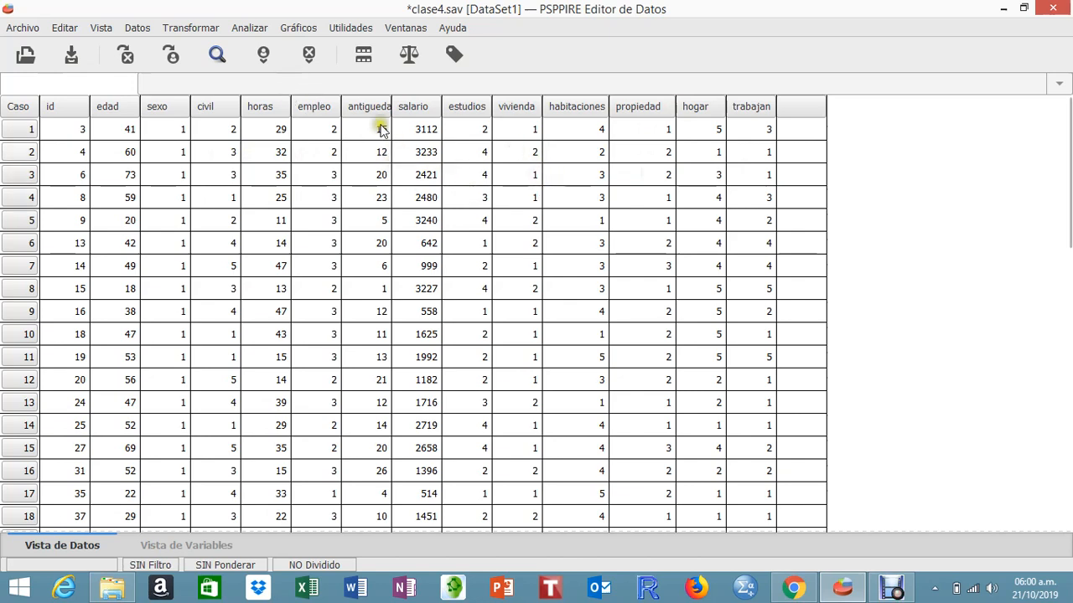
{"action": "left_click", "coordinate": [193, 28]}
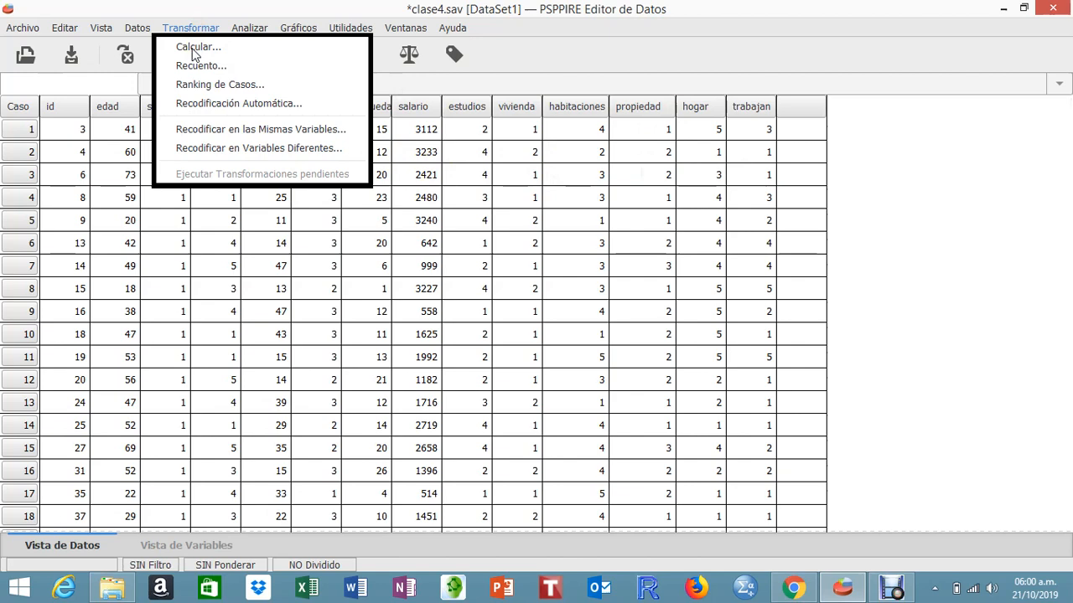
{"action": "left_click", "coordinate": [194, 48]}
{"action": "left_click", "coordinate": [973, 157]}
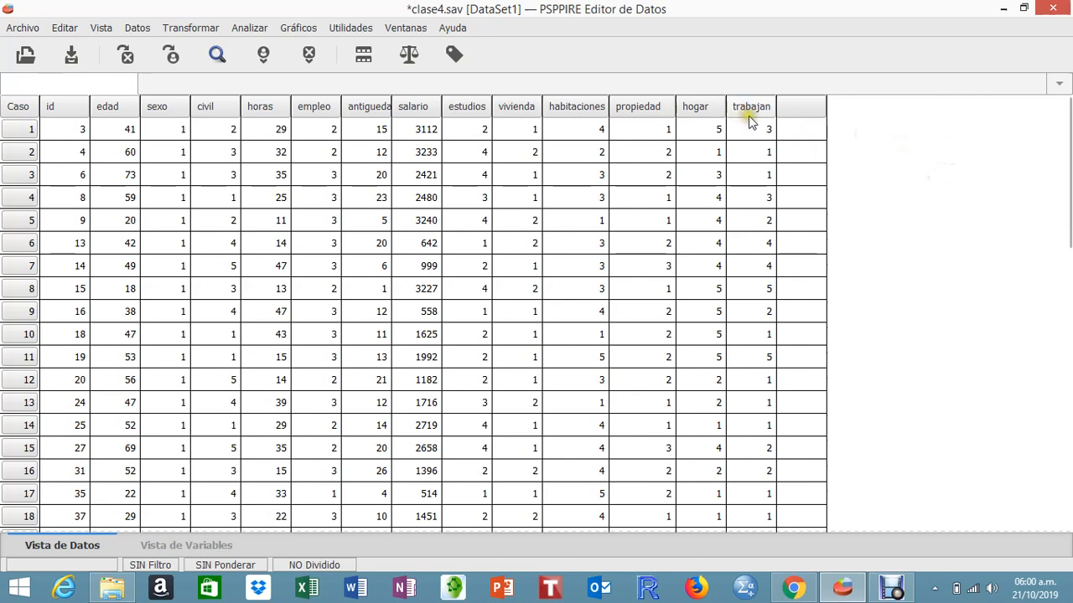
- Start computing a new variable and name the target variable notrabajan
{"action": "mouse_move", "coordinate": [751, 117]}
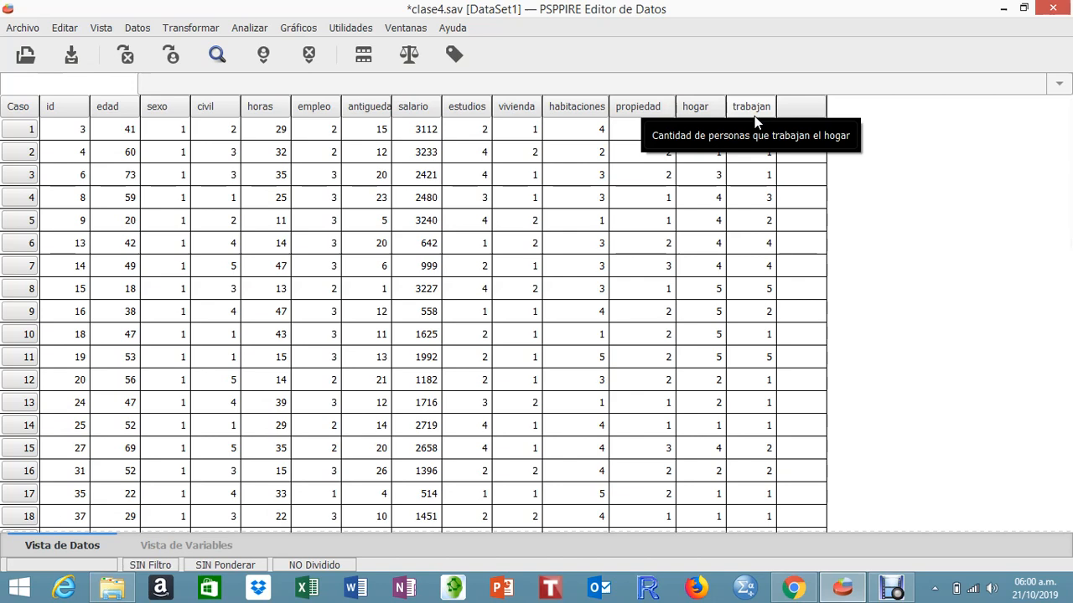
{"action": "mouse_move", "coordinate": [709, 110]}
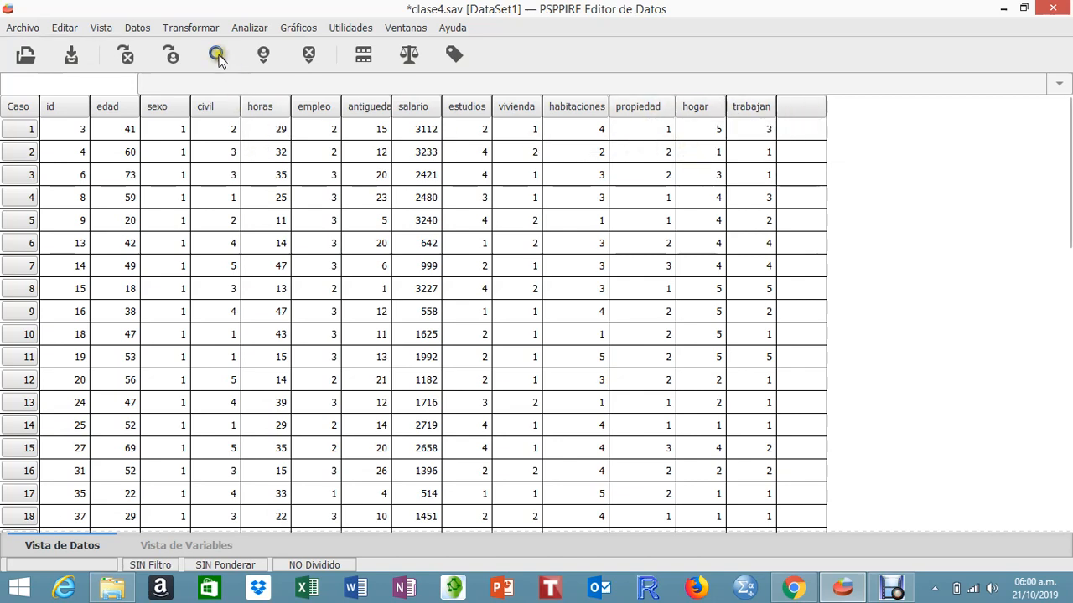
{"action": "left_click", "coordinate": [204, 31]}
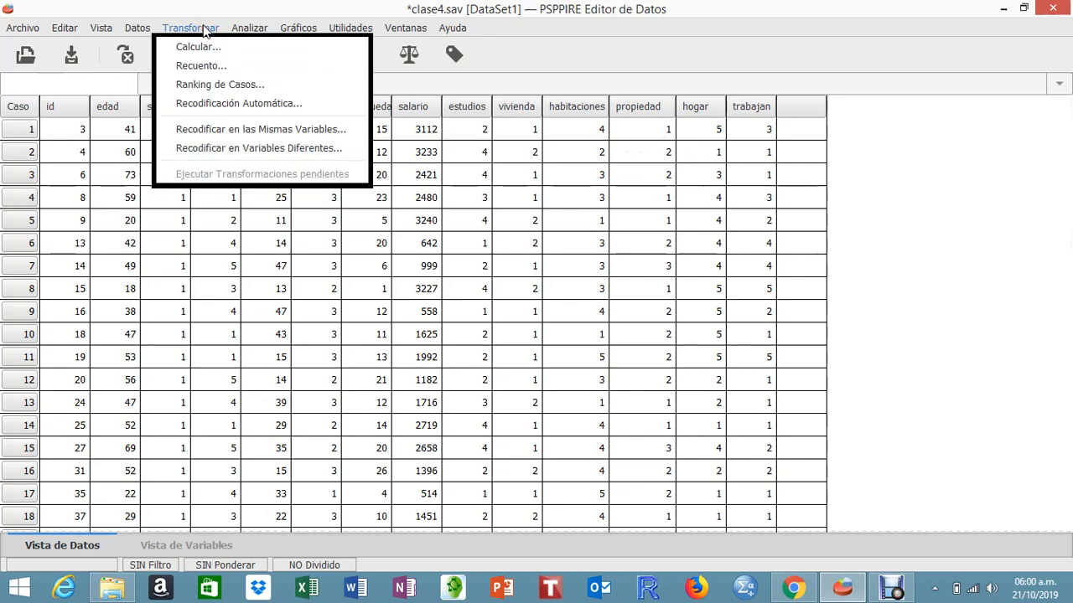
{"action": "left_click", "coordinate": [202, 47]}
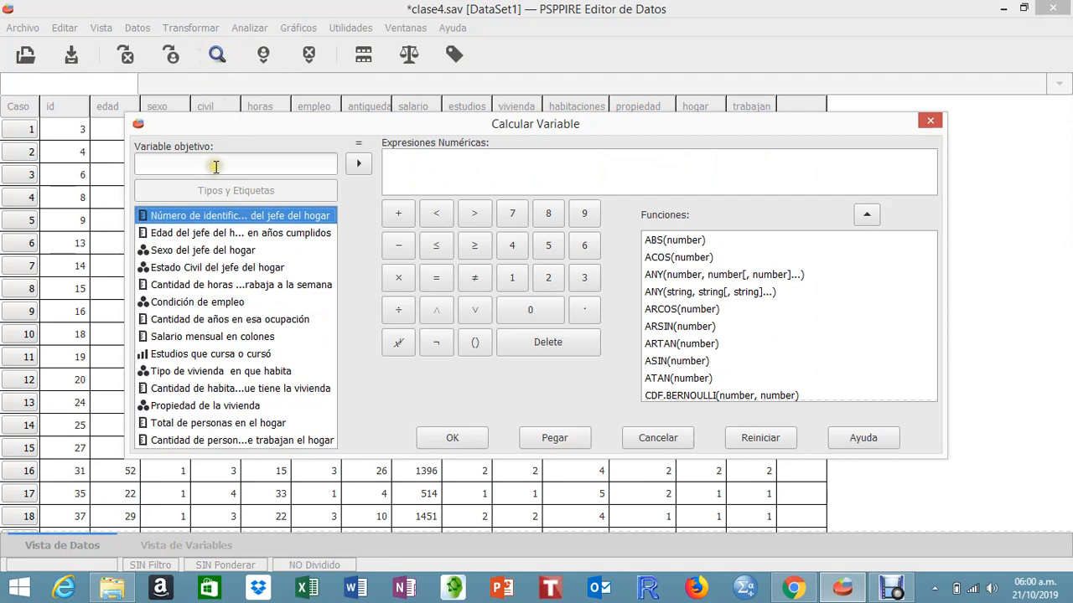
{"action": "left_click", "coordinate": [215, 167]}
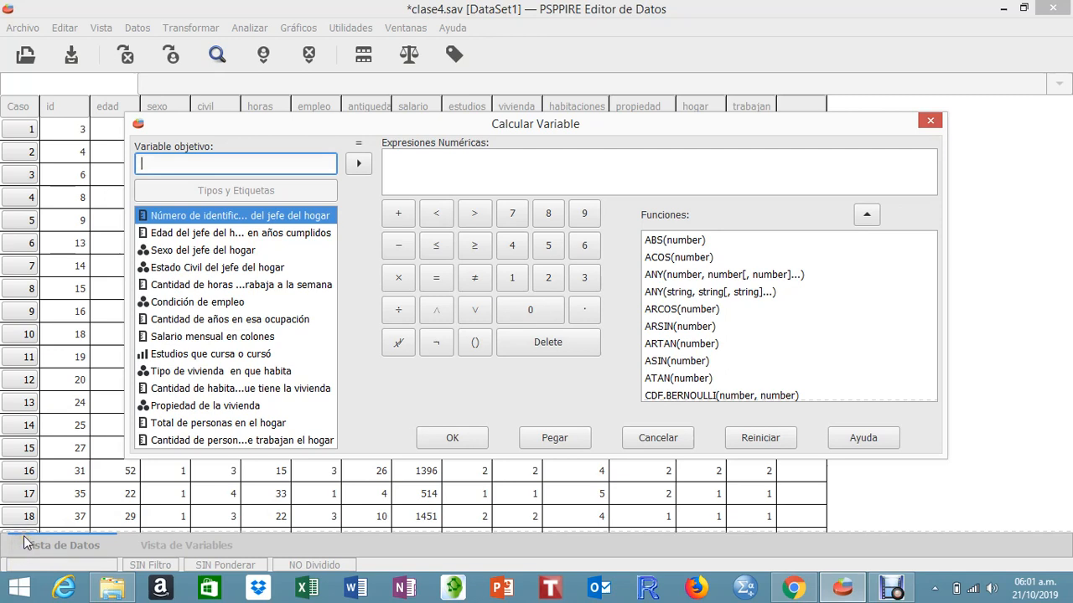
{"action": "type", "text": "n"}
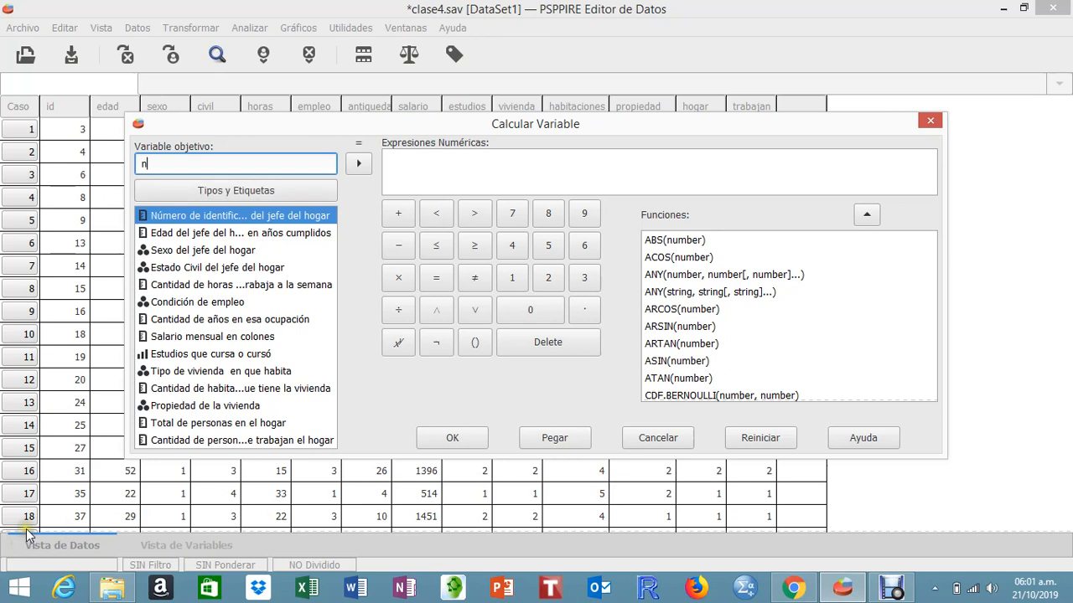
{"action": "type", "text": "otrabajab"}
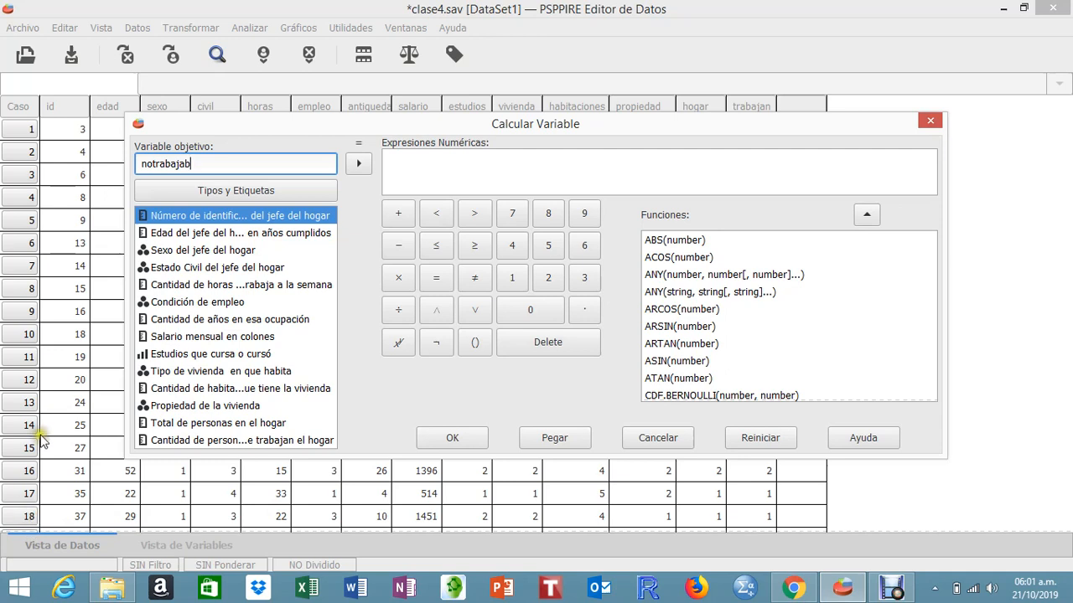
{"action": "key", "text": "BackSpace"}
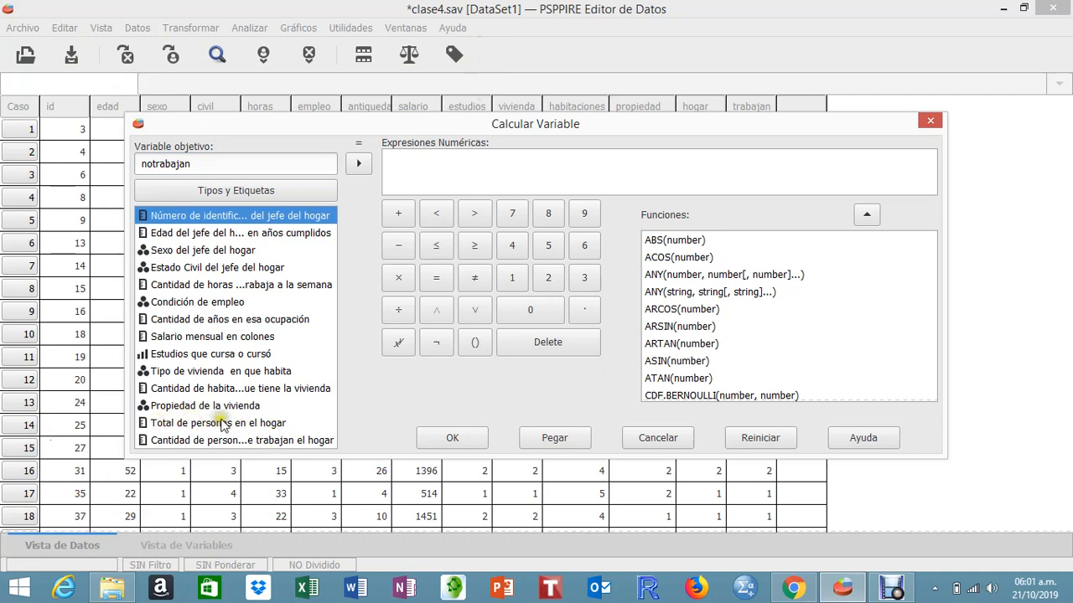
- Build the numeric expression hogar-trabajan from the total household members and the number of working people
{"action": "left_click", "coordinate": [223, 424]}
{"action": "double_click", "coordinate": [223, 424]}
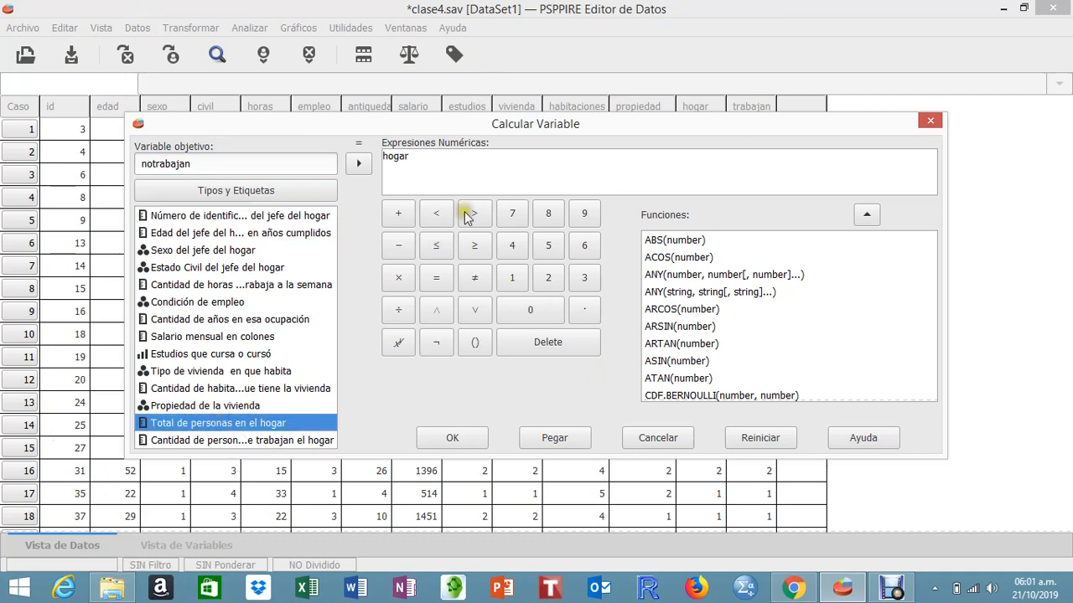
{"action": "left_click", "coordinate": [393, 245]}
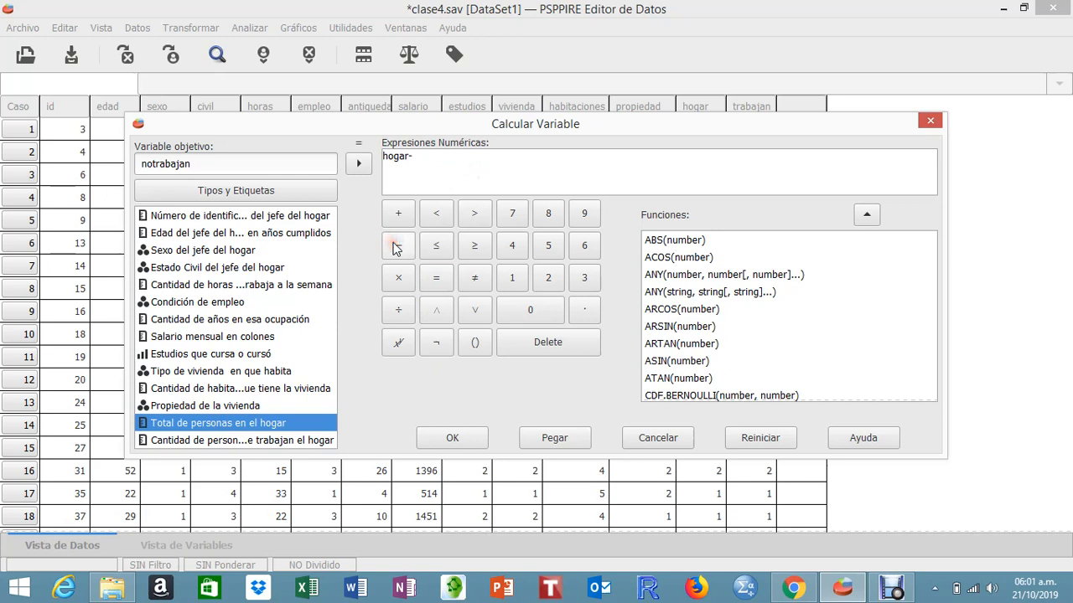
{"action": "double_click", "coordinate": [211, 440]}
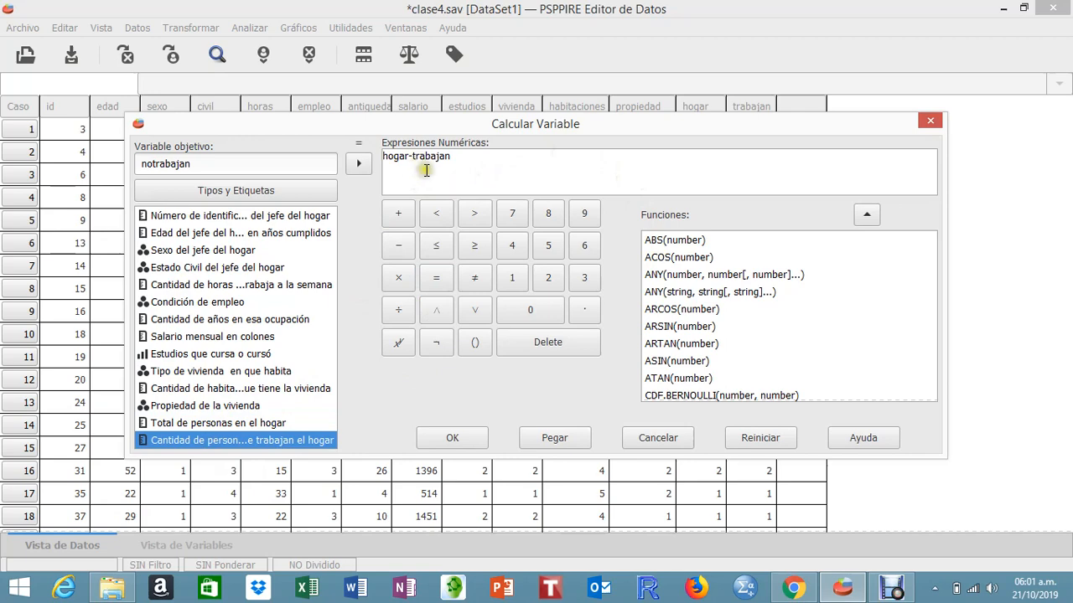
- Give the new variable the label "Cantidad de personas que no trabajan en el hogar", keeping it numeric
{"action": "left_click", "coordinate": [264, 198]}
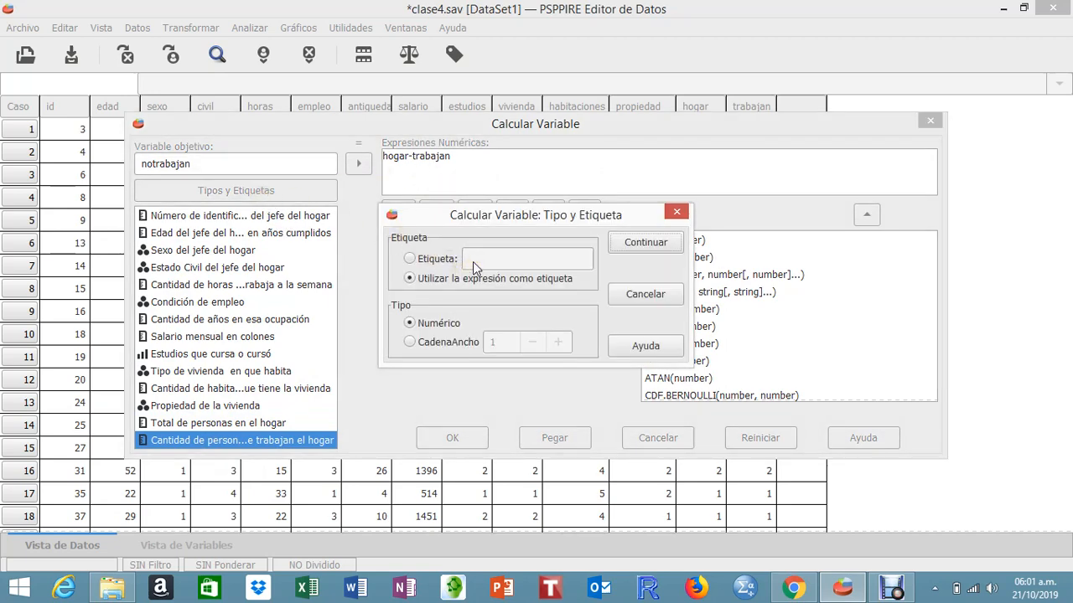
{"action": "left_click", "coordinate": [410, 258]}
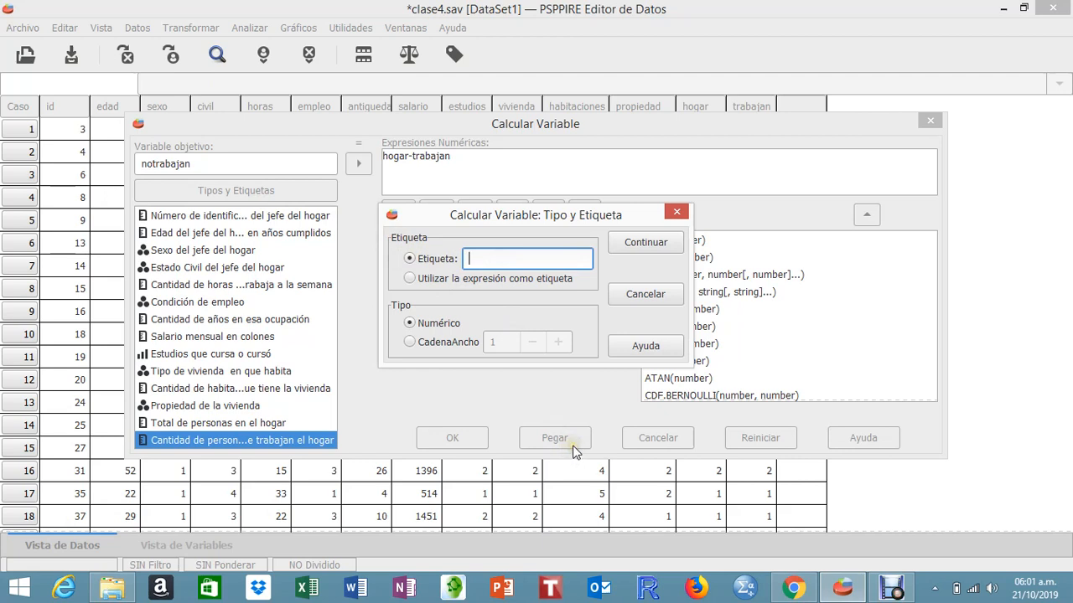
{"action": "type", "text": "Cantidad de personas q"}
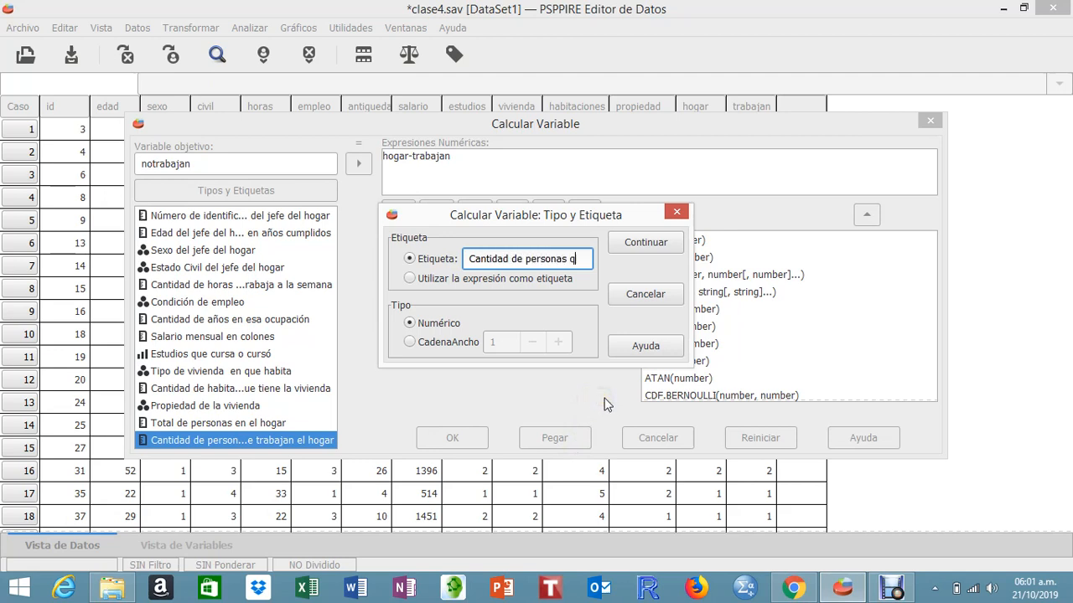
{"action": "type", "text": "ue no tra"}
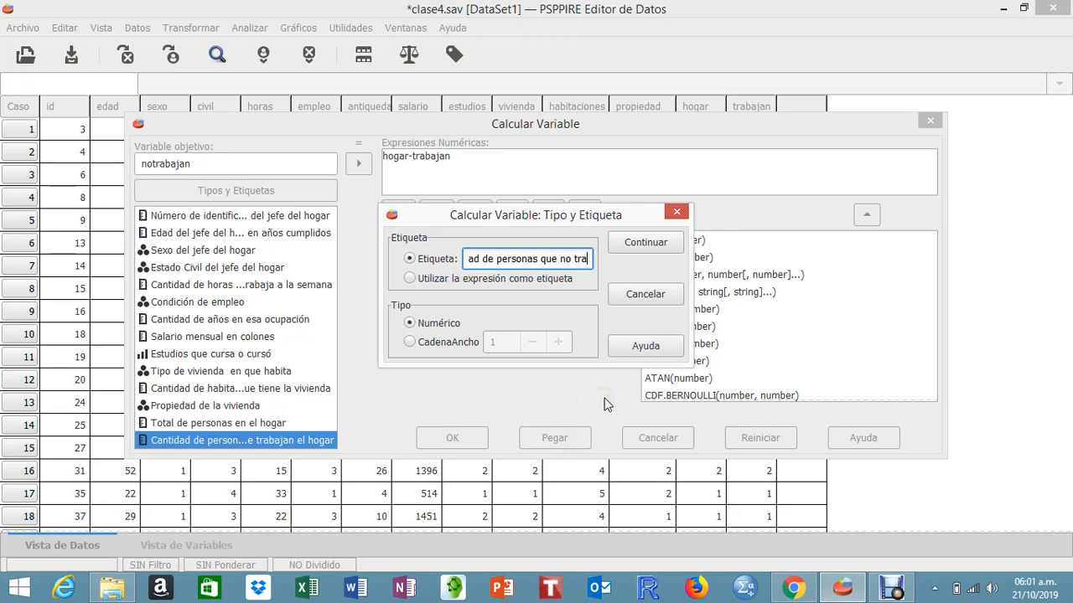
{"action": "type", "text": "bajan en"}
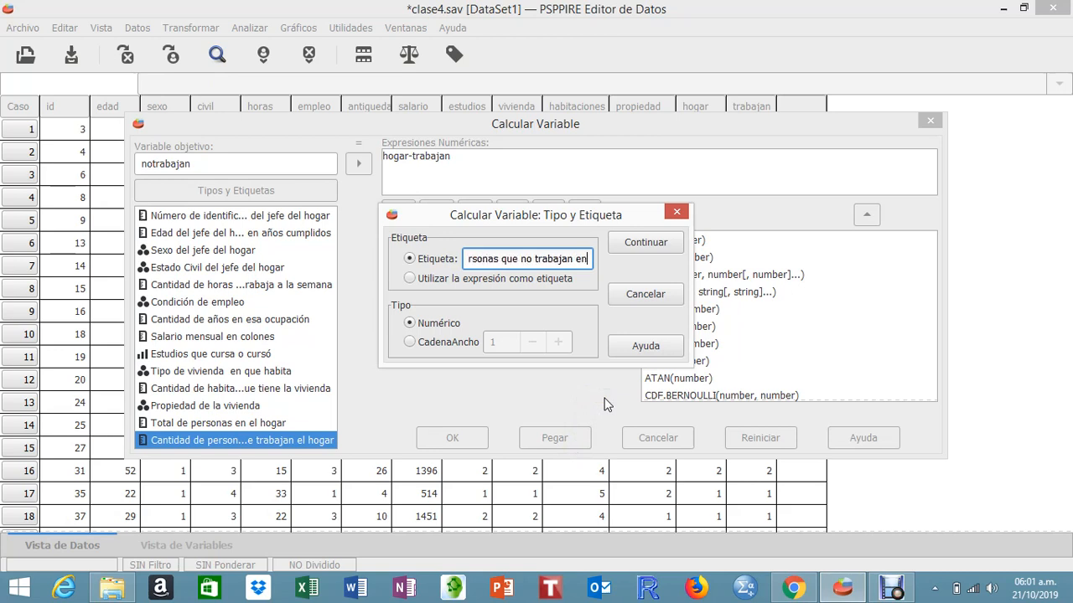
{"action": "type", "text": " el hogar"}
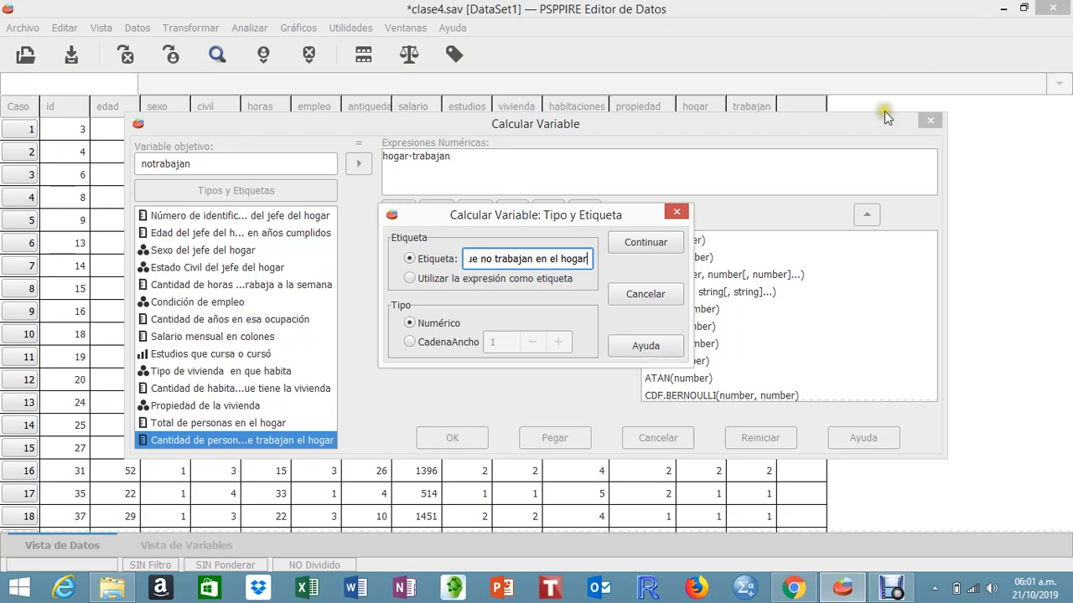
{"action": "left_click", "coordinate": [641, 245]}
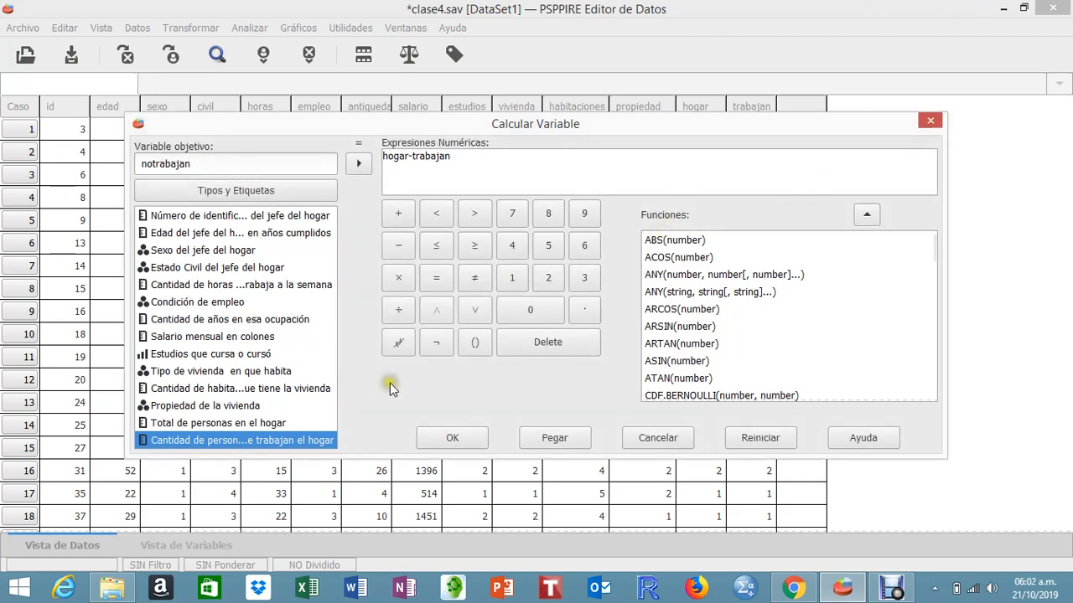
- Run the calculation and widen the notrabajan column in the data view to fit its full name
{"action": "left_click", "coordinate": [457, 439]}
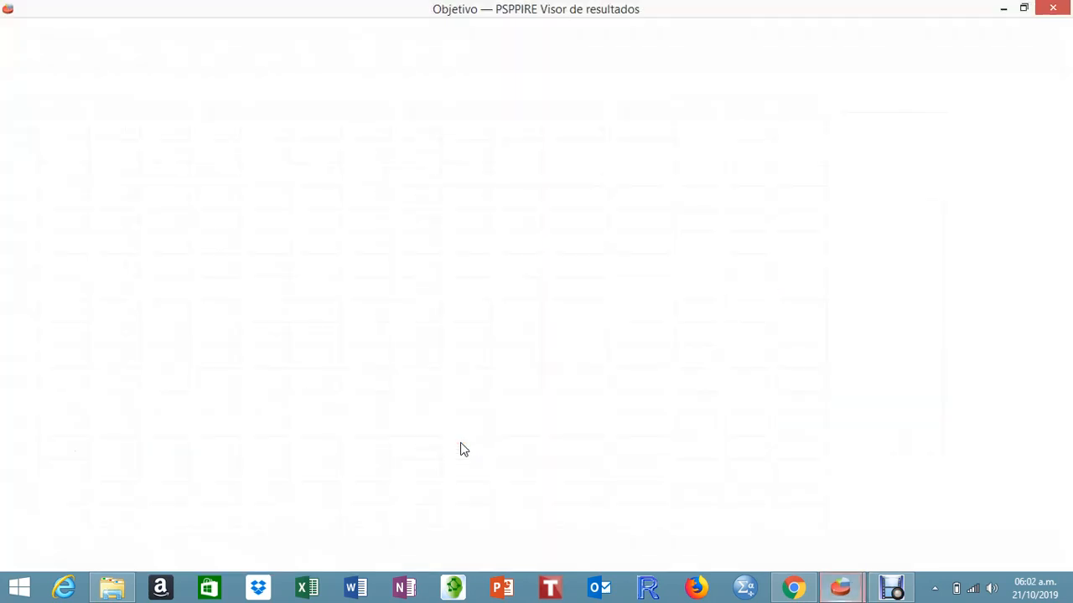
{"action": "left_click", "coordinate": [998, 9]}
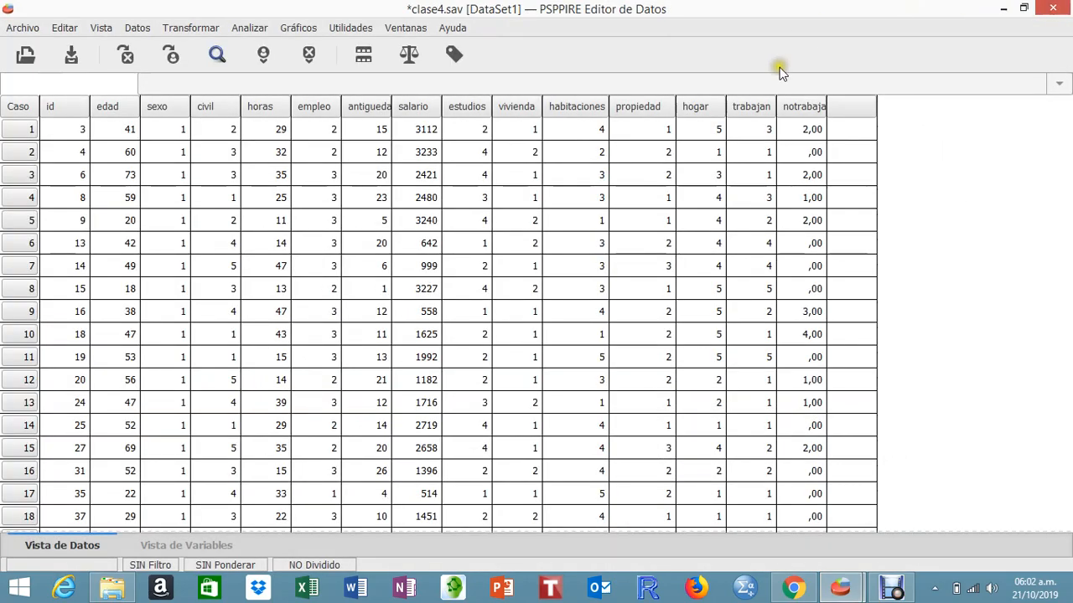
{"action": "left_click_drag", "start_coordinate": [825, 106], "coordinate": [836, 106]}
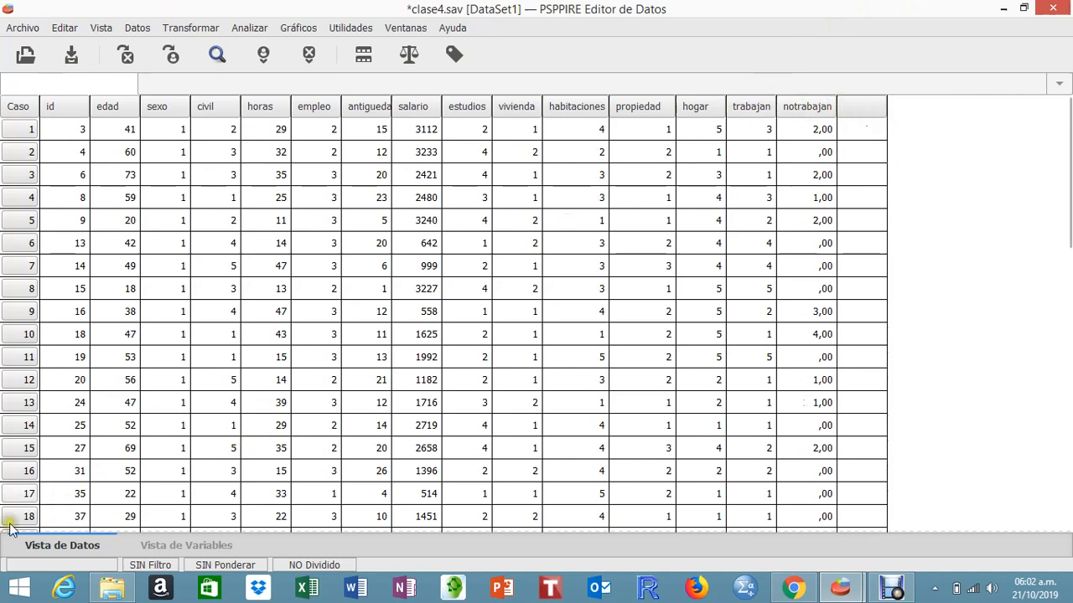
- Set the notrabajan variable's numeric format to width 1 with 0 decimals
{"action": "left_click", "coordinate": [226, 546]}
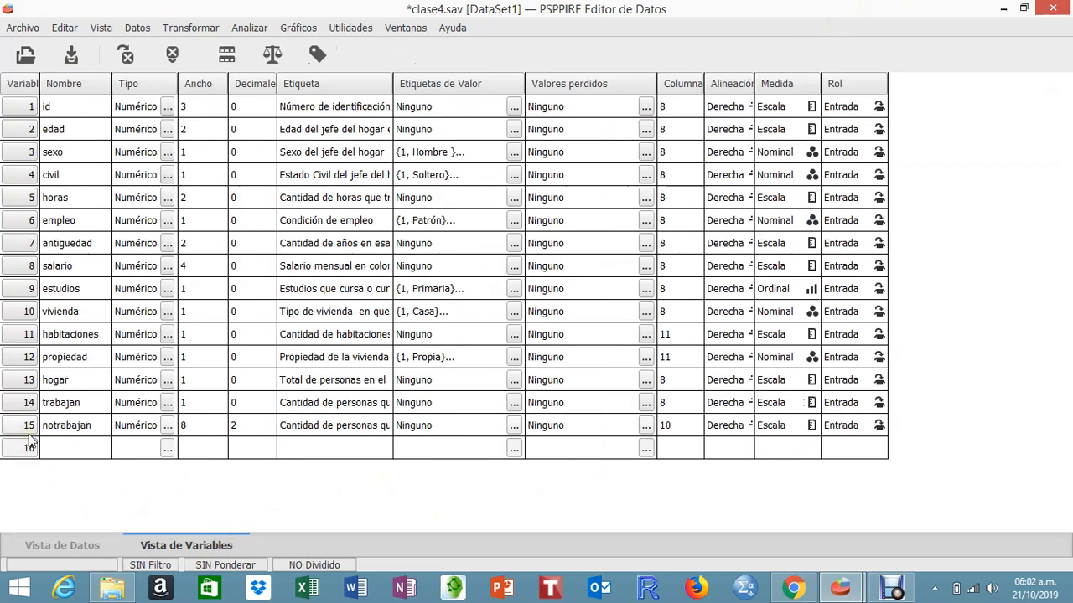
{"action": "left_click", "coordinate": [172, 480]}
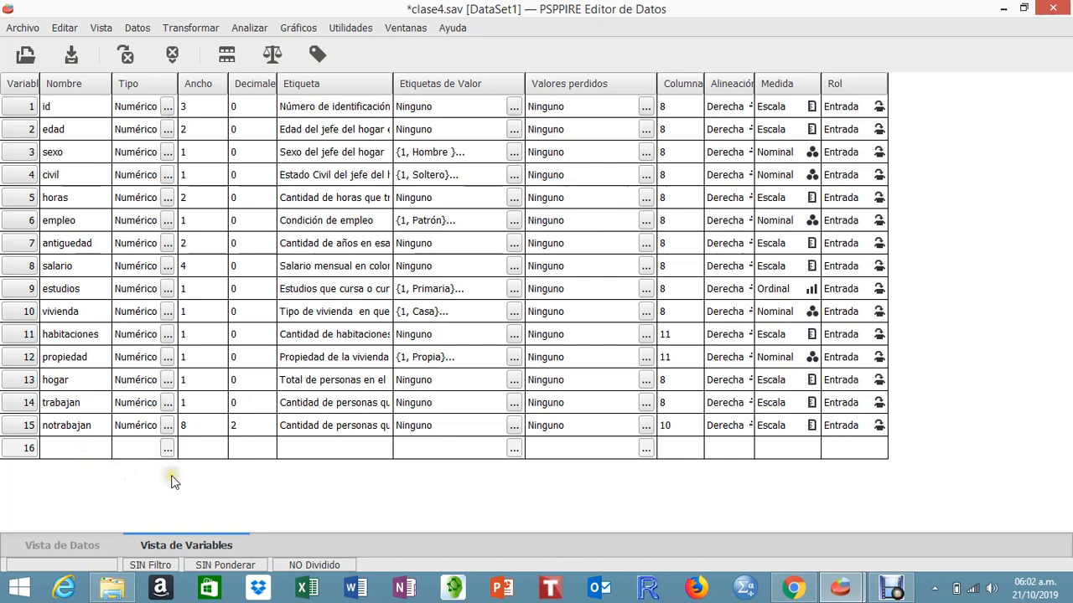
{"action": "left_click", "coordinate": [84, 546]}
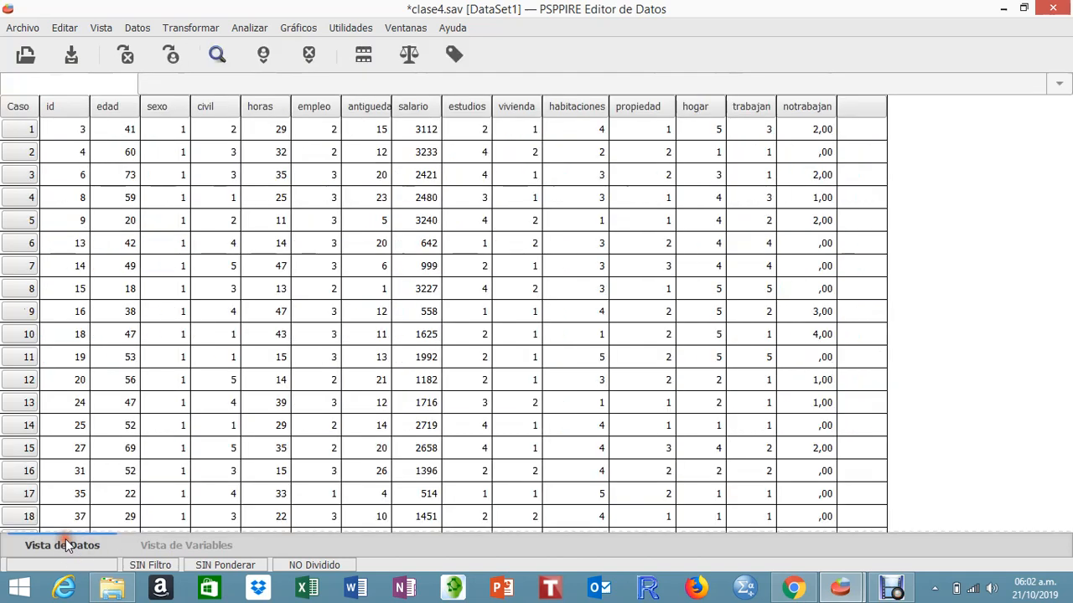
{"action": "left_click", "coordinate": [187, 546]}
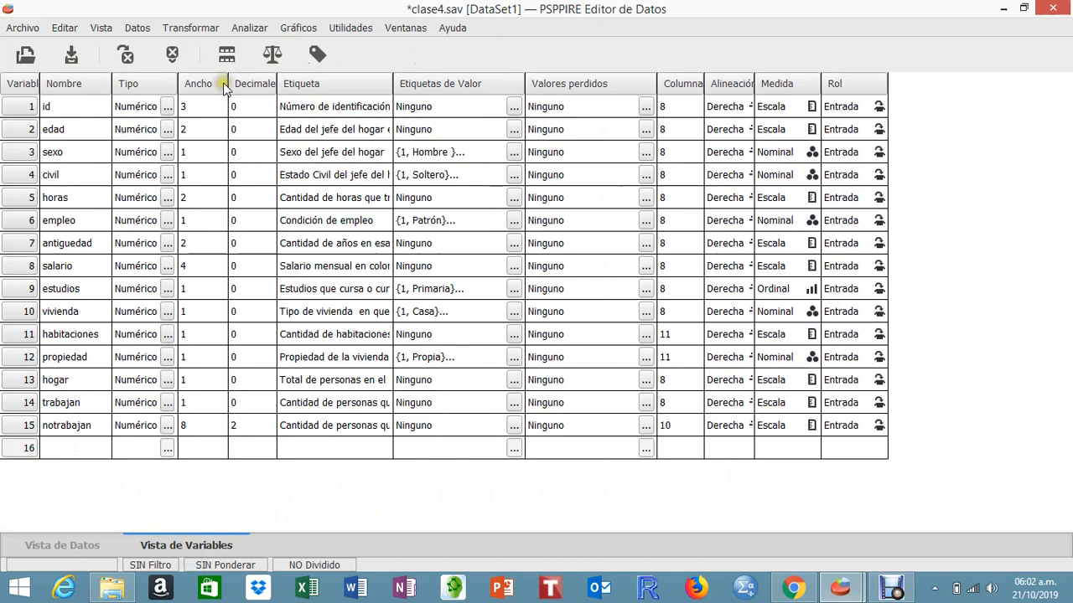
{"action": "left_click", "coordinate": [169, 425]}
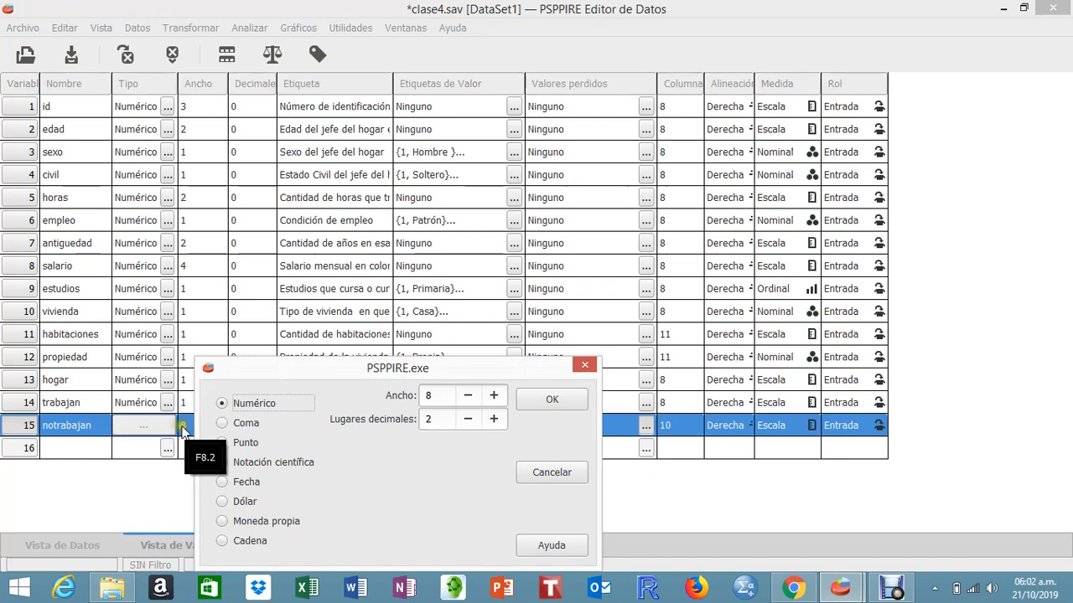
{"action": "left_click", "coordinate": [467, 396]}
{"action": "left_click", "coordinate": [467, 396]}
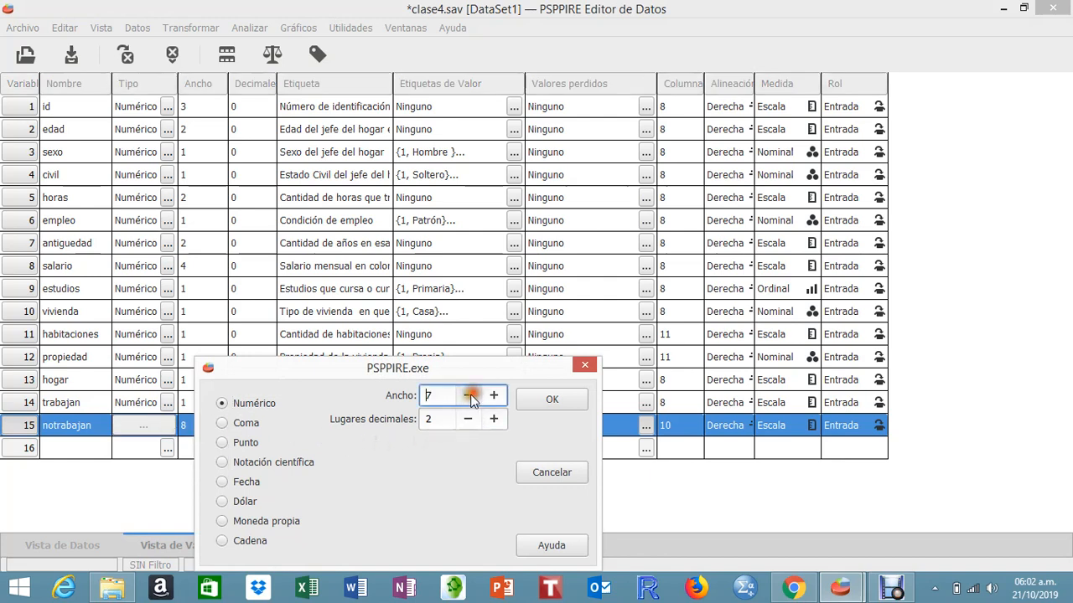
{"action": "left_click", "coordinate": [467, 396]}
{"action": "left_click", "coordinate": [468, 396]}
{"action": "left_click", "coordinate": [467, 395]}
{"action": "left_click", "coordinate": [467, 395]}
{"action": "left_click", "coordinate": [575, 402]}
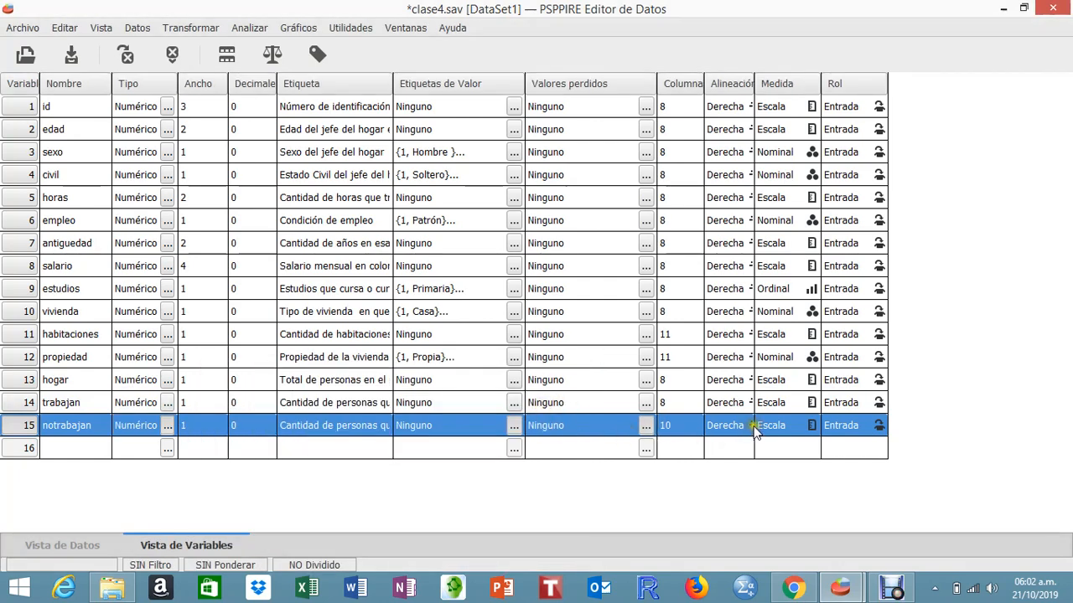
- Check the reformatted notrabajan values in the data view and its definition among the variables
{"action": "left_click", "coordinate": [84, 547]}
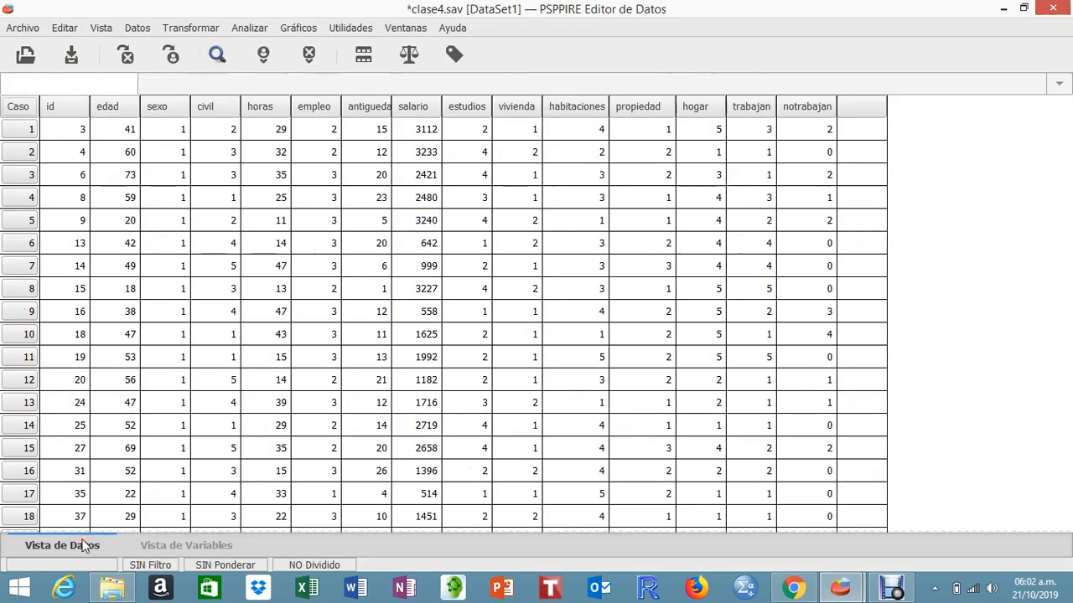
{"action": "left_click", "coordinate": [180, 546]}
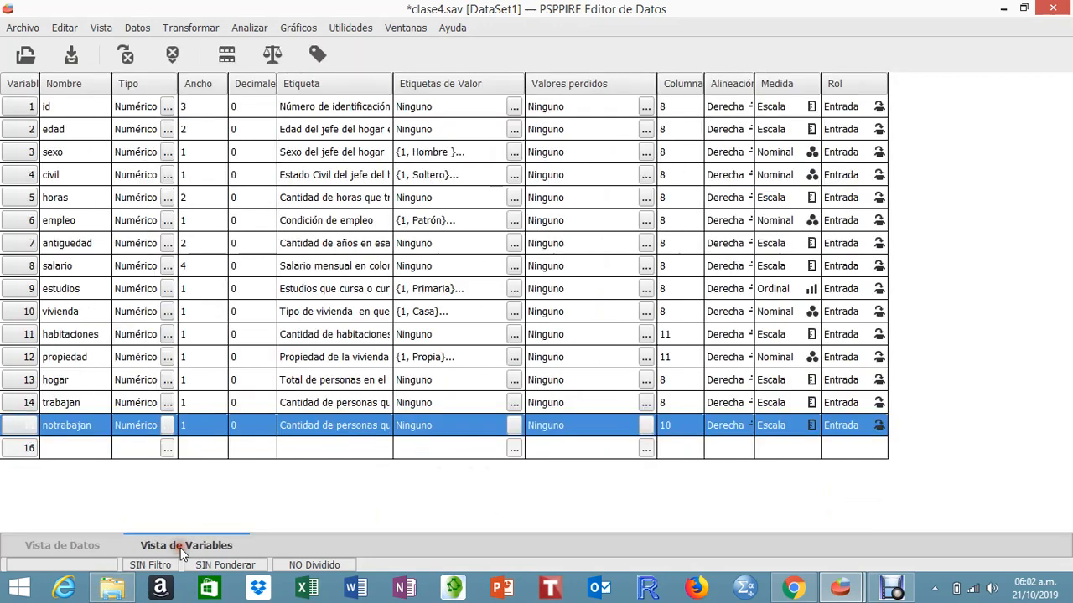
{"action": "left_click", "coordinate": [76, 544]}
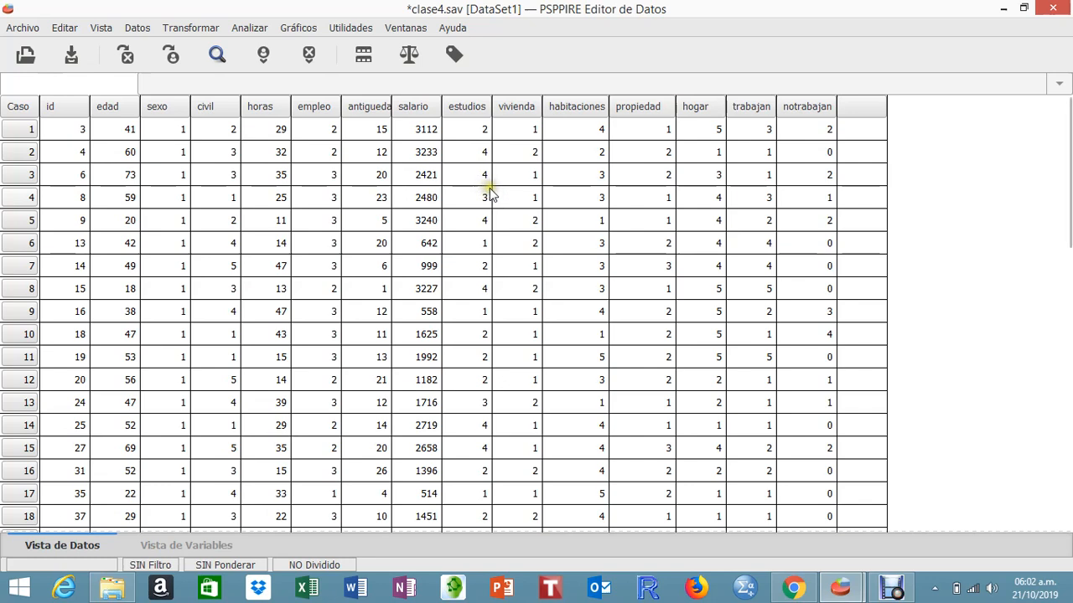
- Switch to Chrome and consult the Índice de Hacinamiento table on persons per bedroom
{"action": "mouse_move", "coordinate": [492, 195]}
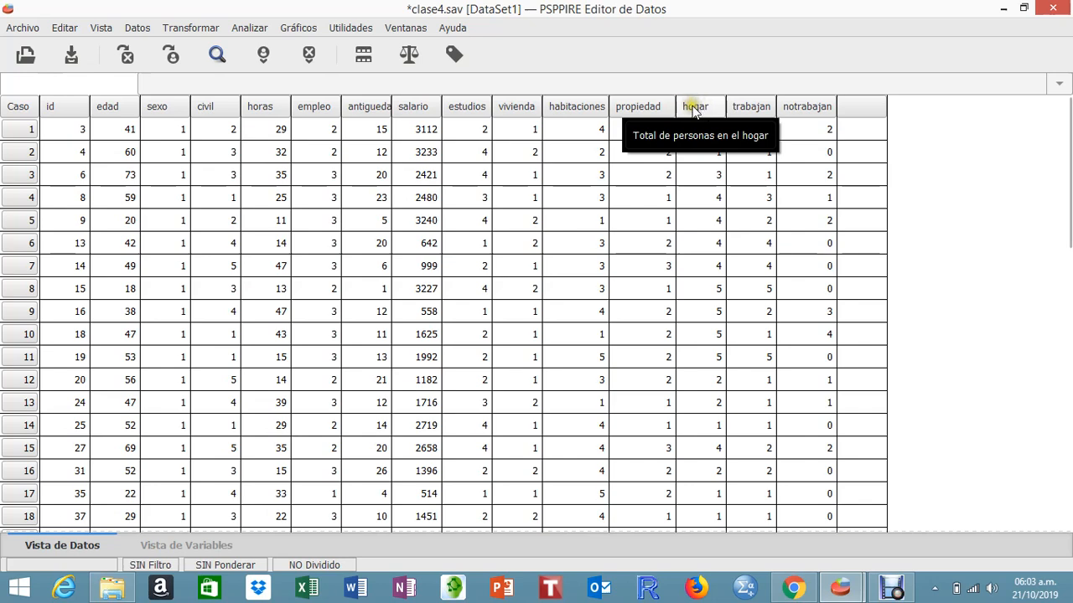
{"action": "left_click", "coordinate": [783, 591]}
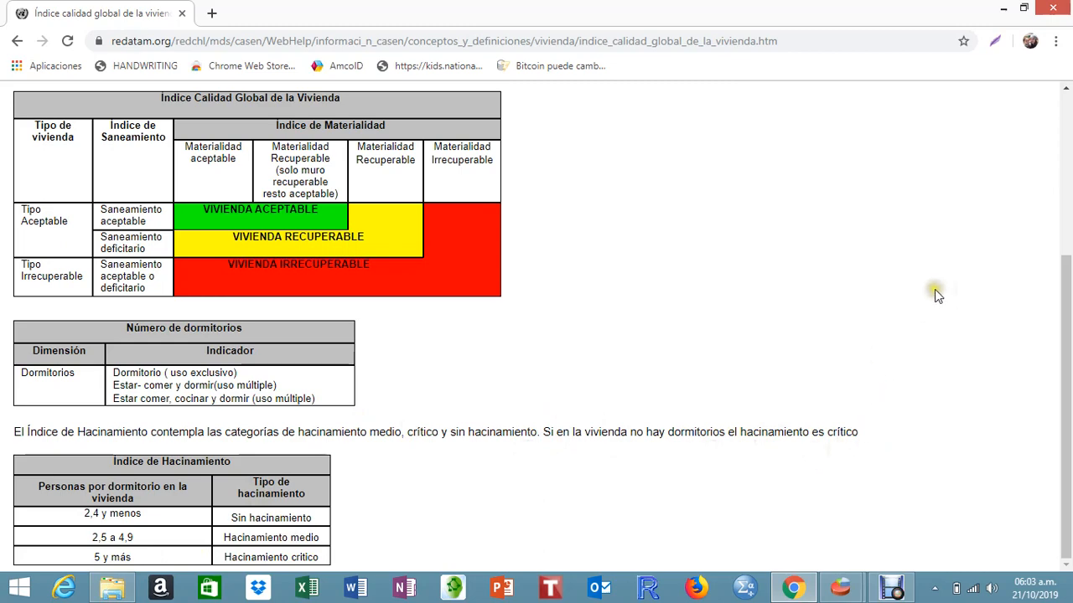
- Switch back to PSPP, reset the Compute Variable dialog and name the new target variable ihacinamiento
{"action": "left_click", "coordinate": [1003, 9]}
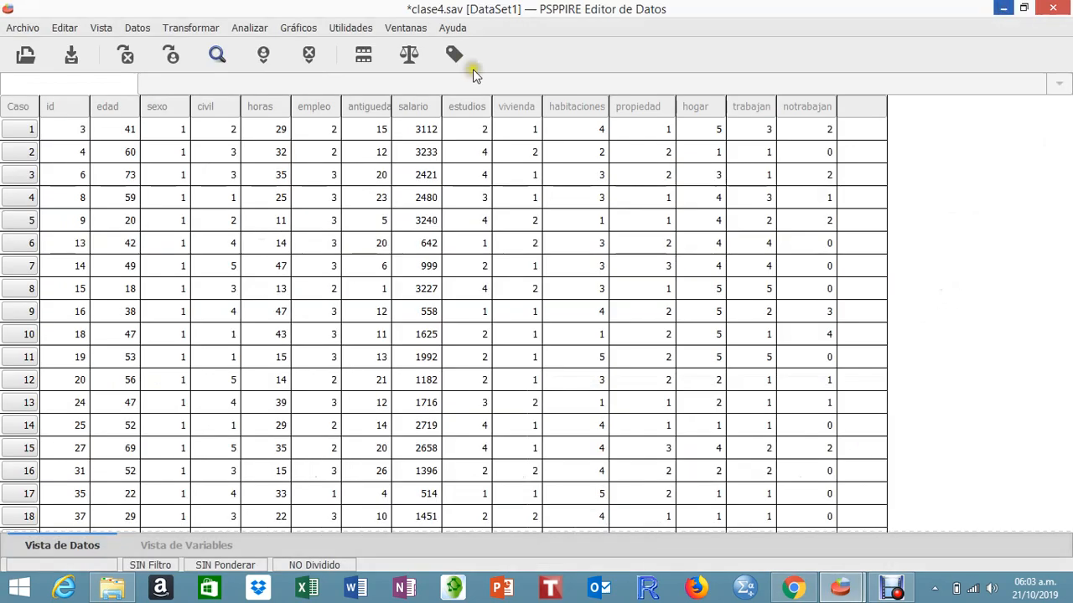
{"action": "mouse_move", "coordinate": [574, 109]}
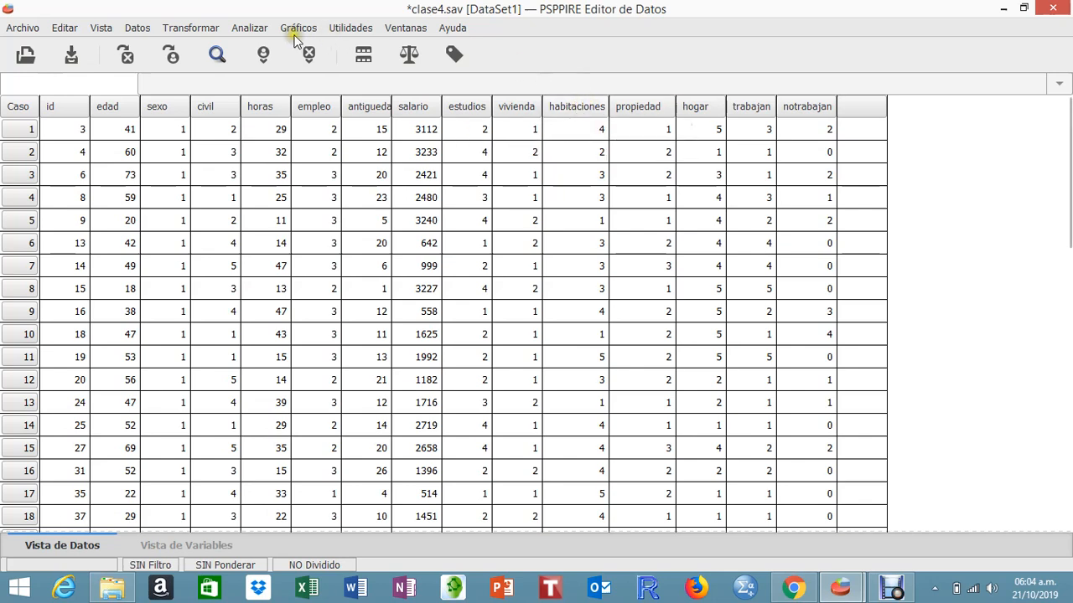
{"action": "left_click", "coordinate": [197, 27]}
{"action": "left_click", "coordinate": [202, 43]}
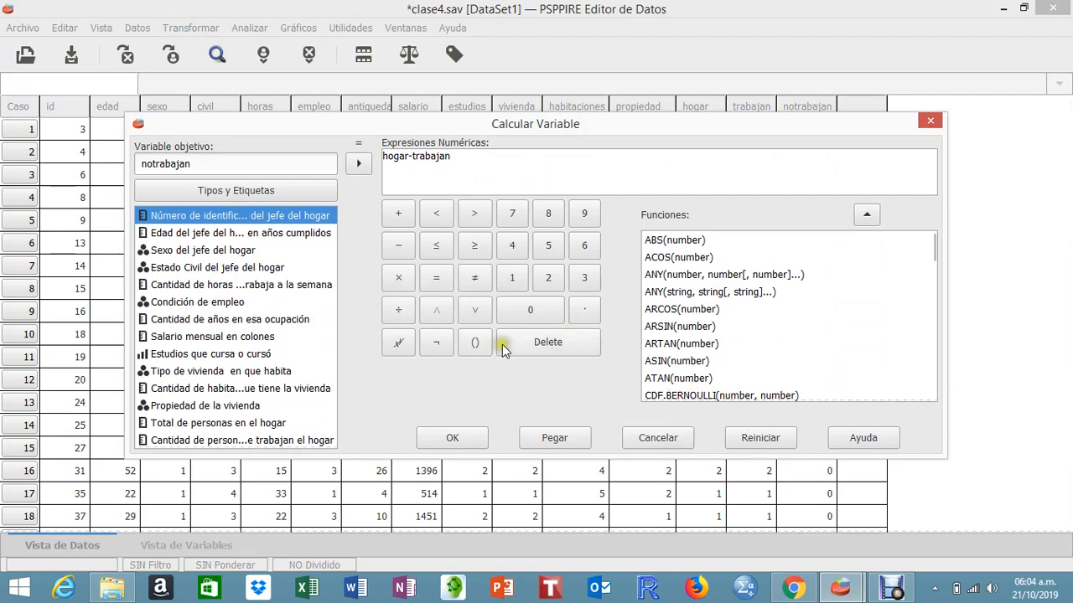
{"action": "left_click", "coordinate": [761, 440]}
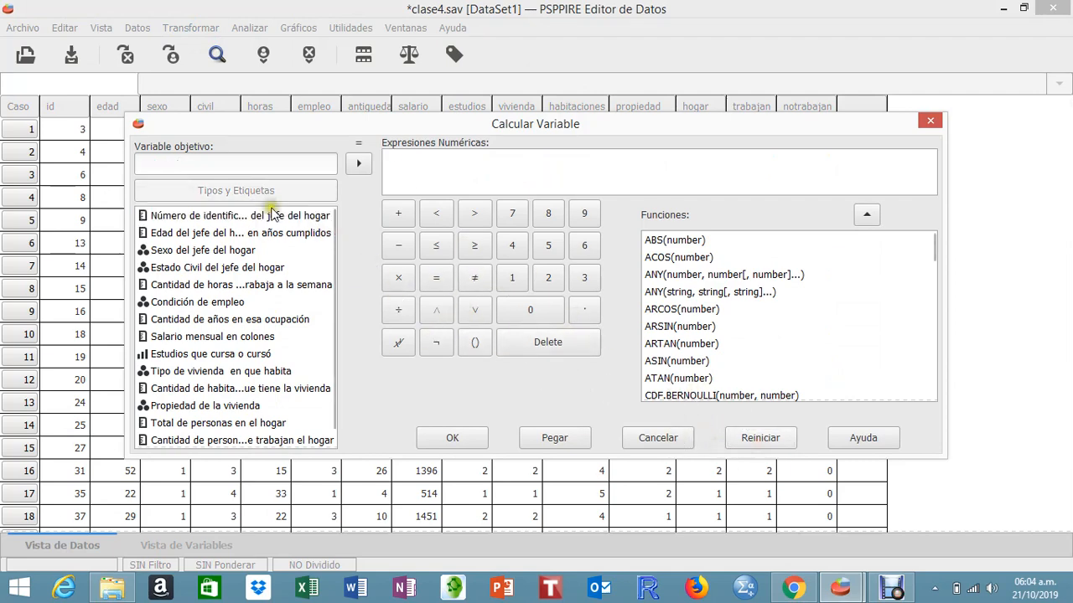
{"action": "left_click", "coordinate": [186, 163]}
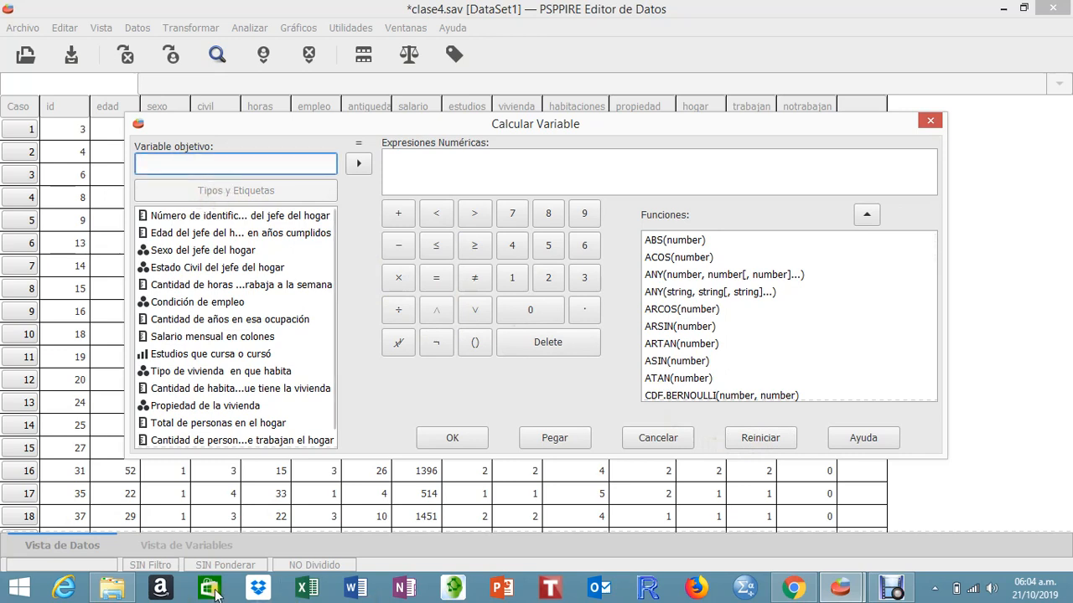
{"action": "type", "text": "ihacinami"}
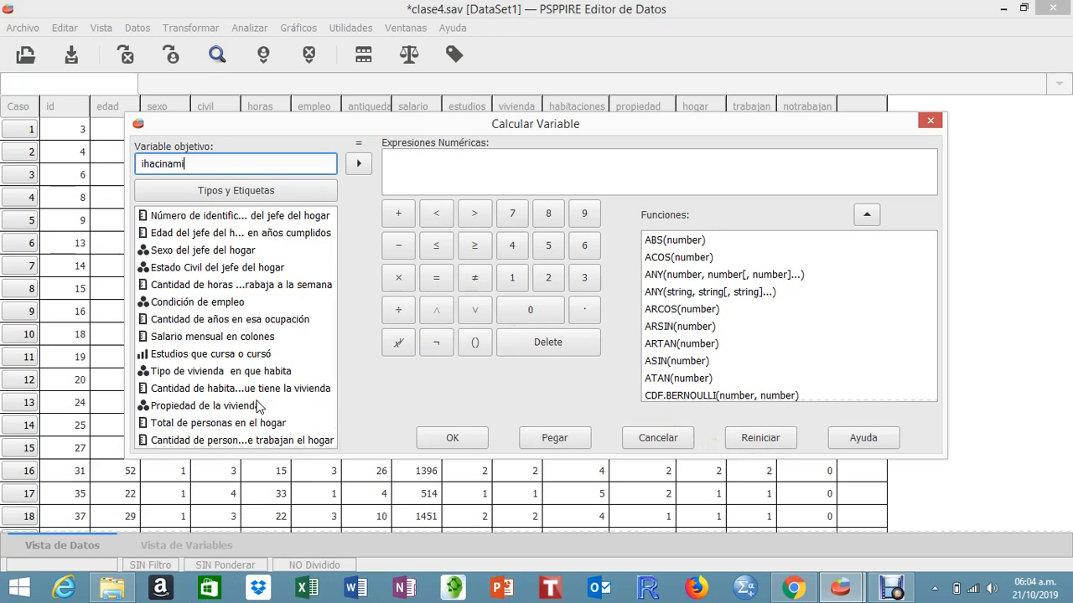
{"action": "type", "text": "ento"}
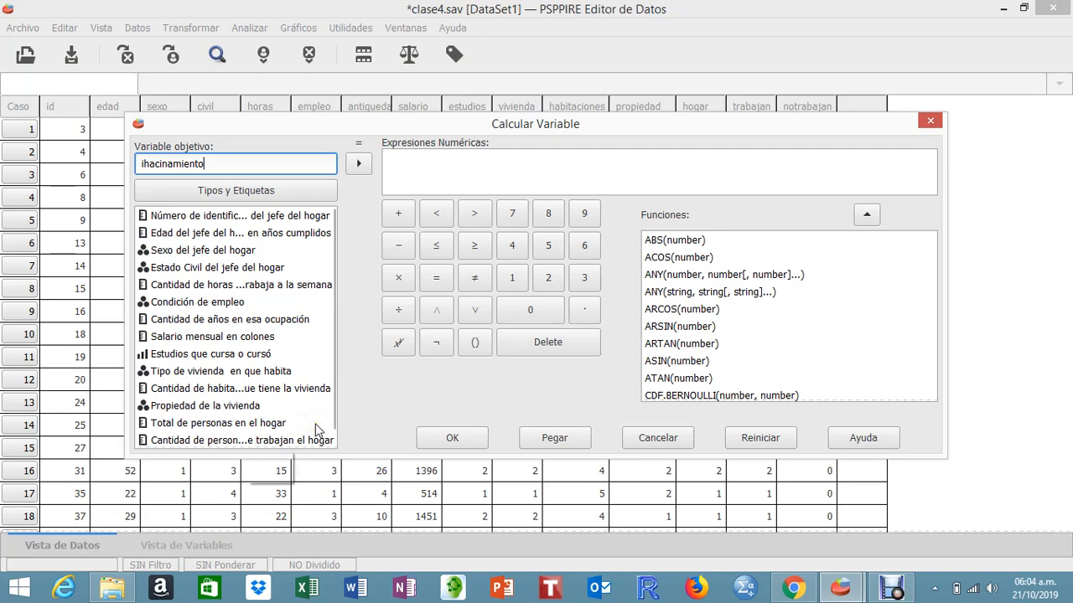
- Build the numeric expression hogar/habitaciones, dividing total household members by the number of rooms
{"action": "left_click", "coordinate": [267, 425]}
{"action": "left_click", "coordinate": [359, 164]}
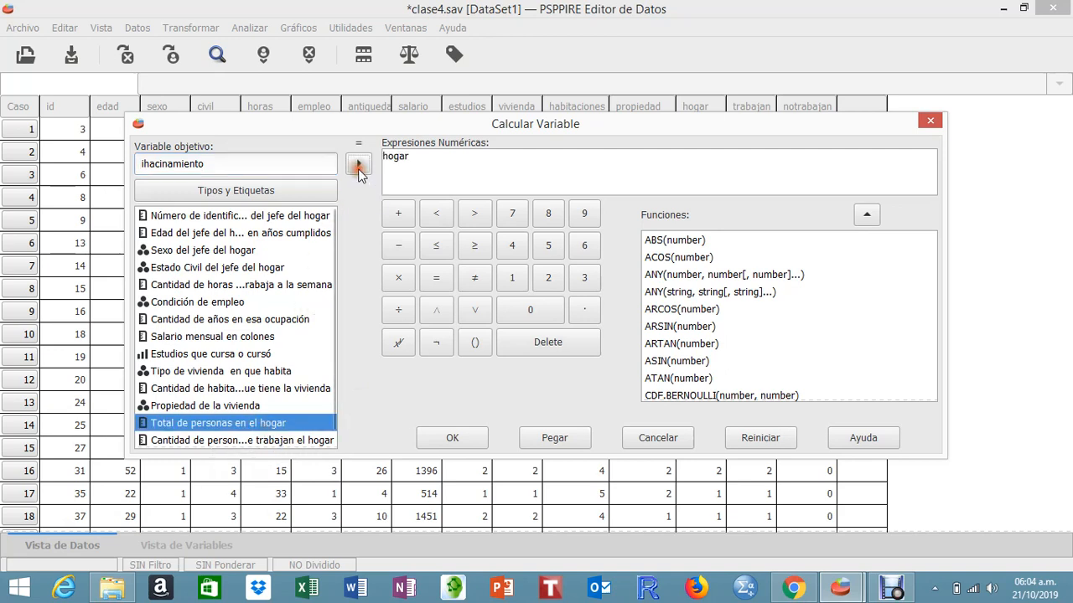
{"action": "left_click", "coordinate": [398, 310]}
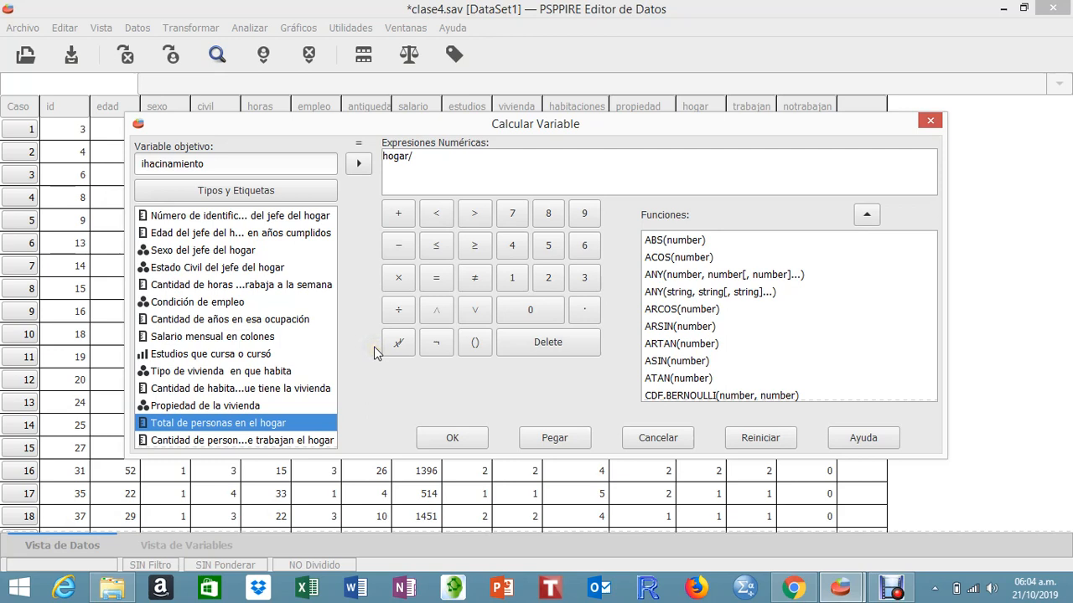
{"action": "left_click", "coordinate": [297, 389]}
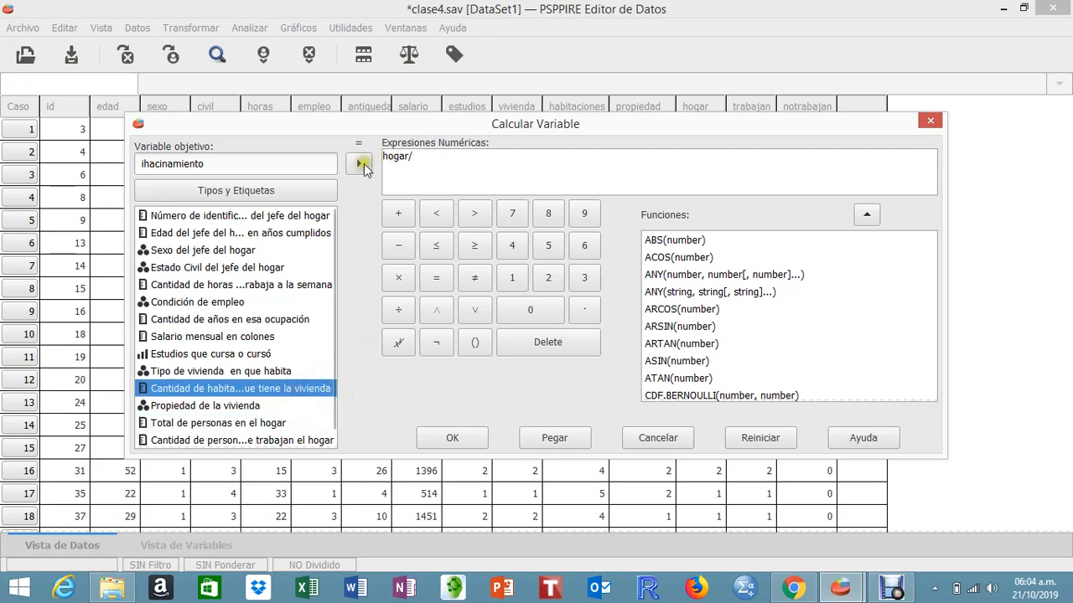
{"action": "left_click", "coordinate": [362, 164]}
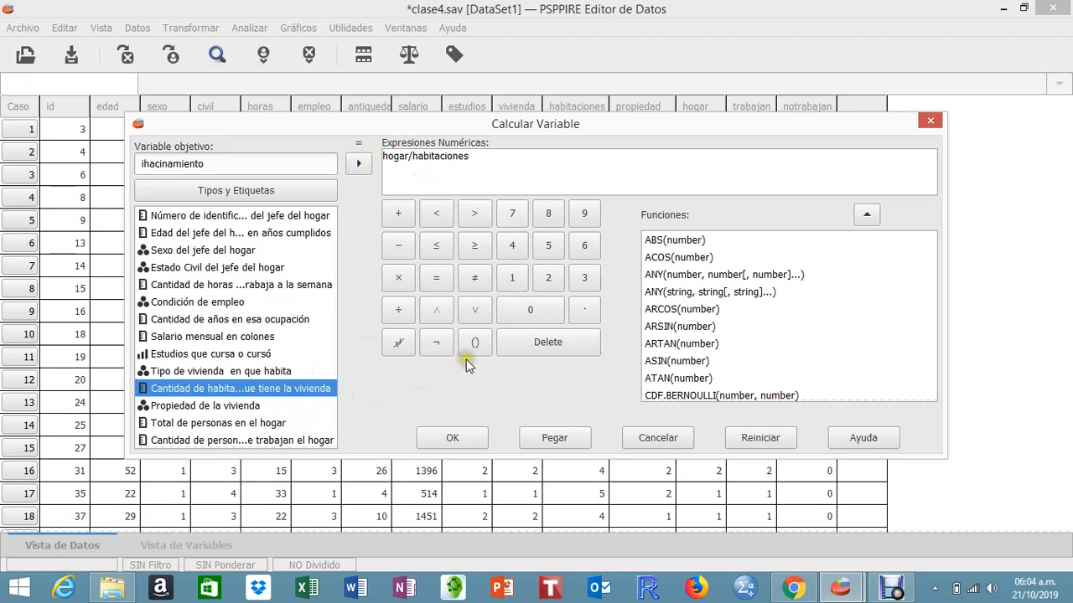
- Label the new variable "Indice de hacinamiento", keeping it numeric, and run the calculation
{"action": "left_click", "coordinate": [270, 192]}
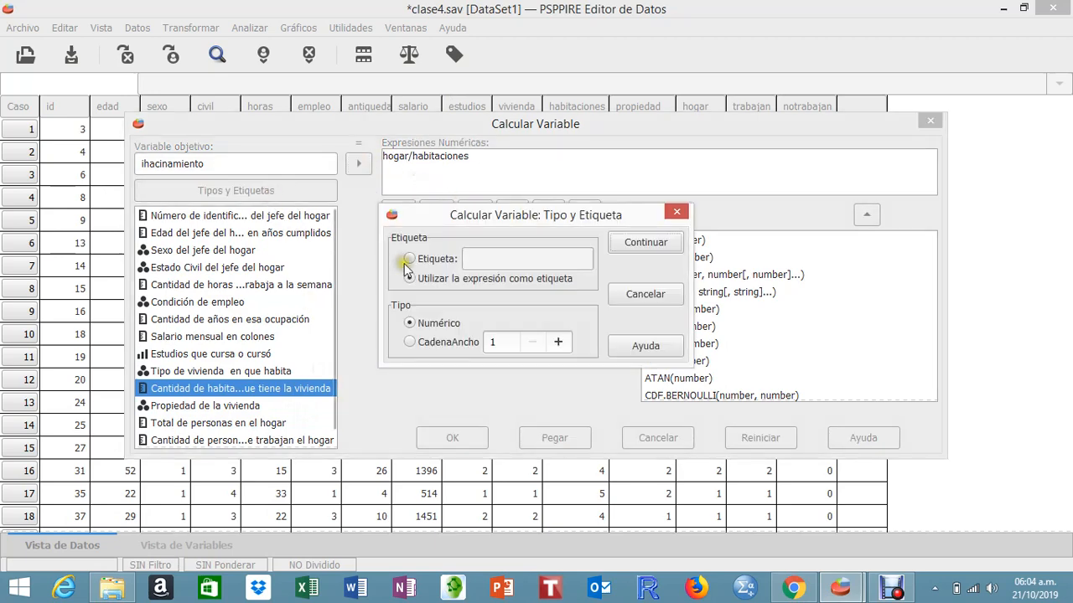
{"action": "left_click", "coordinate": [410, 259]}
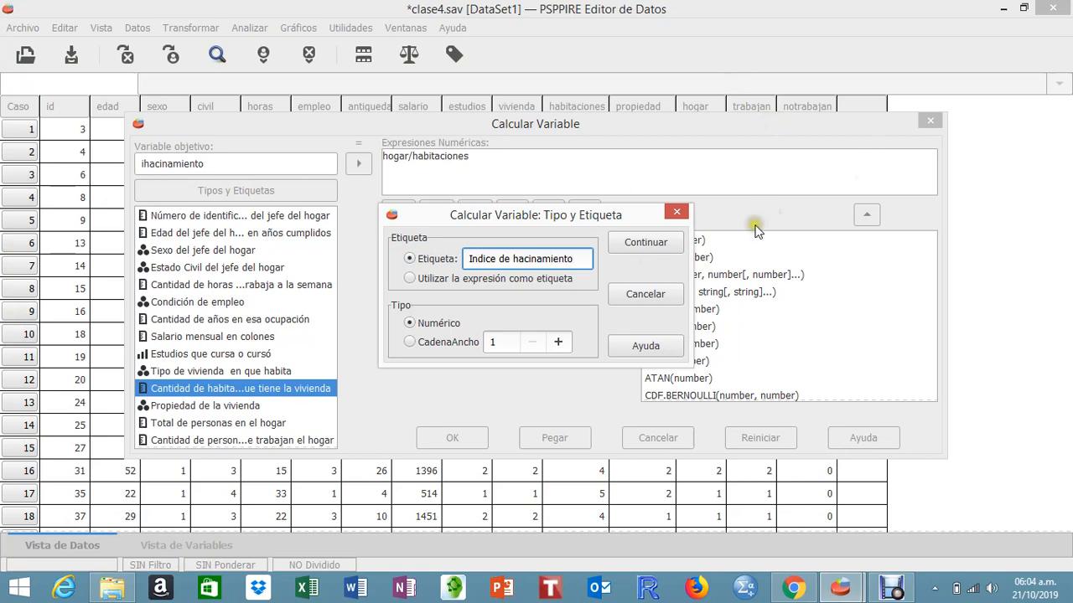
{"action": "left_click", "coordinate": [634, 243]}
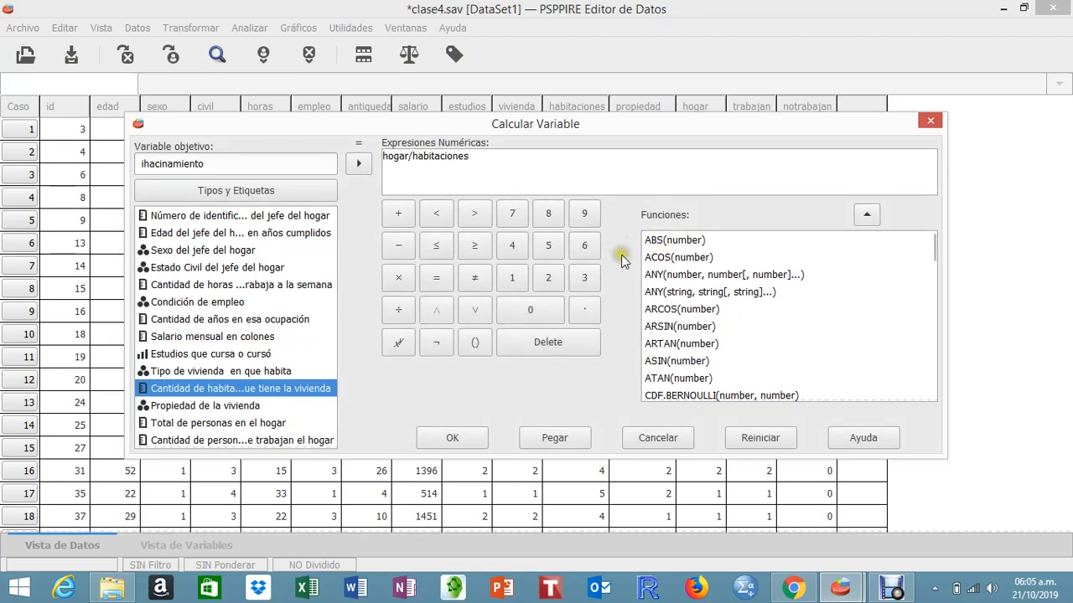
{"action": "left_click", "coordinate": [453, 437]}
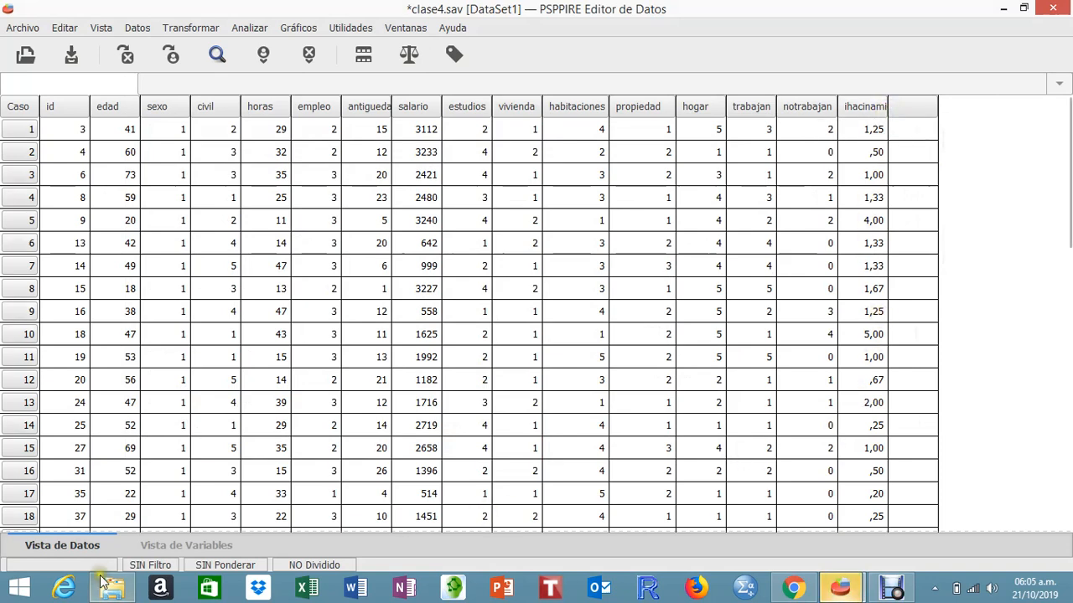
- Set the ihacinamiento variable's numeric format to width 3 with 2 decimals
{"action": "left_click", "coordinate": [190, 540]}
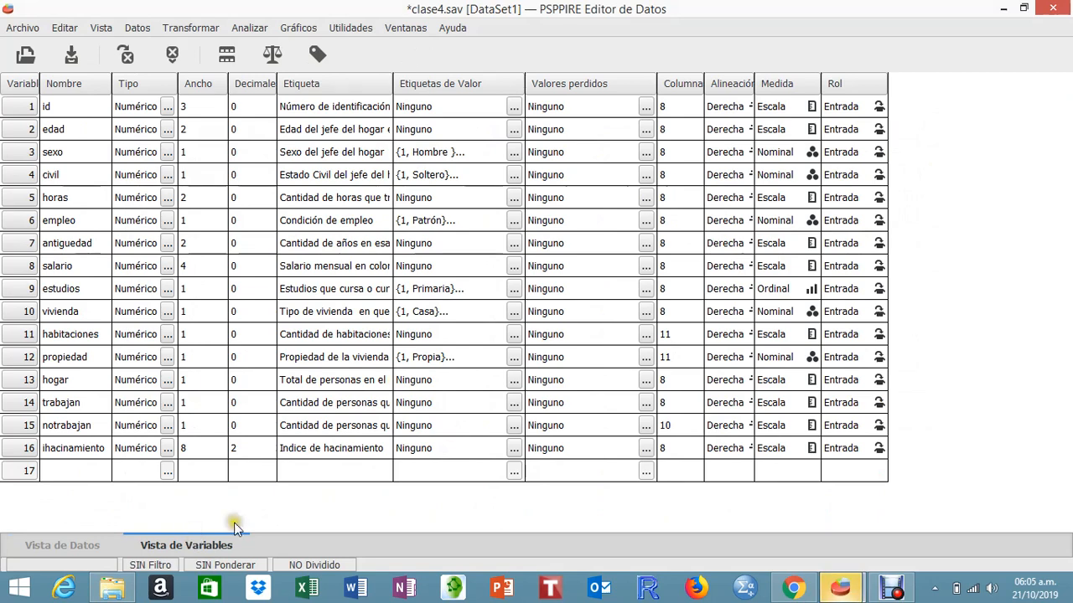
{"action": "left_click", "coordinate": [168, 449]}
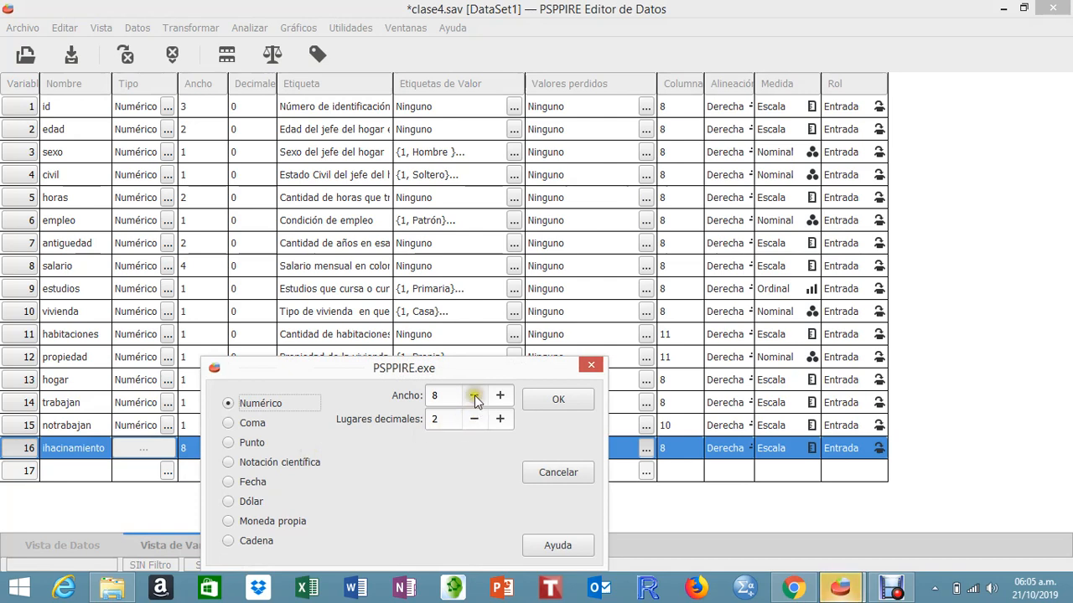
{"action": "left_click", "coordinate": [472, 396]}
{"action": "left_click", "coordinate": [471, 397]}
{"action": "left_click", "coordinate": [471, 397]}
{"action": "left_click", "coordinate": [471, 396]}
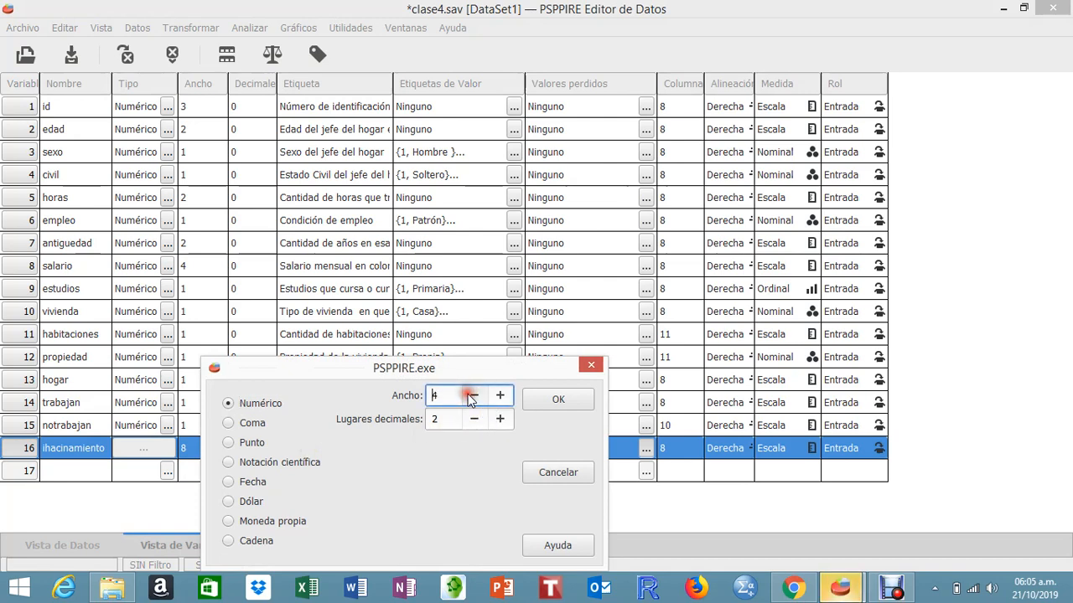
{"action": "left_click", "coordinate": [472, 396]}
{"action": "left_click", "coordinate": [472, 397]}
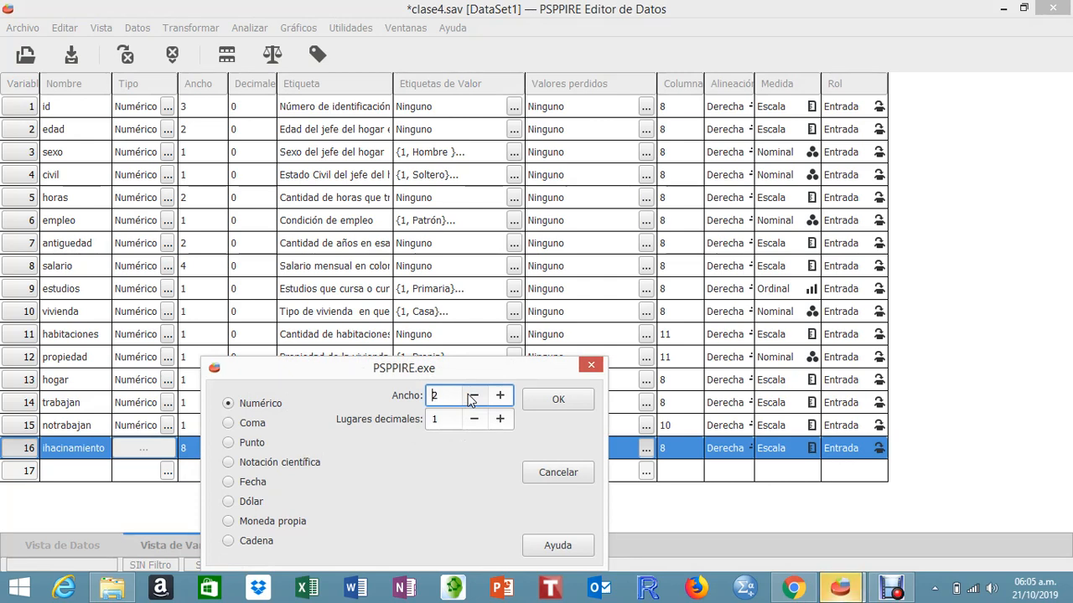
{"action": "left_click", "coordinate": [501, 396]}
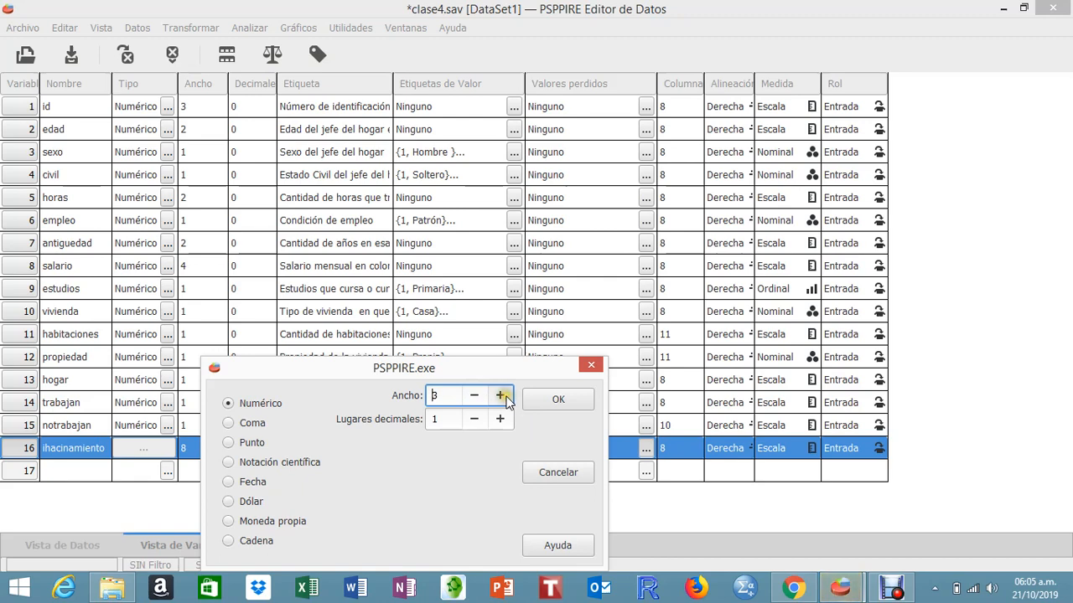
{"action": "left_click", "coordinate": [471, 420]}
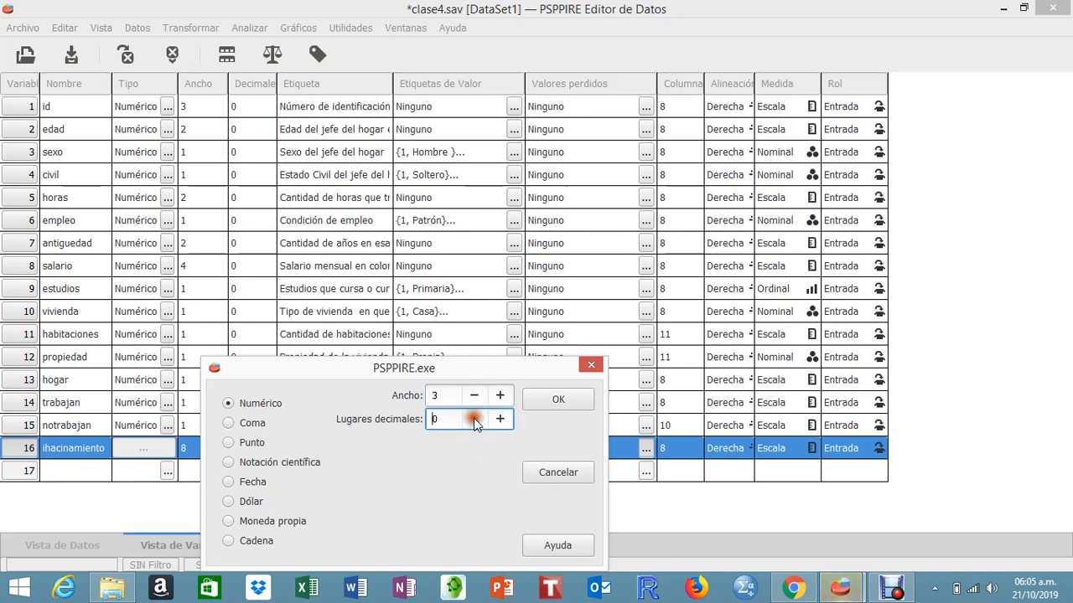
{"action": "left_click", "coordinate": [501, 419]}
{"action": "left_click", "coordinate": [501, 420]}
{"action": "left_click", "coordinate": [550, 401]}
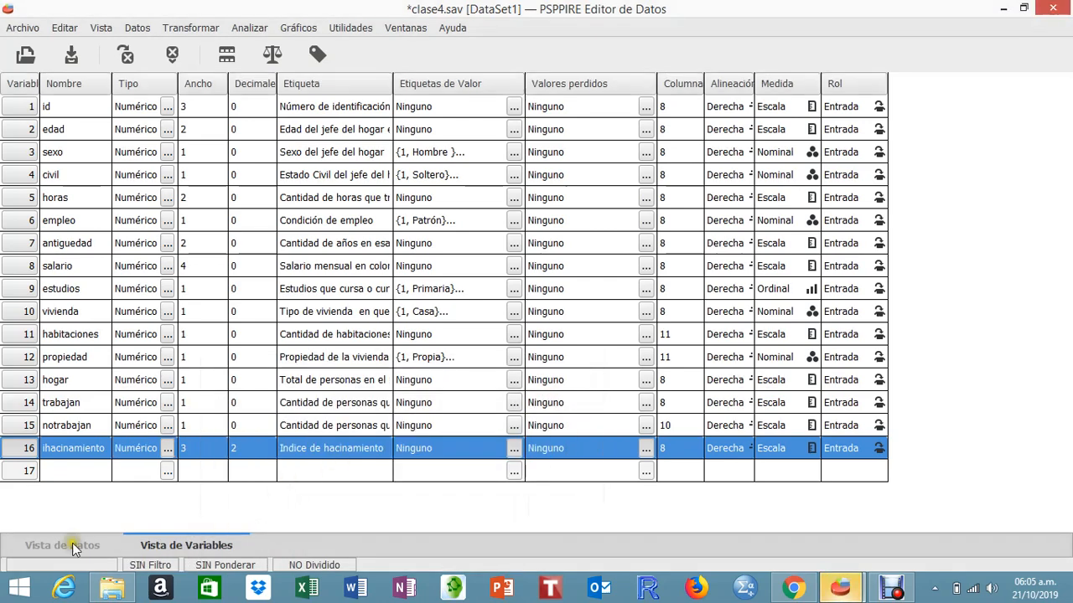
- Review the ihacinamiento values in the data view and compare them with the Índice de Hacinamiento table in Chrome
{"action": "left_click", "coordinate": [72, 546]}
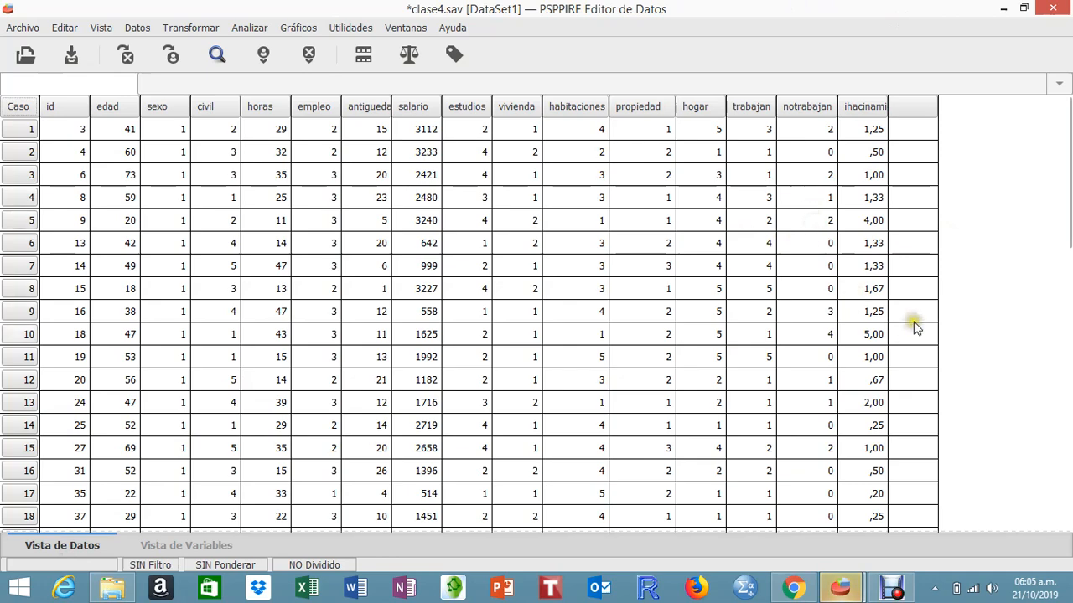
{"action": "left_click", "coordinate": [893, 589]}
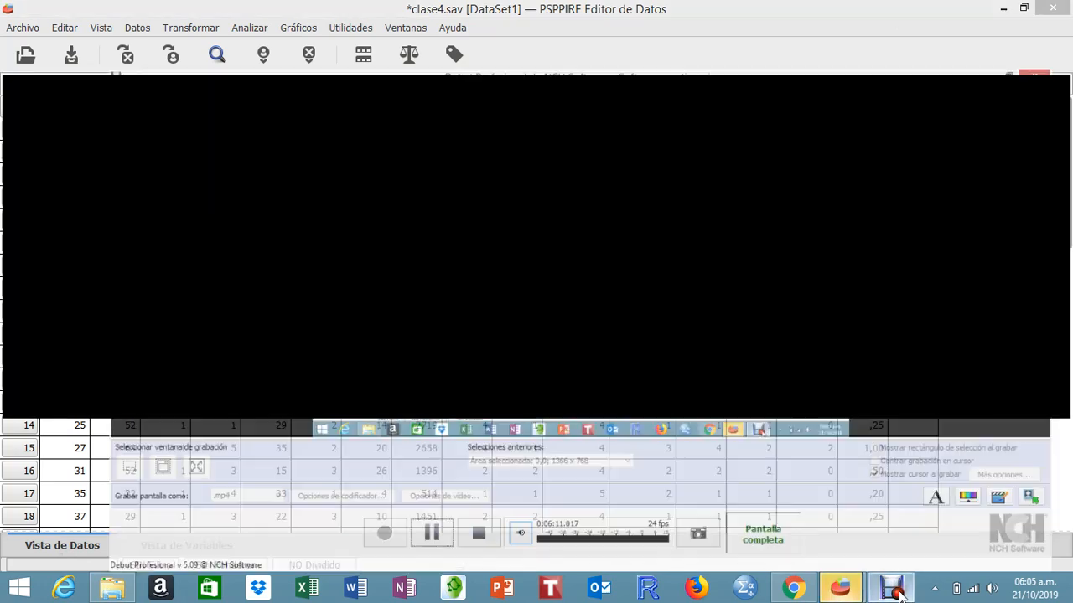
{"action": "left_click", "coordinate": [893, 588]}
{"action": "mouse_move", "coordinate": [842, 592]}
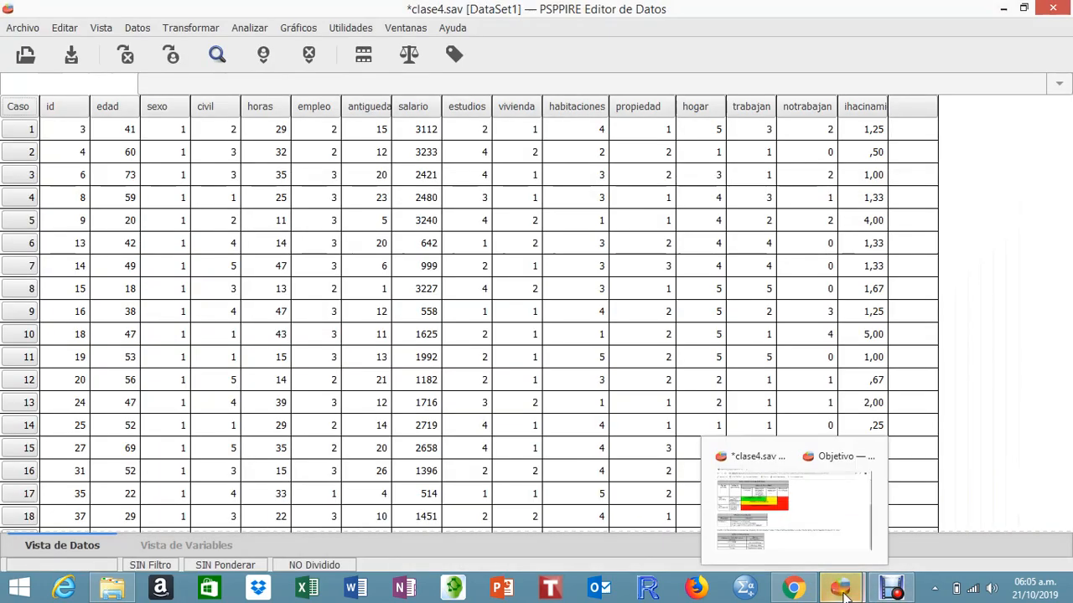
{"action": "left_click", "coordinate": [796, 590]}
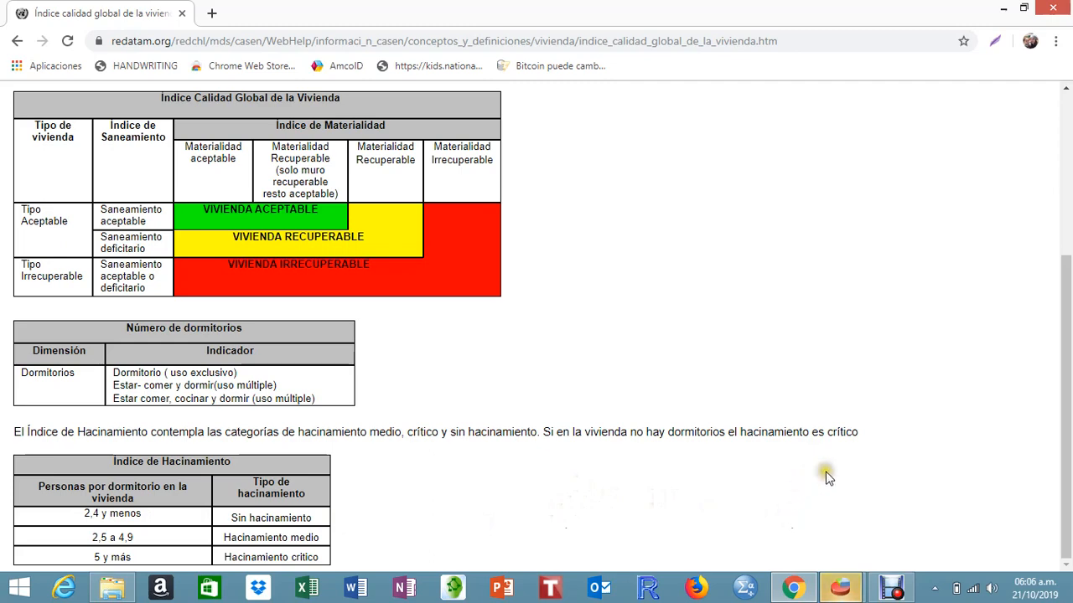
- Return to the clase4.sav data editor in PSPP and widen the ihacinamiento column to fit its full name
{"action": "mouse_move", "coordinate": [823, 579]}
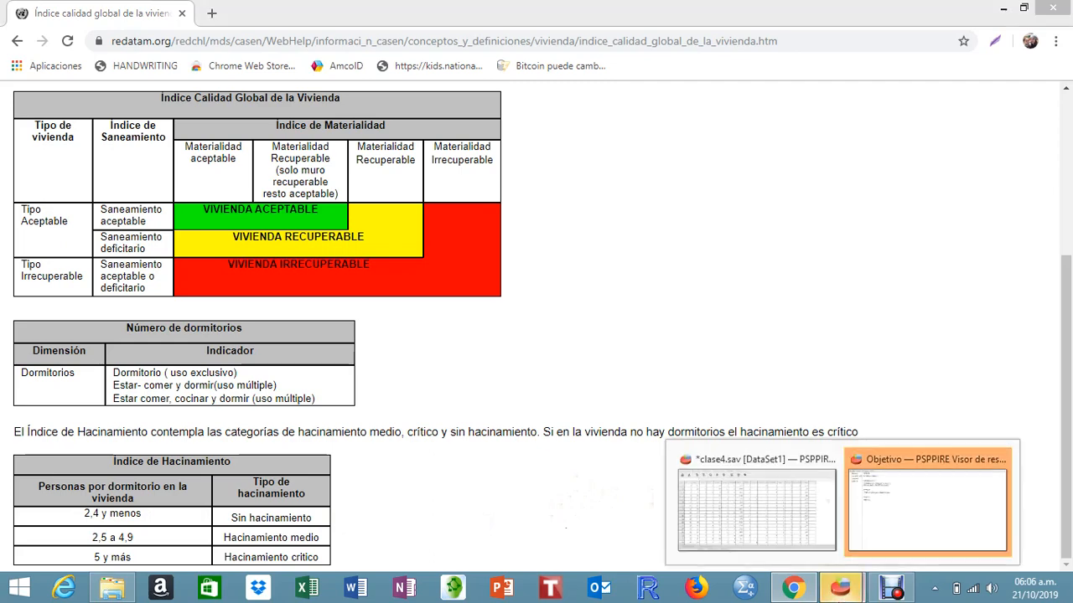
{"action": "left_click", "coordinate": [754, 535]}
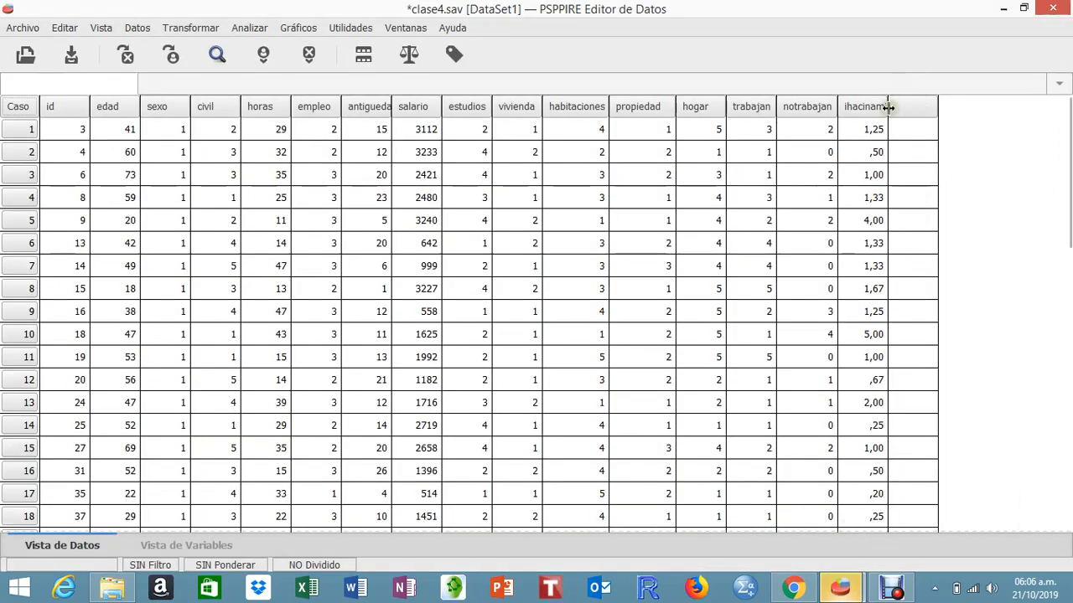
{"action": "left_click_drag", "start_coordinate": [888, 107], "coordinate": [913, 109]}
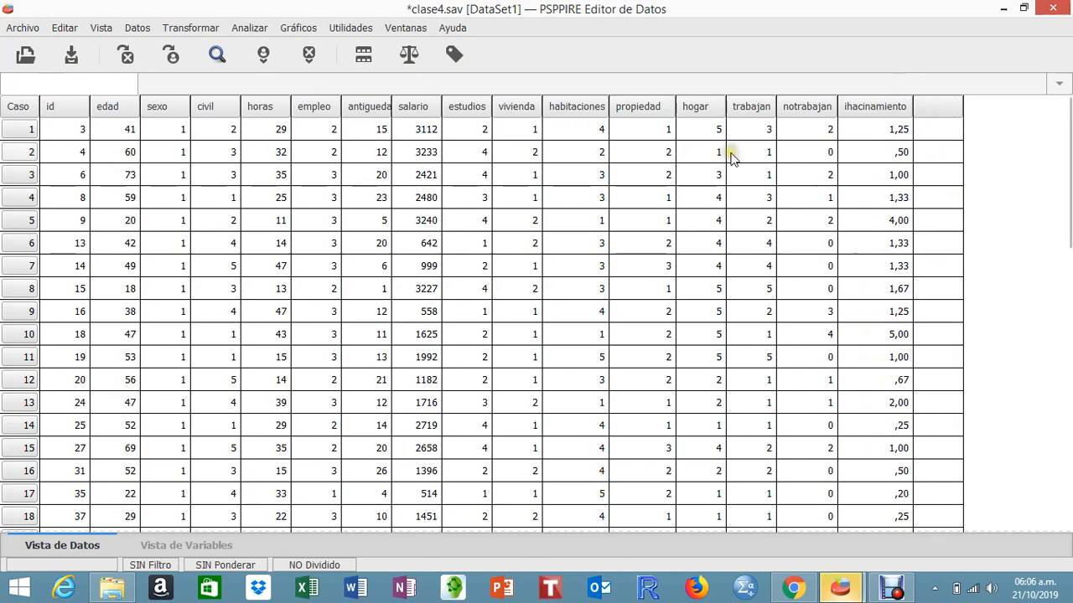
- Start a recode into different variables with ihacinamiento as the source variable and select its entry
{"action": "left_click", "coordinate": [205, 29]}
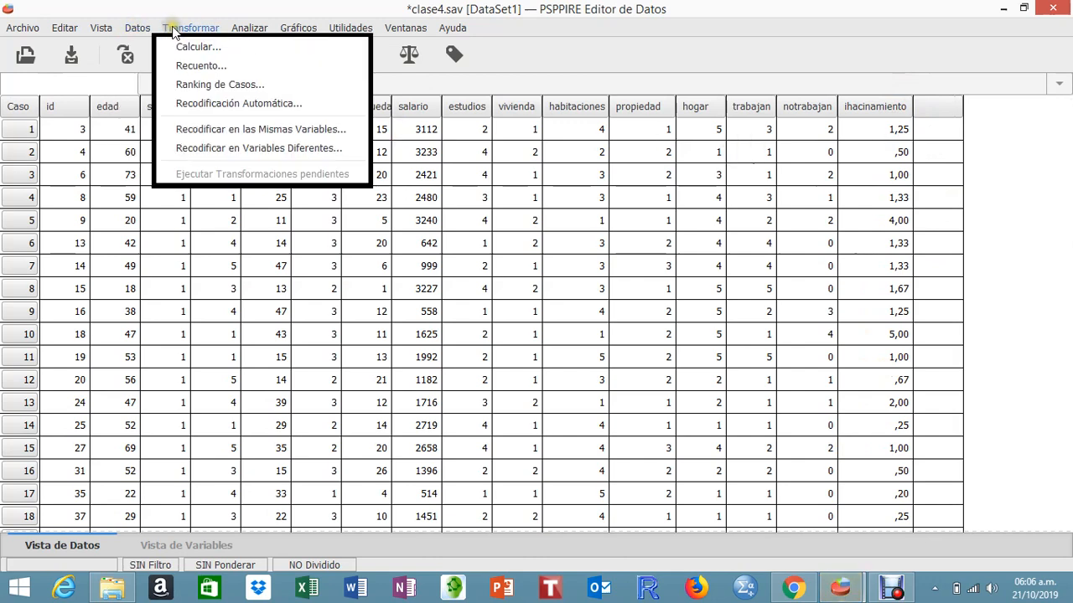
{"action": "left_click", "coordinate": [223, 149]}
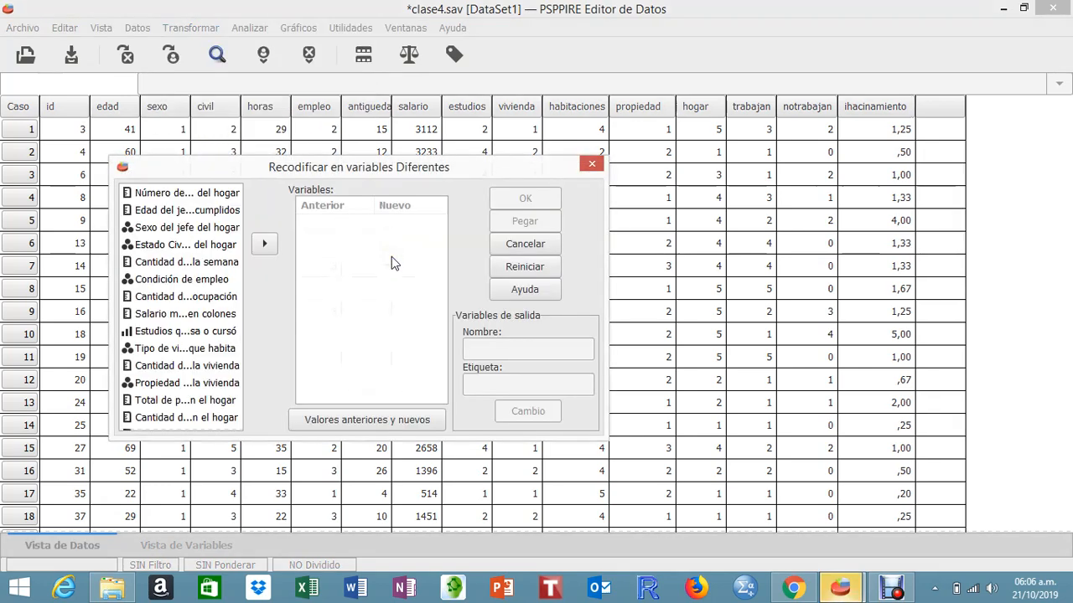
{"action": "scroll", "coordinate": [201, 357], "scroll_direction": "down", "scroll_amount": 1}
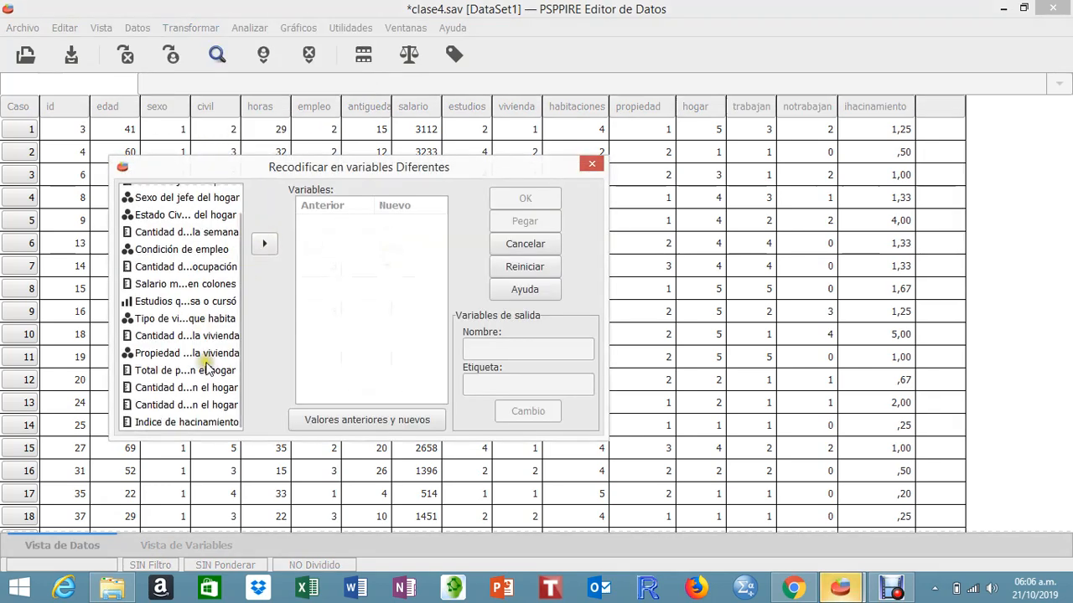
{"action": "left_click", "coordinate": [213, 422]}
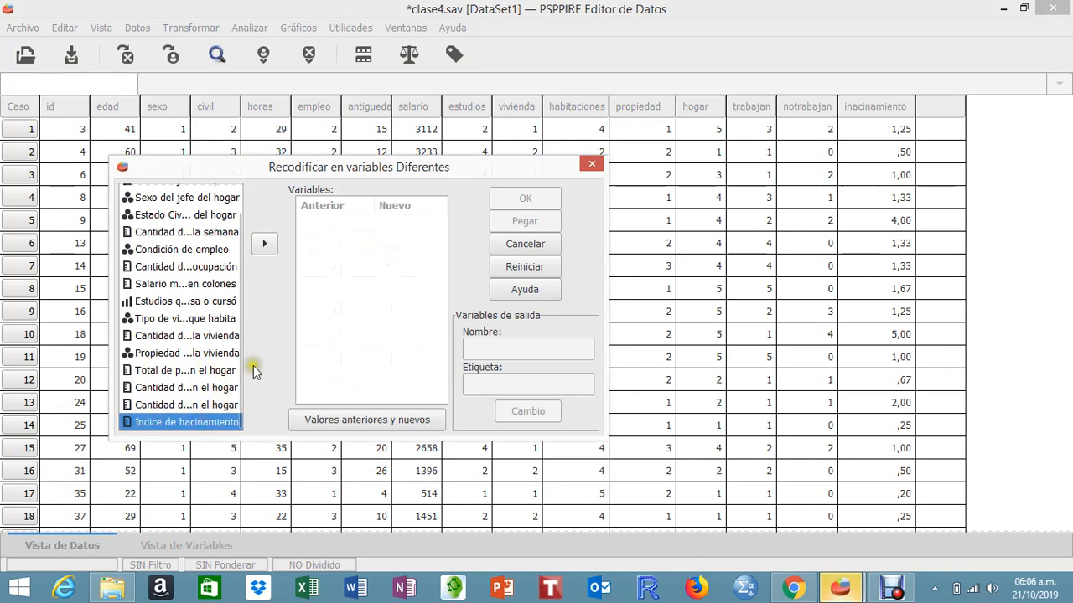
{"action": "left_click", "coordinate": [267, 244]}
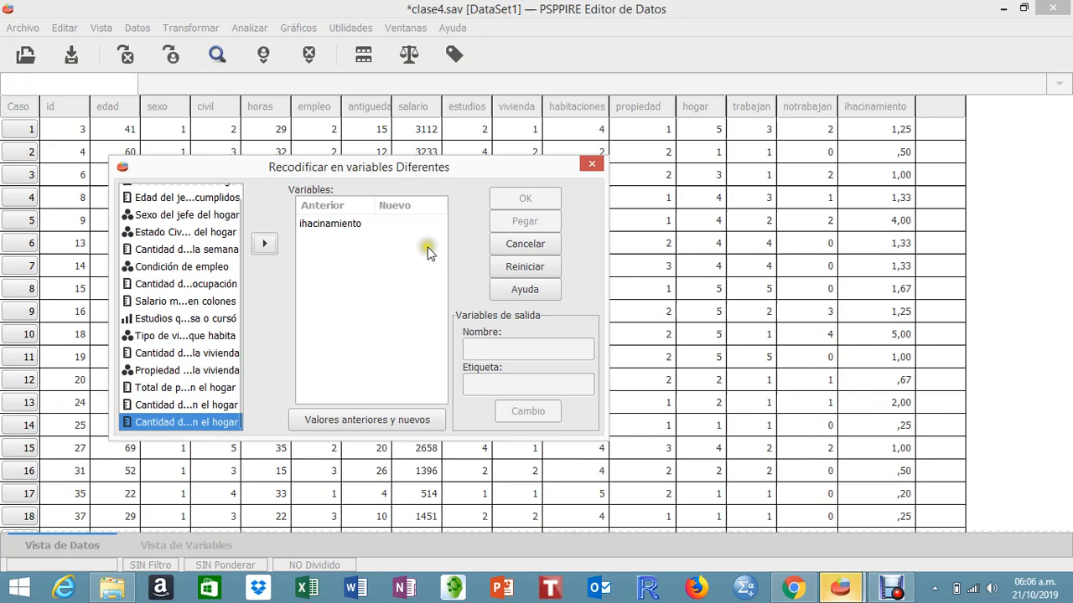
{"action": "left_click", "coordinate": [351, 226]}
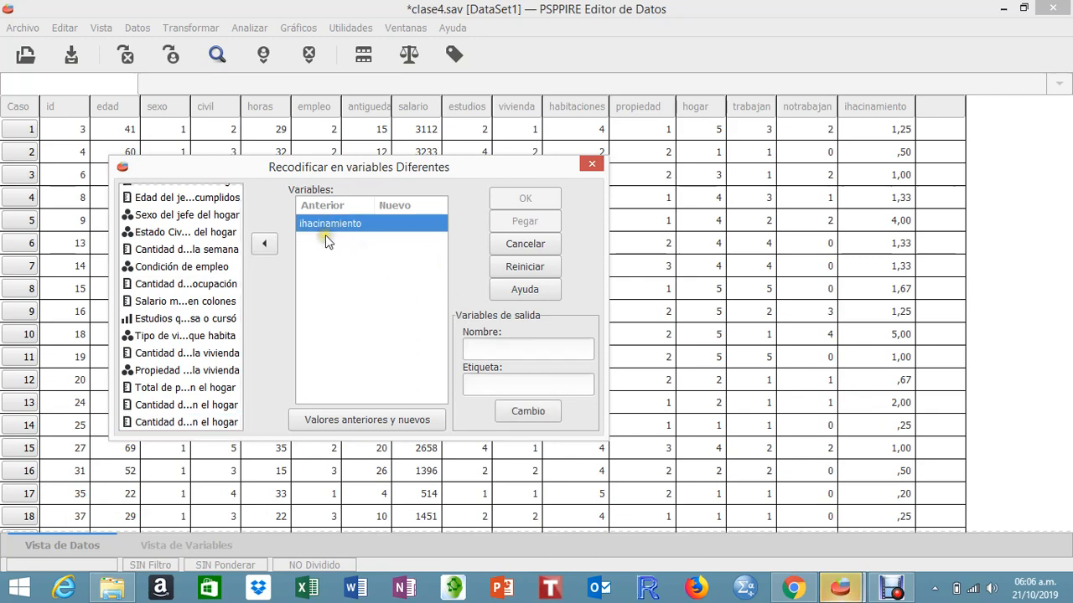
- Name the output variable chacinamiento, label it "Condición de hacinamiento", and apply both to the recode of ihacinamiento
{"action": "left_click", "coordinate": [490, 351]}
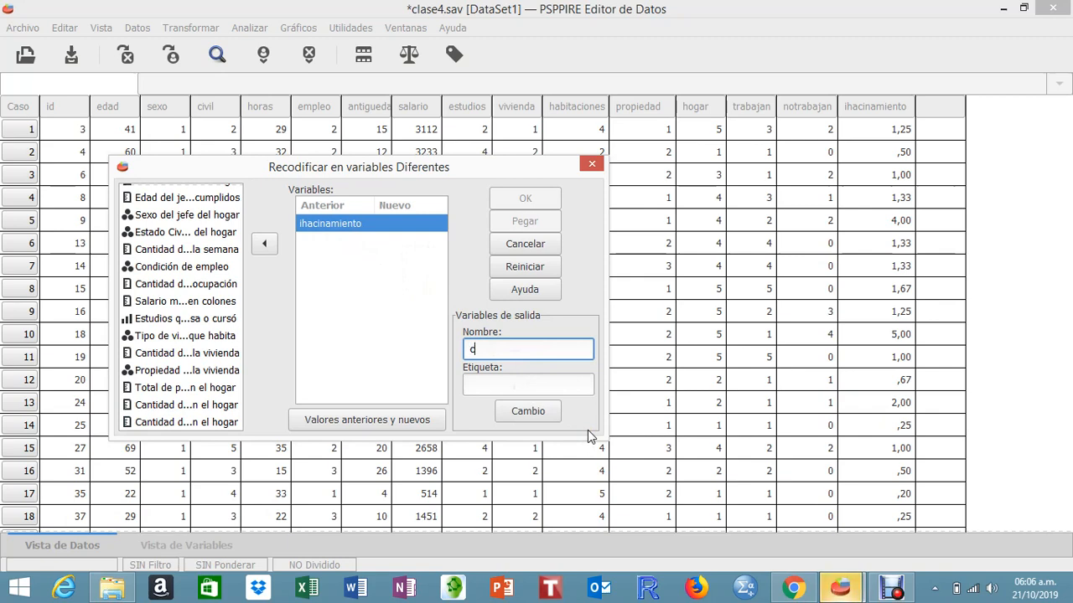
{"action": "type", "text": "chacinamiento"}
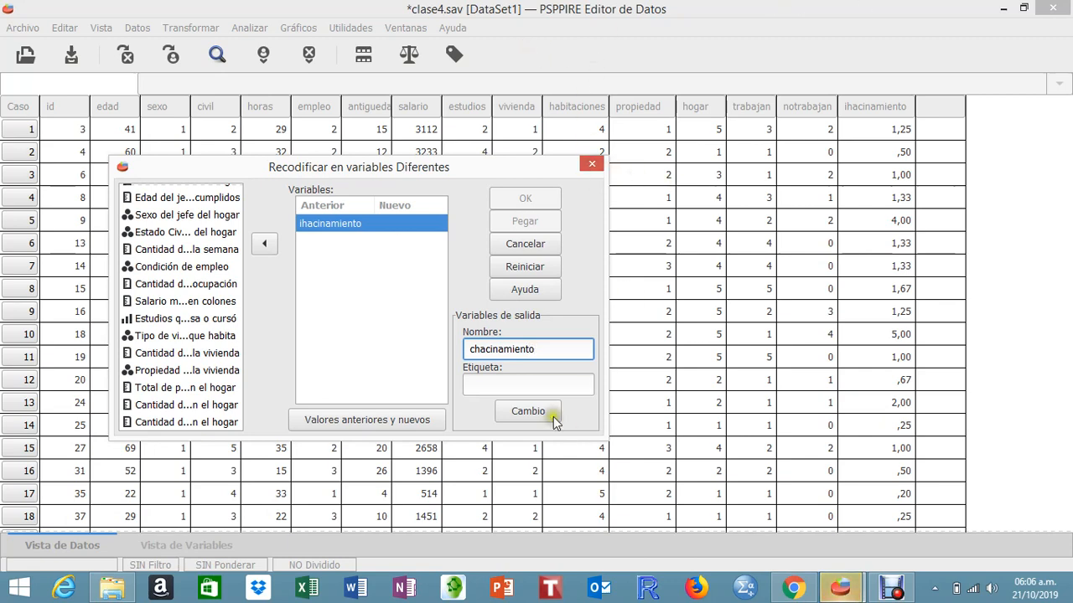
{"action": "left_click", "coordinate": [529, 411]}
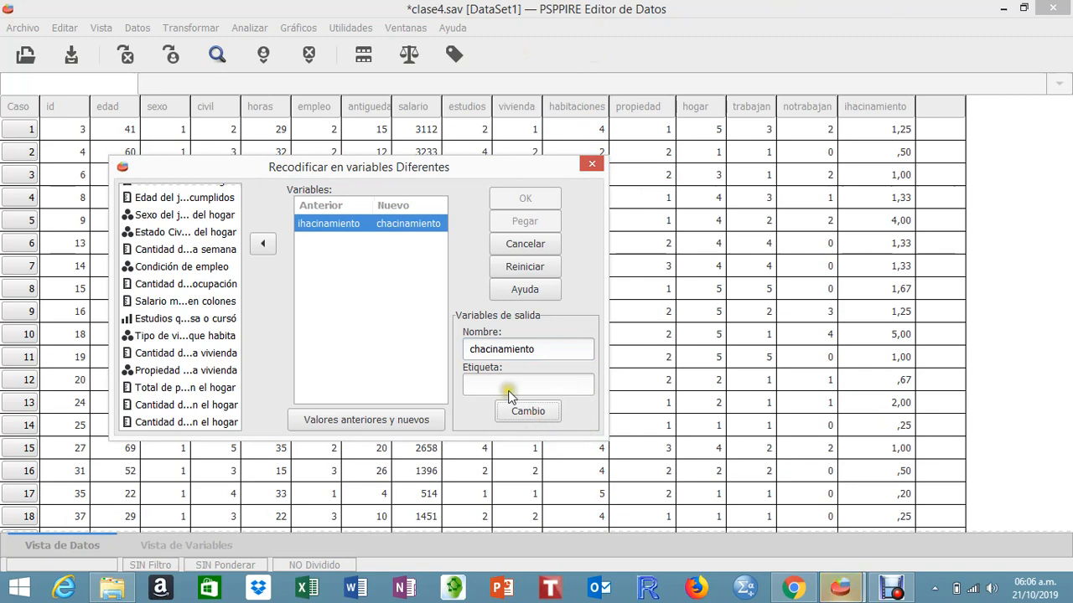
{"action": "left_click", "coordinate": [507, 386]}
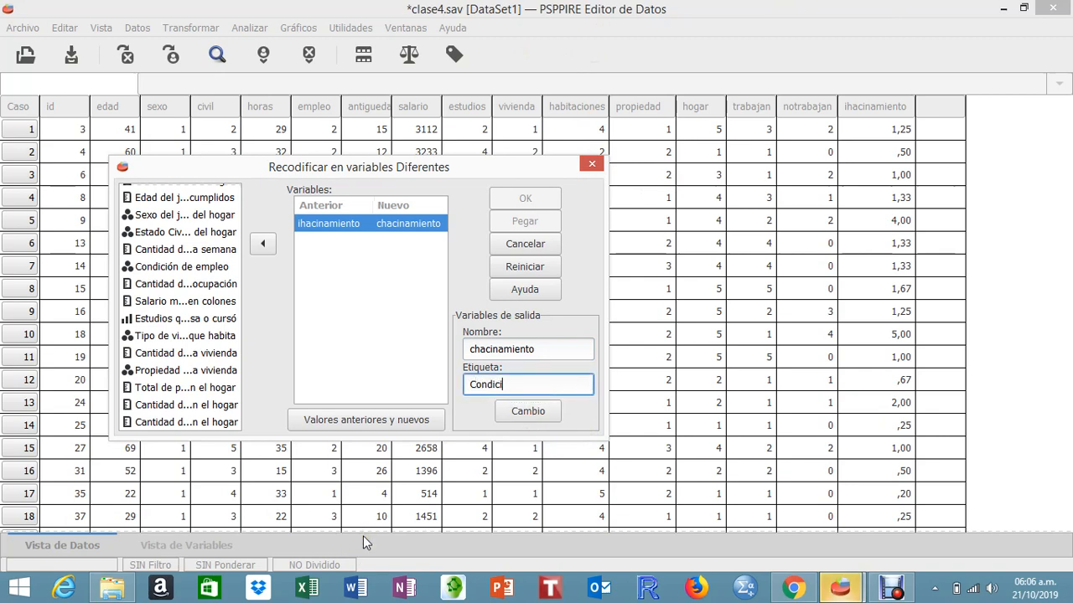
{"action": "type", "text": "Condición de hacina"}
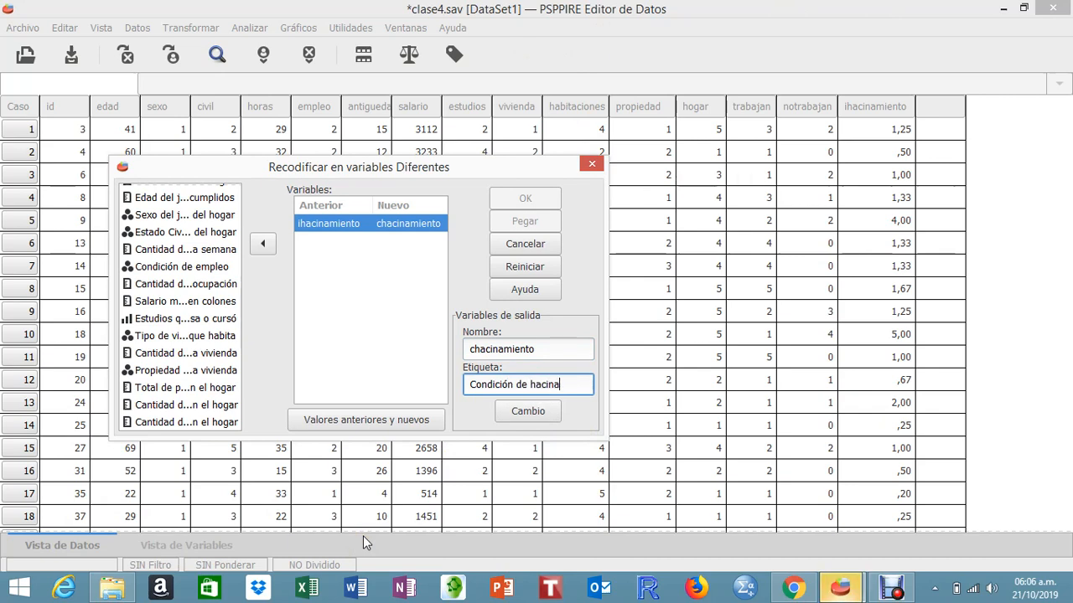
{"action": "type", "text": "miento"}
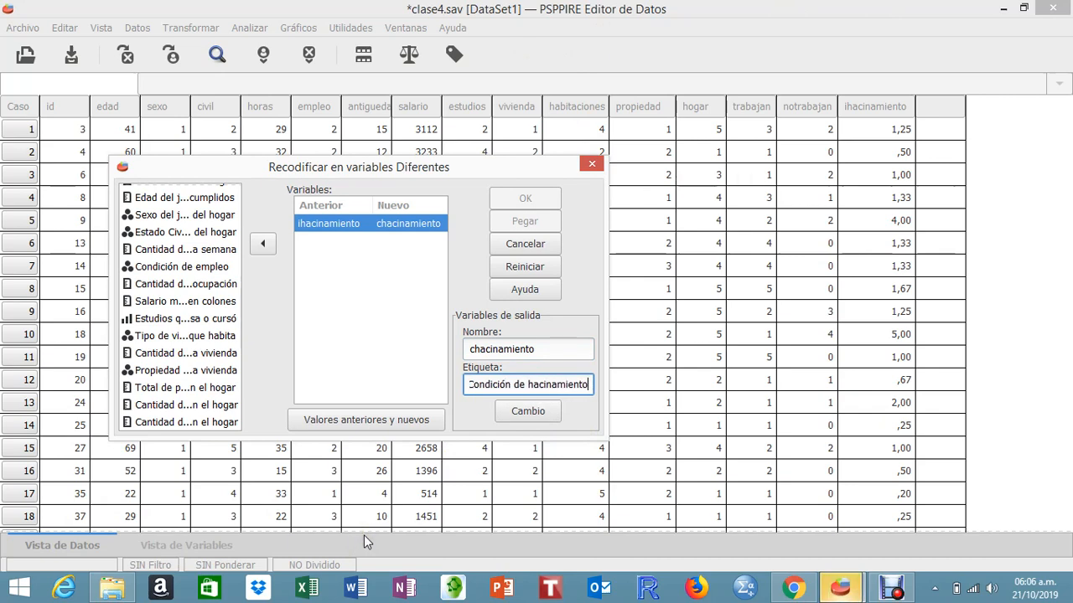
{"action": "left_click", "coordinate": [524, 411]}
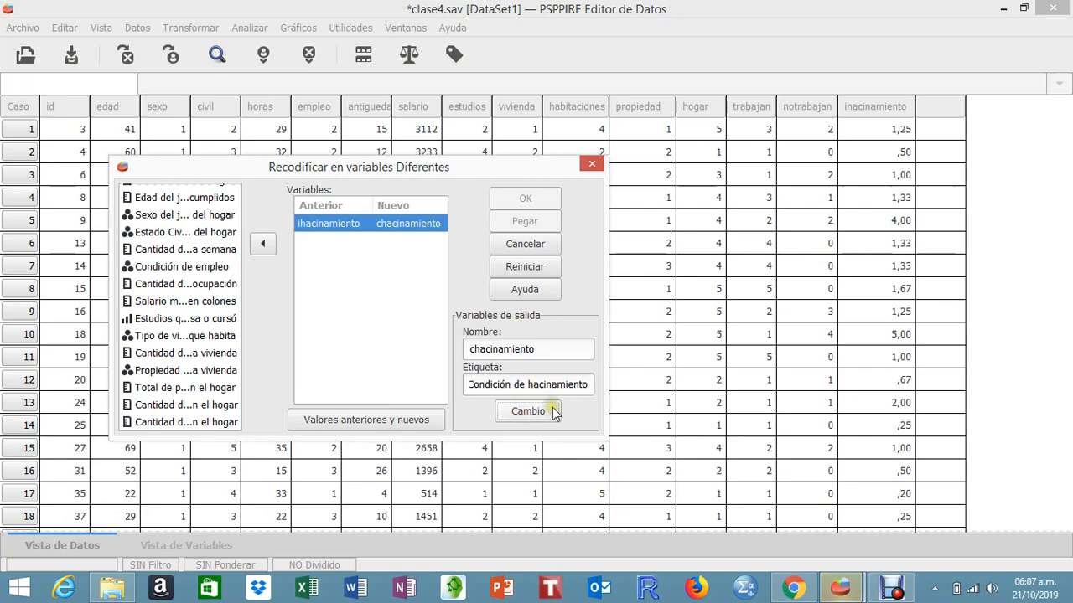
- Open the old and new values definition, consult the Índice de Hacinamiento table in Chrome, and return to the PSPP definition window
{"action": "left_click", "coordinate": [369, 420]}
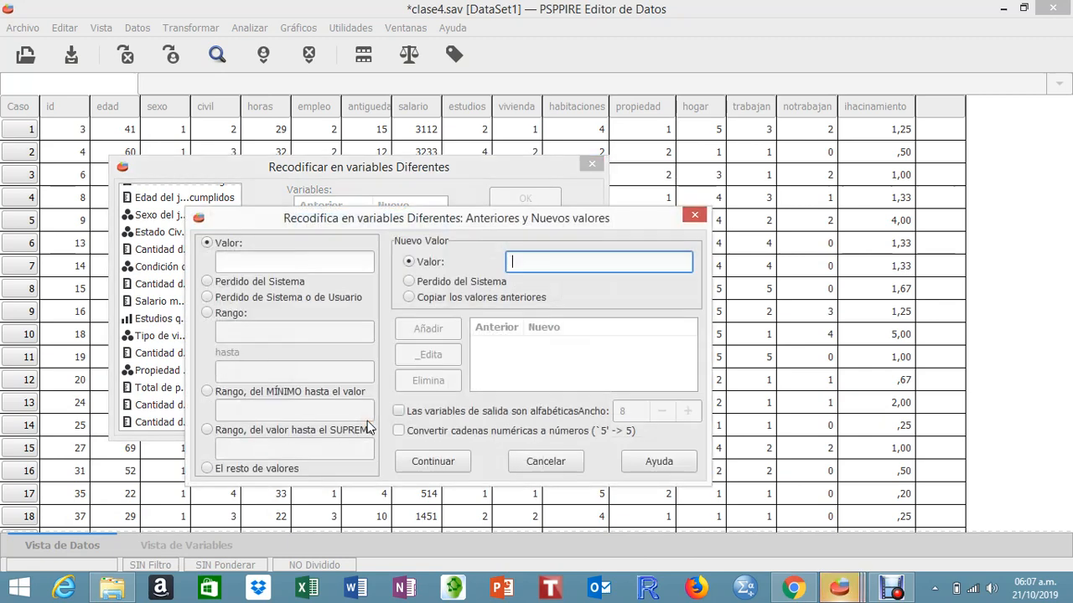
{"action": "left_click", "coordinate": [793, 587]}
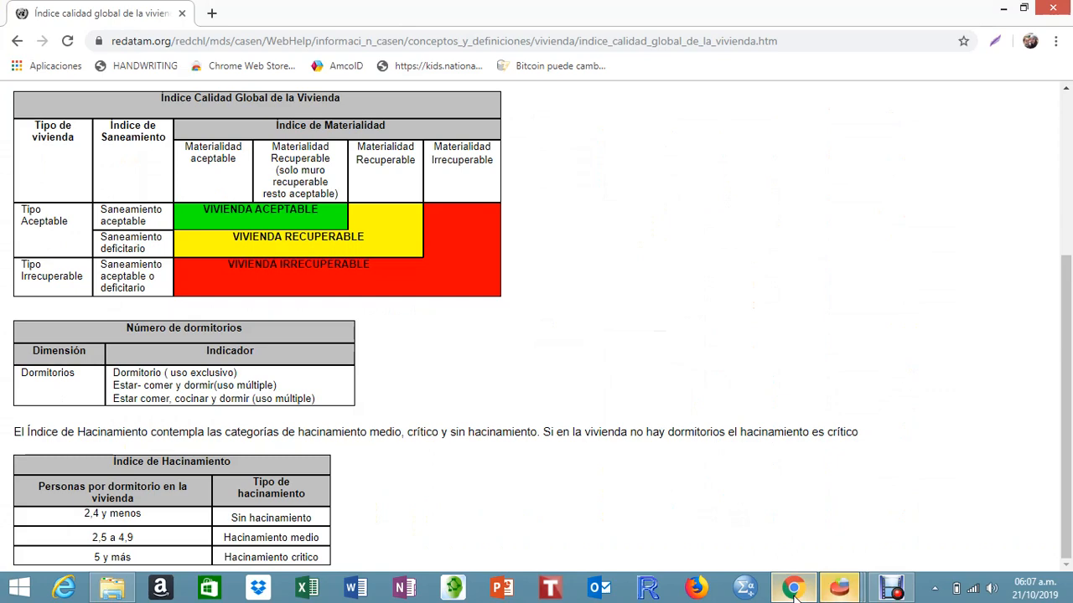
{"action": "left_click", "coordinate": [793, 587]}
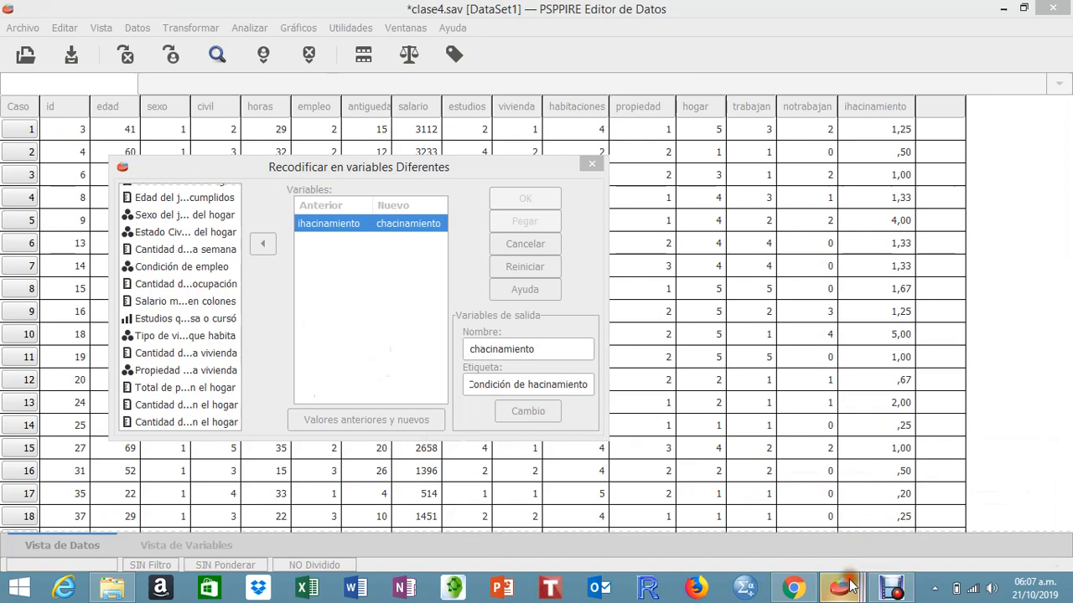
{"action": "mouse_move", "coordinate": [840, 587]}
{"action": "left_click", "coordinate": [600, 520]}
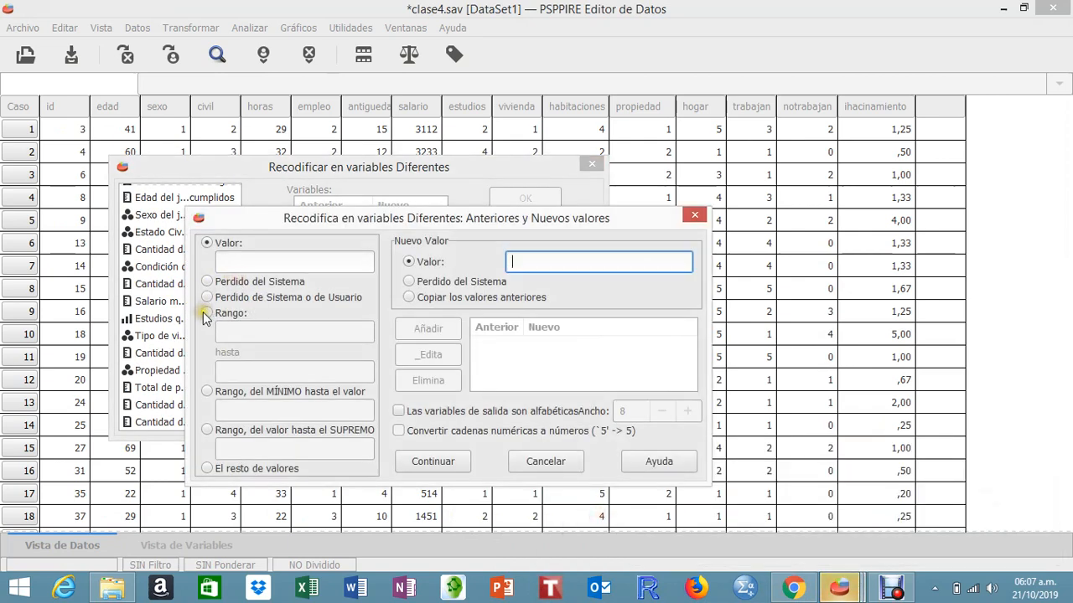
- Add a recode rule that maps the single old value 0 to the new value 0
{"action": "left_click", "coordinate": [207, 312]}
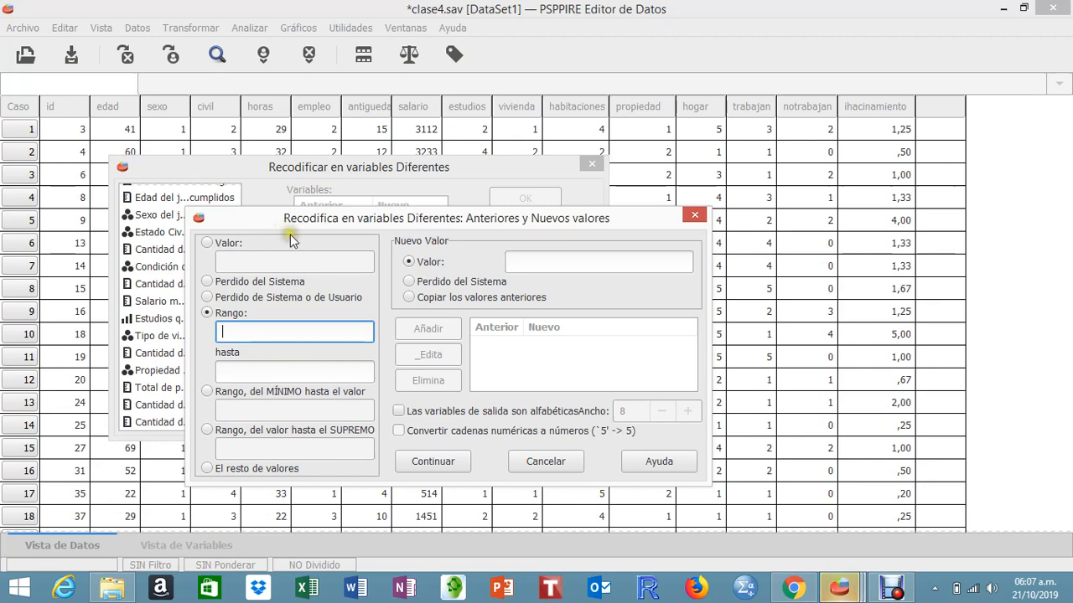
{"action": "left_click", "coordinate": [207, 247]}
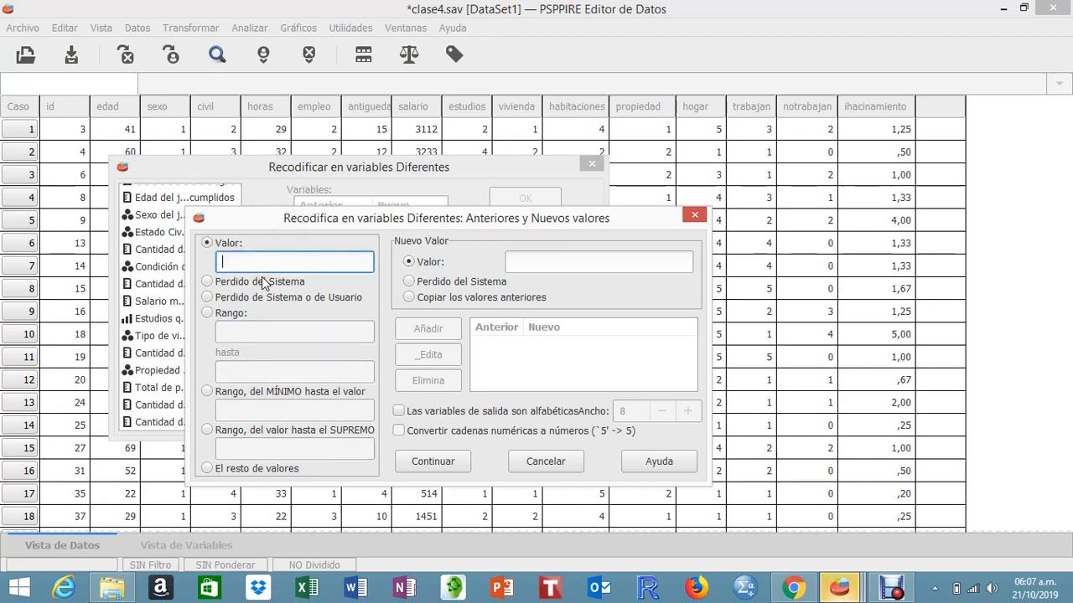
{"action": "type", "text": "0"}
{"action": "left_click", "coordinate": [554, 264]}
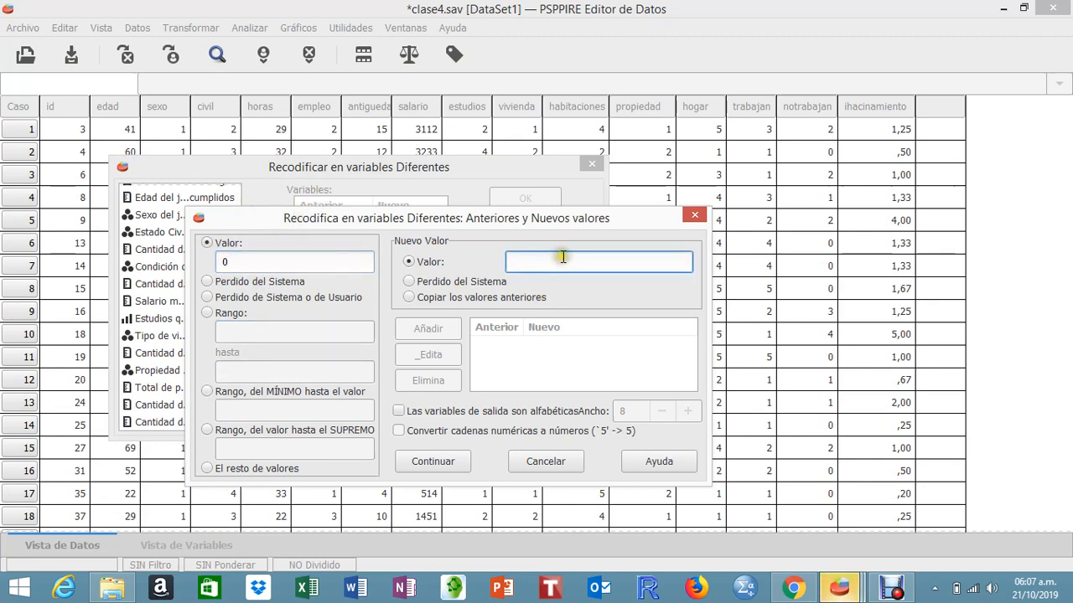
{"action": "type", "text": "0"}
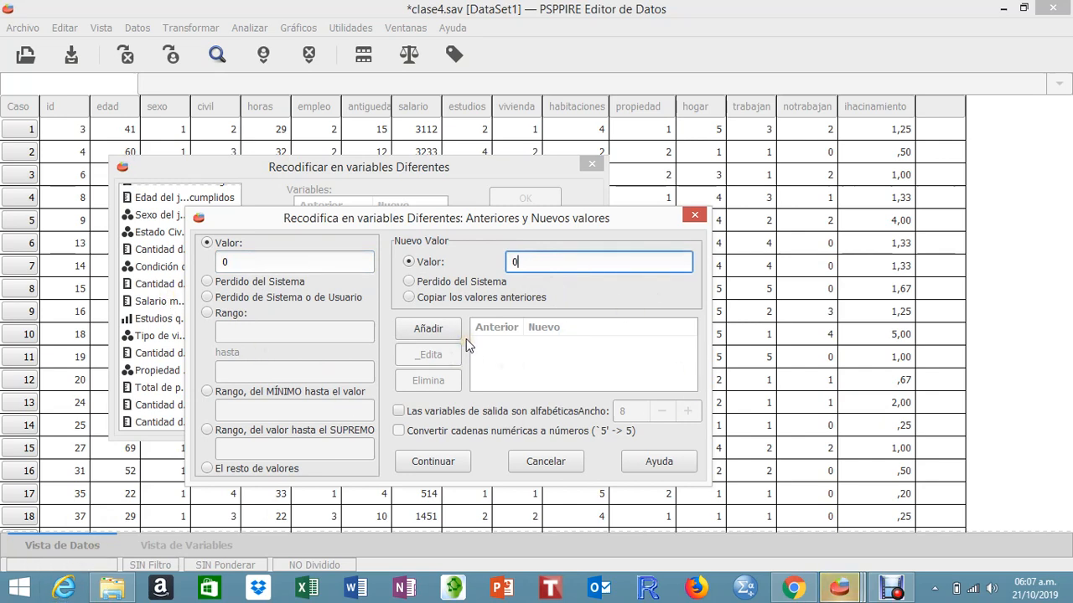
{"action": "left_click", "coordinate": [423, 330]}
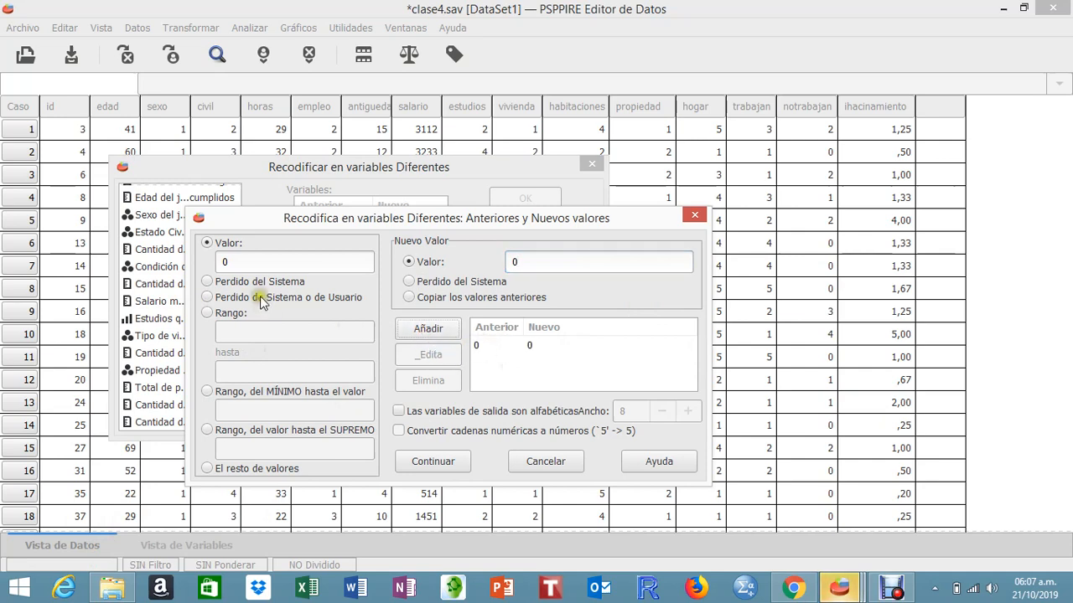
- Add a recode rule that maps the range 0,01 to 2,40 to the new value 1
{"action": "double_click", "coordinate": [221, 264]}
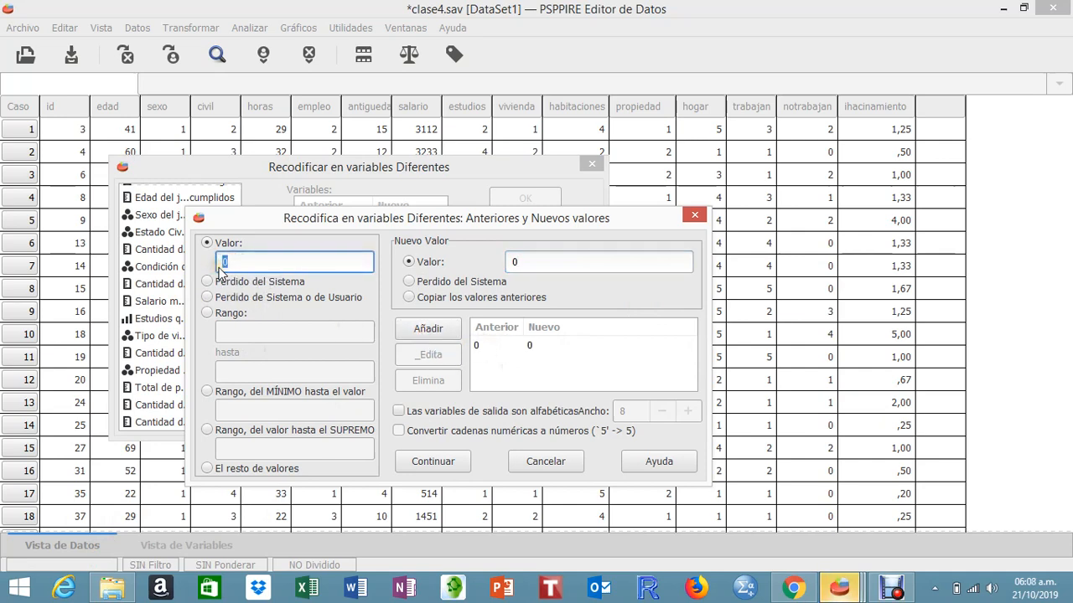
{"action": "type", "text": "1"}
{"action": "left_click", "coordinate": [207, 313]}
{"action": "left_click", "coordinate": [241, 333]}
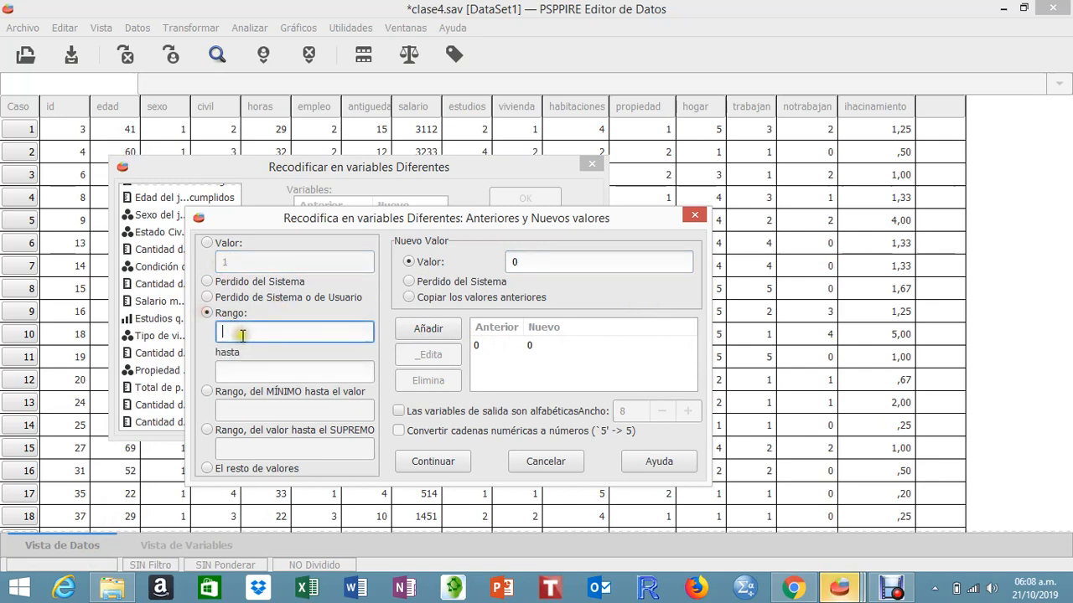
{"action": "type", "text": "0"}
{"action": "type", "text": "."}
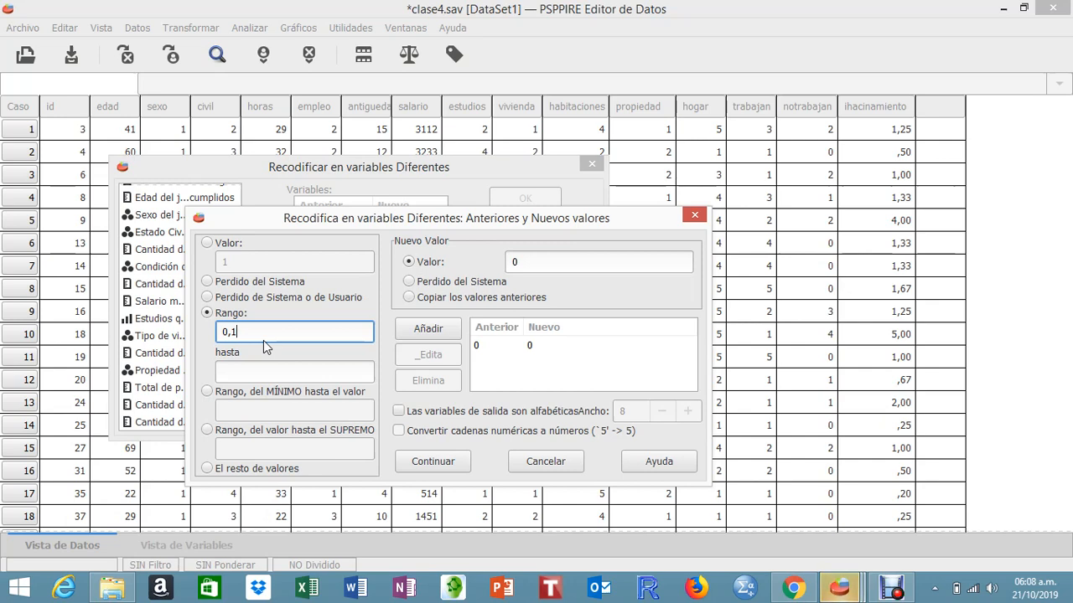
{"action": "key", "text": "BackSpace"}
{"action": "type", "text": "0"}
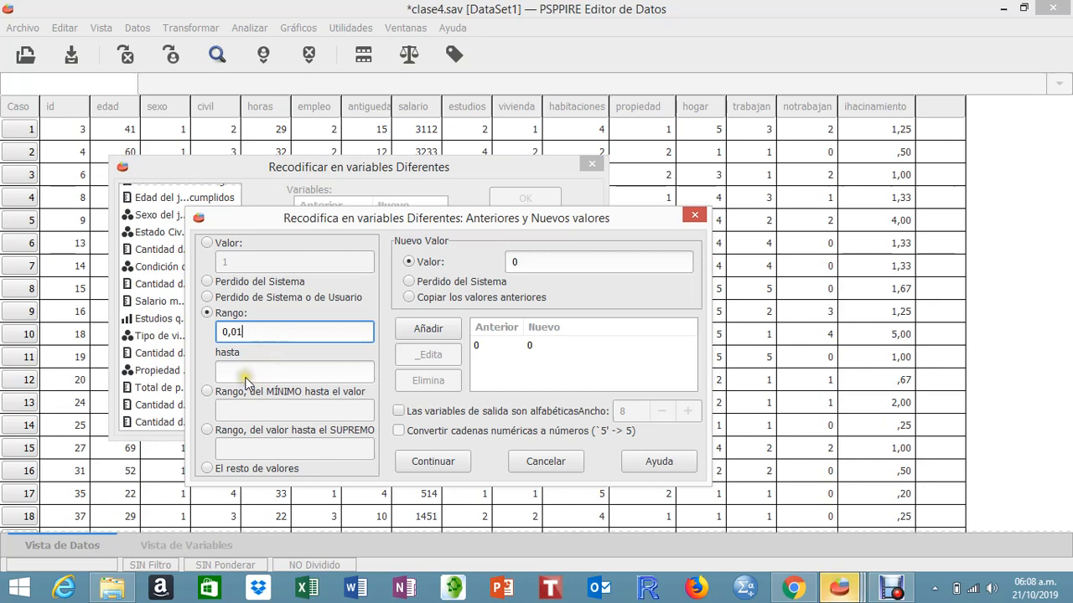
{"action": "left_click", "coordinate": [247, 375]}
{"action": "type", "text": "2"}
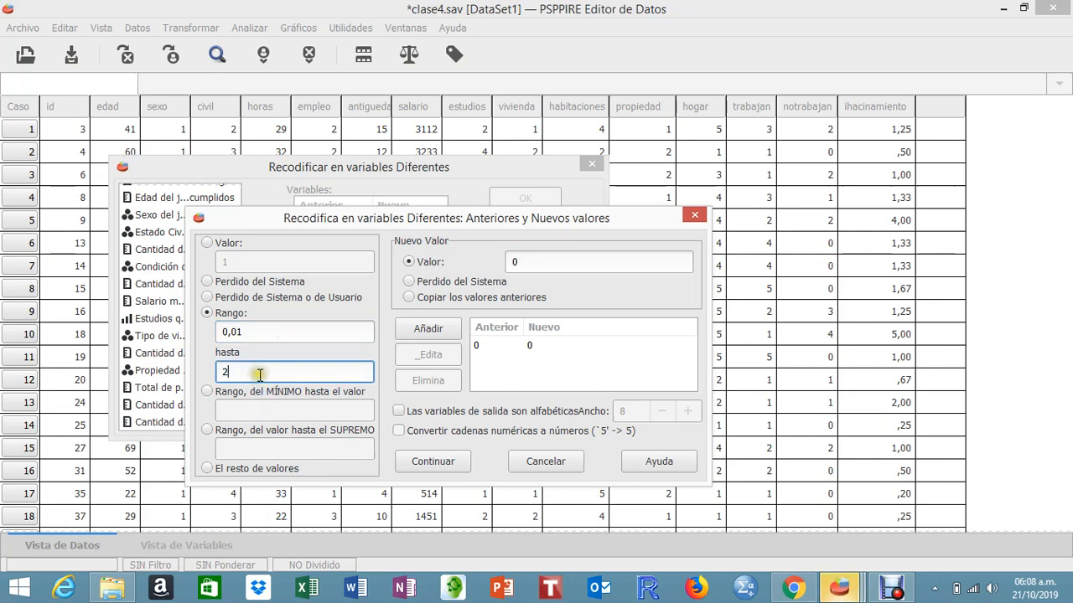
{"action": "type", "text": ",40"}
{"action": "double_click", "coordinate": [511, 262]}
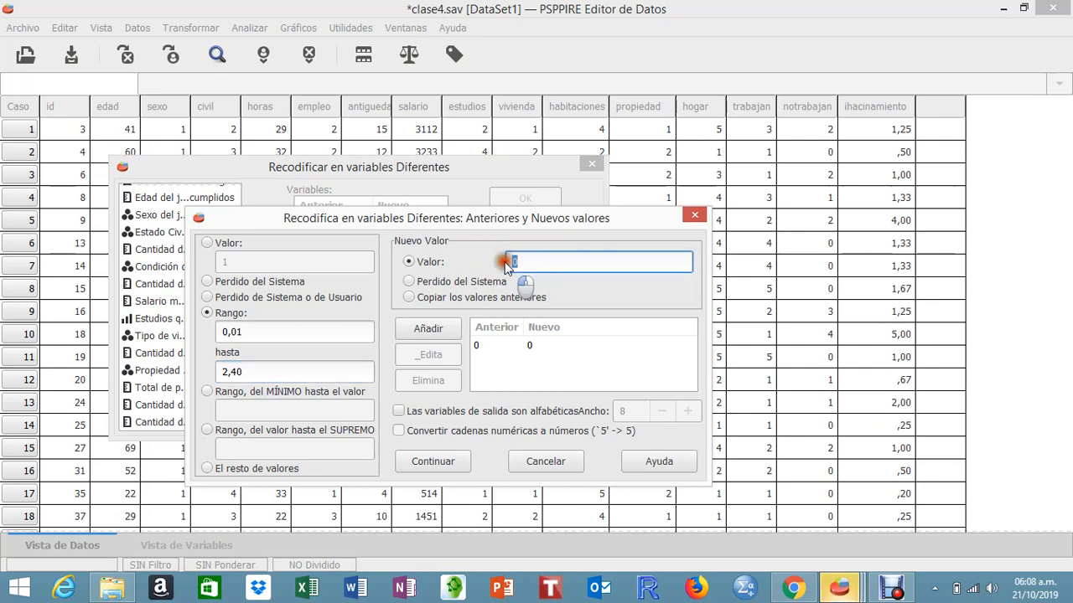
{"action": "type", "text": "1"}
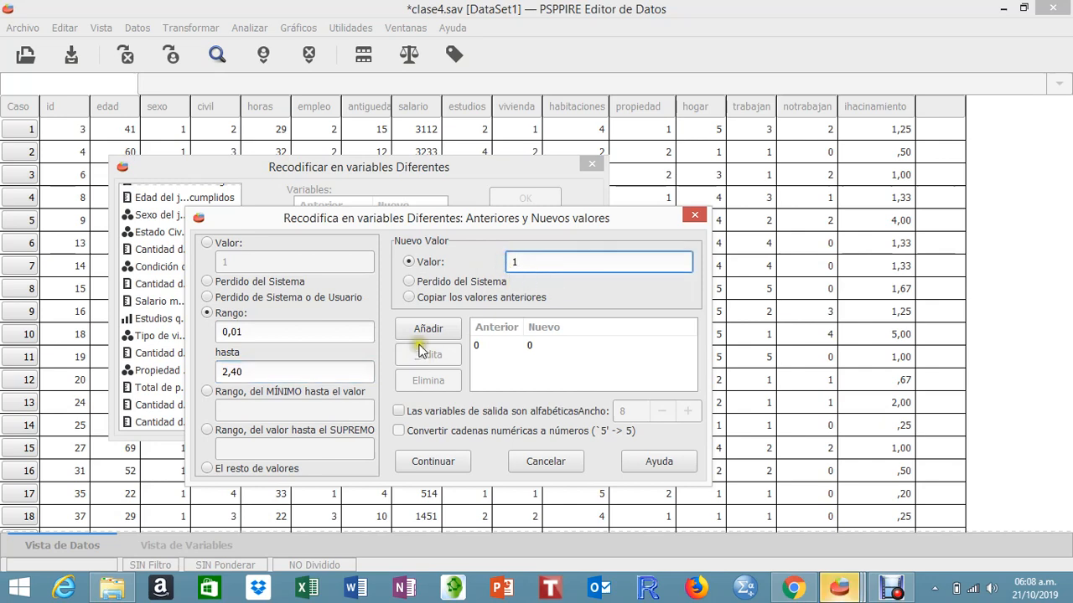
{"action": "left_click", "coordinate": [425, 330]}
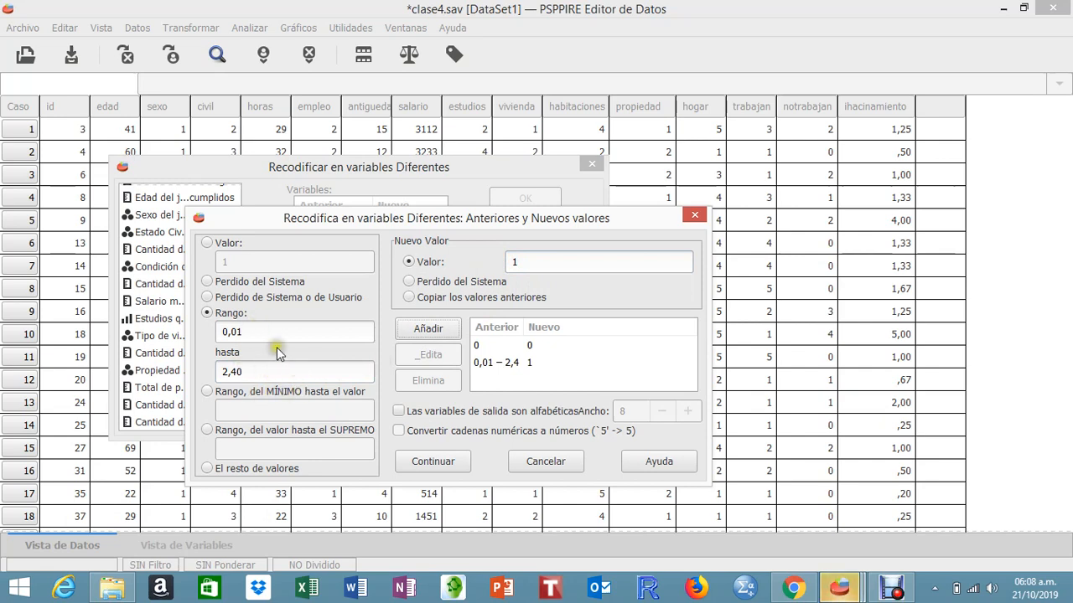
{"action": "left_click_drag", "start_coordinate": [256, 332], "coordinate": [208, 336]}
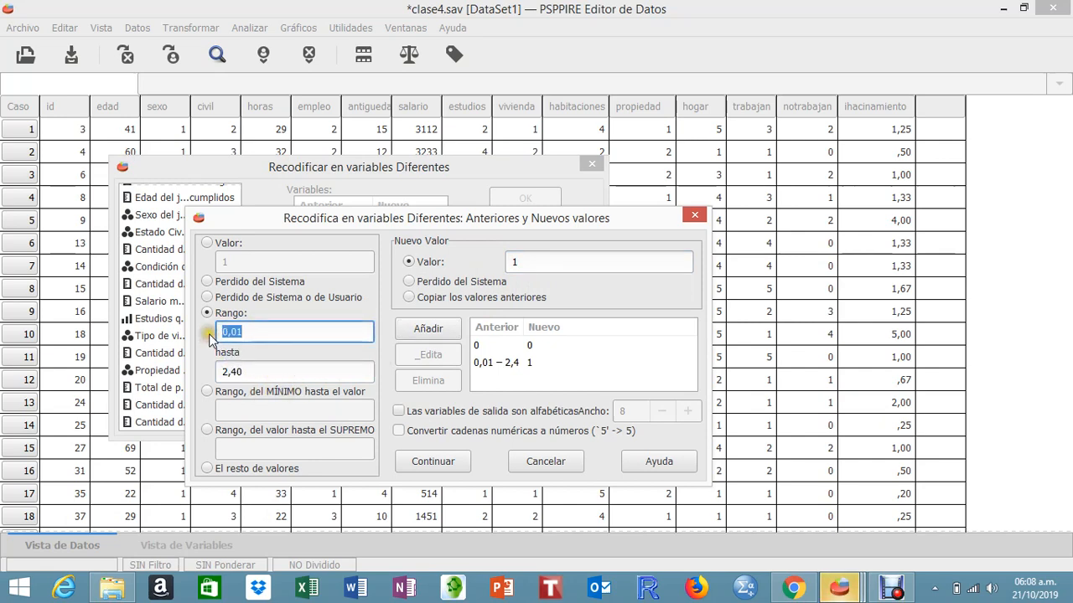
{"action": "type", "text": "2,"}
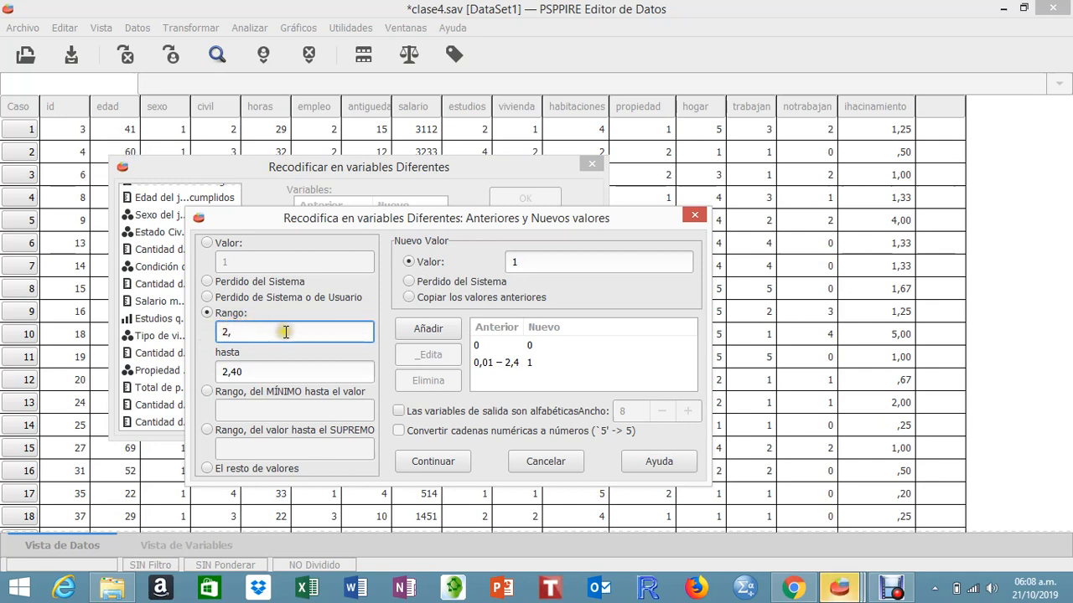
{"action": "type", "text": "41"}
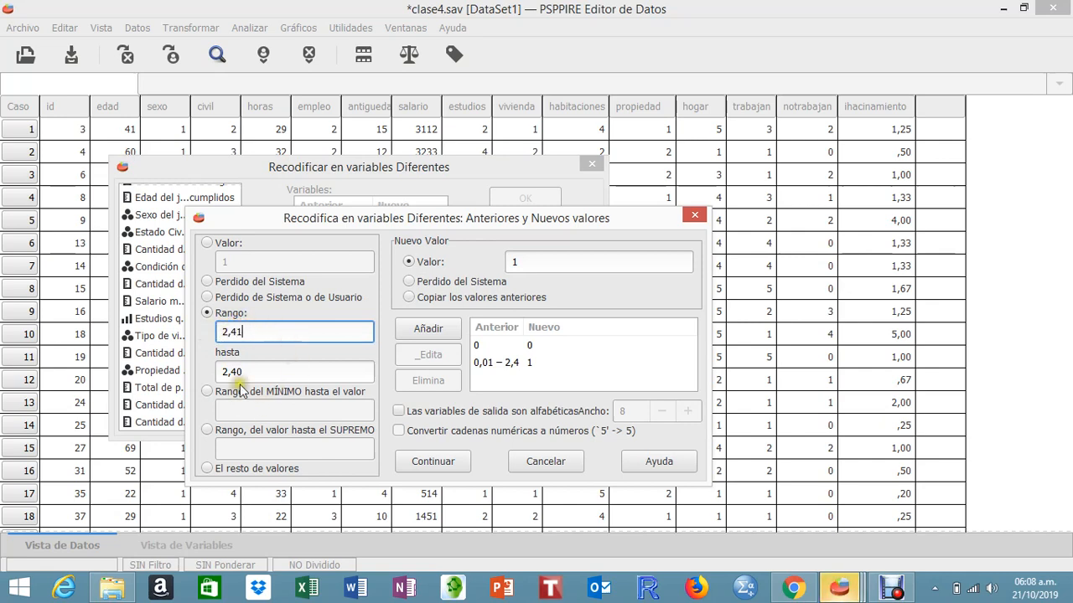
{"action": "left_click_drag", "start_coordinate": [211, 372], "coordinate": [324, 433]}
- Check the category limits in the Índice de Hacinamiento table in Chrome and return to the old and new values window in PSPP
{"action": "left_click", "coordinate": [796, 589]}
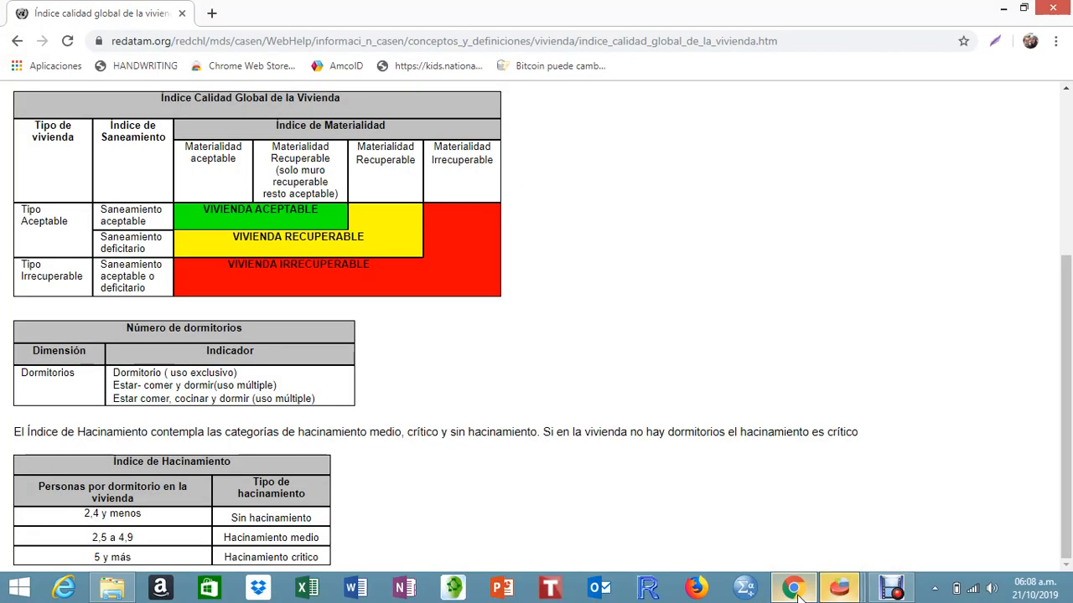
{"action": "left_click", "coordinate": [794, 589]}
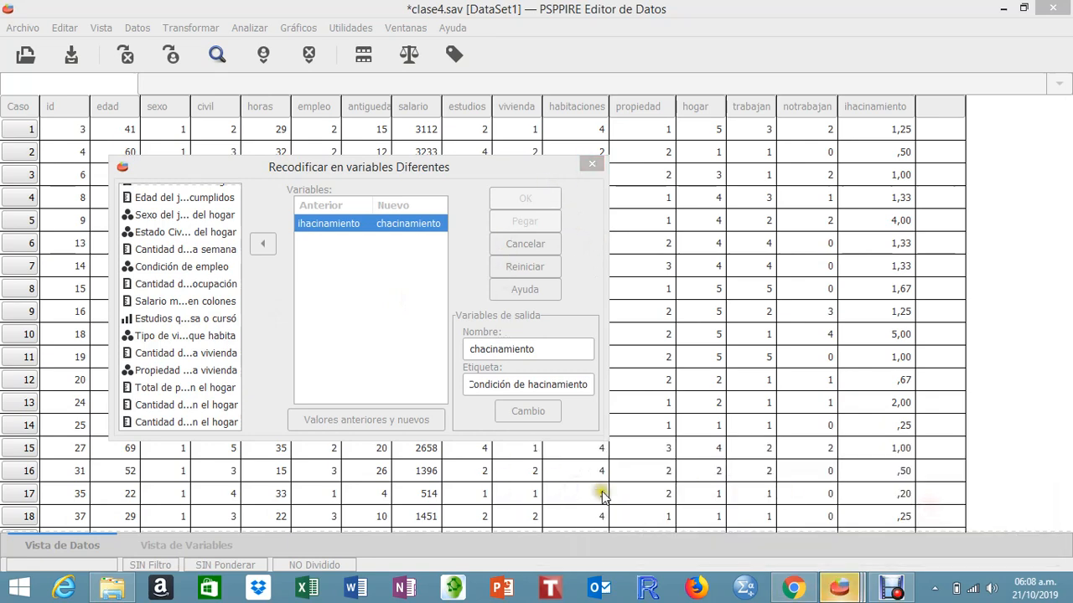
{"action": "mouse_move", "coordinate": [795, 578]}
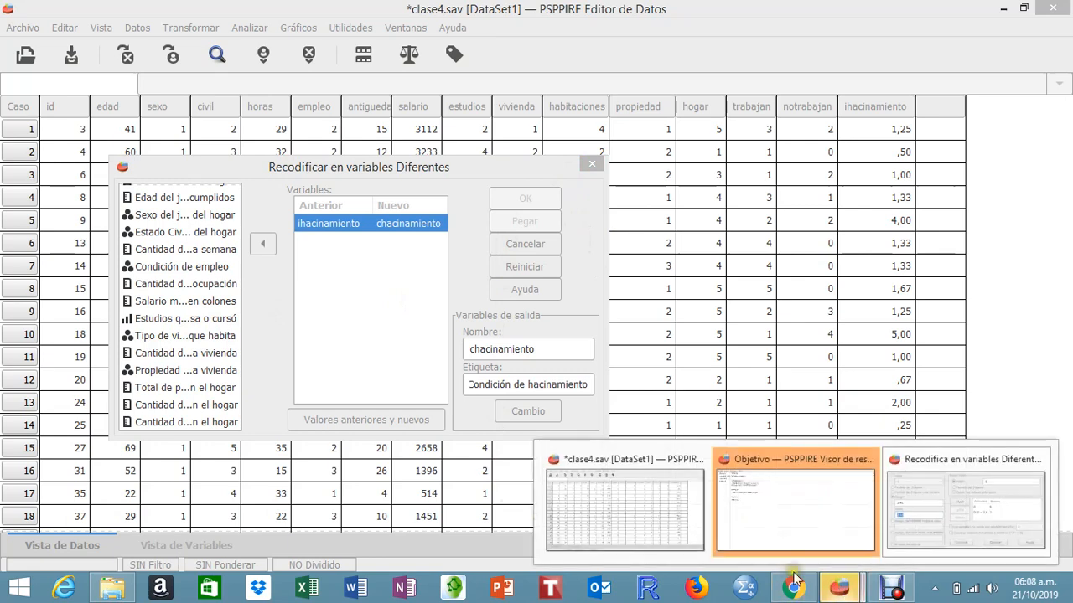
{"action": "left_click", "coordinate": [968, 503]}
- Add a recode rule that maps the range 2,50 to 5 to the new value 2
{"action": "left_click", "coordinate": [216, 334]}
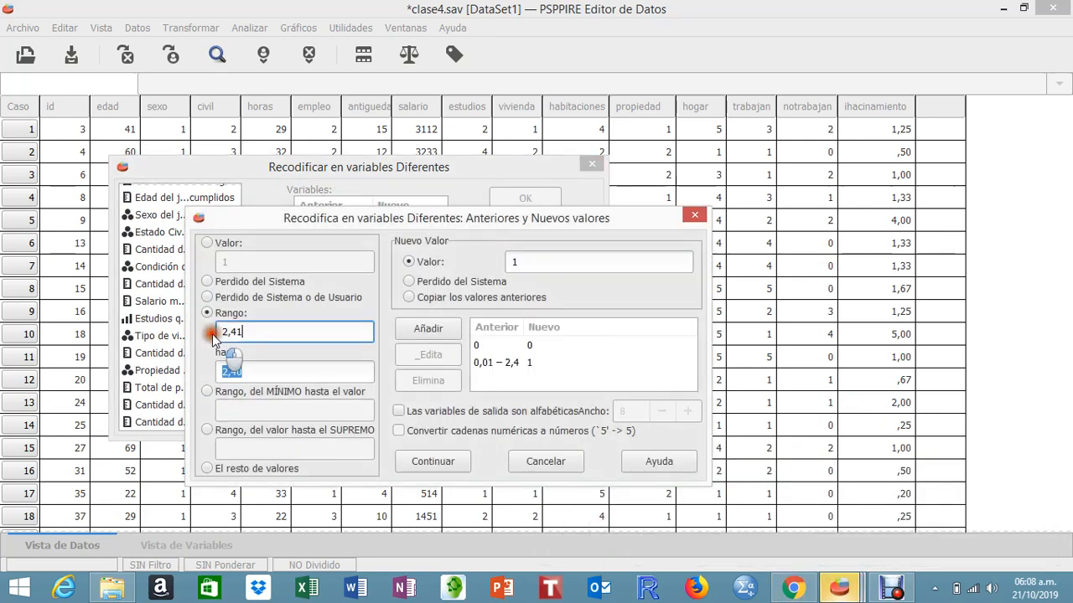
{"action": "double_click", "coordinate": [222, 333]}
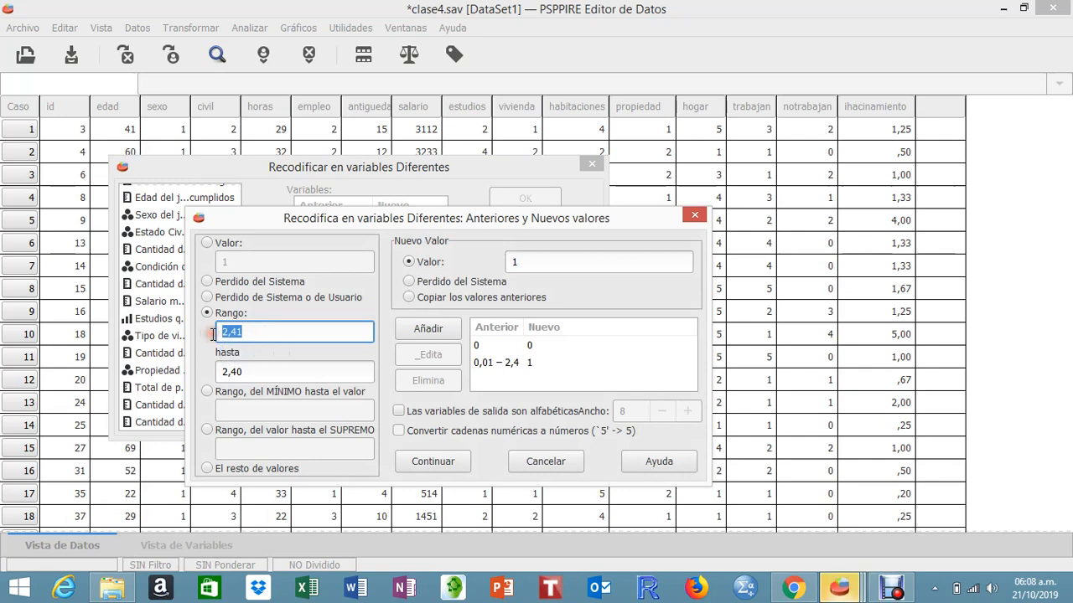
{"action": "type", "text": "2"}
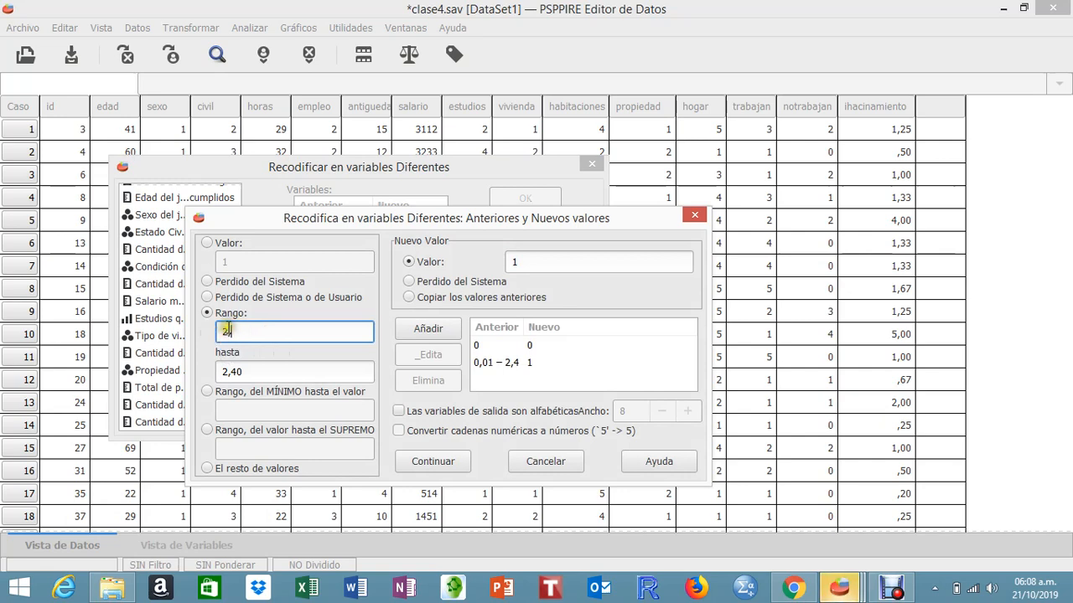
{"action": "type", "text": ",50"}
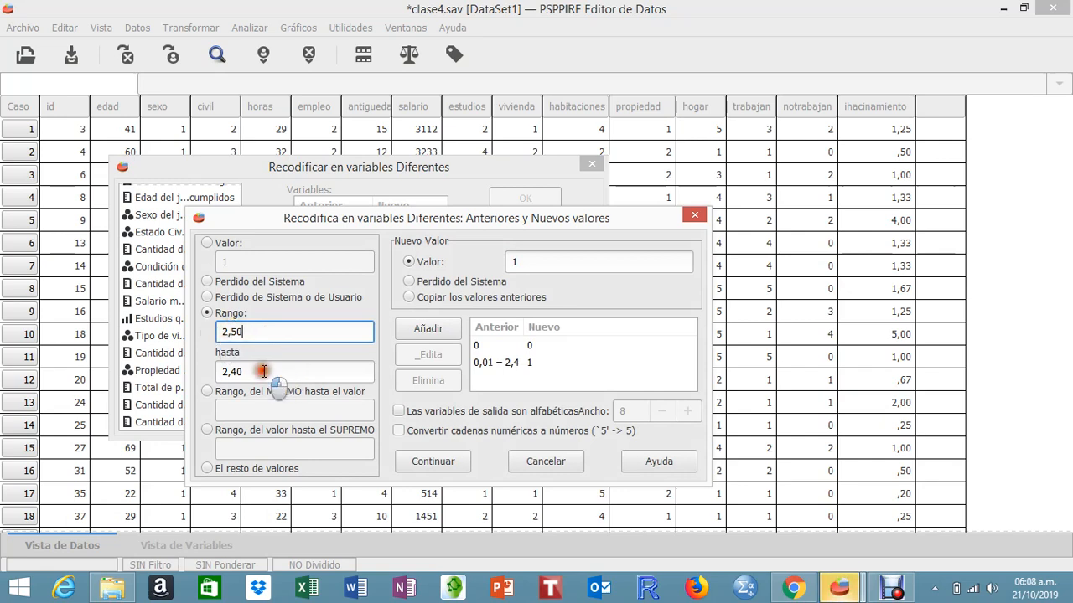
{"action": "left_click_drag", "start_coordinate": [261, 372], "coordinate": [211, 373]}
{"action": "type", "text": "5"}
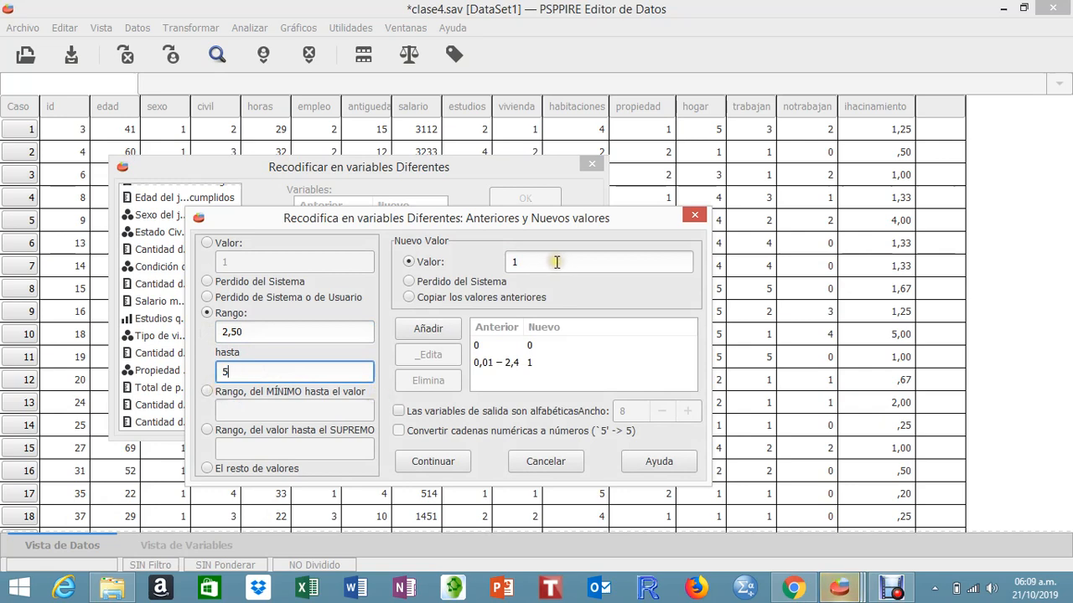
{"action": "left_click", "coordinate": [486, 267]}
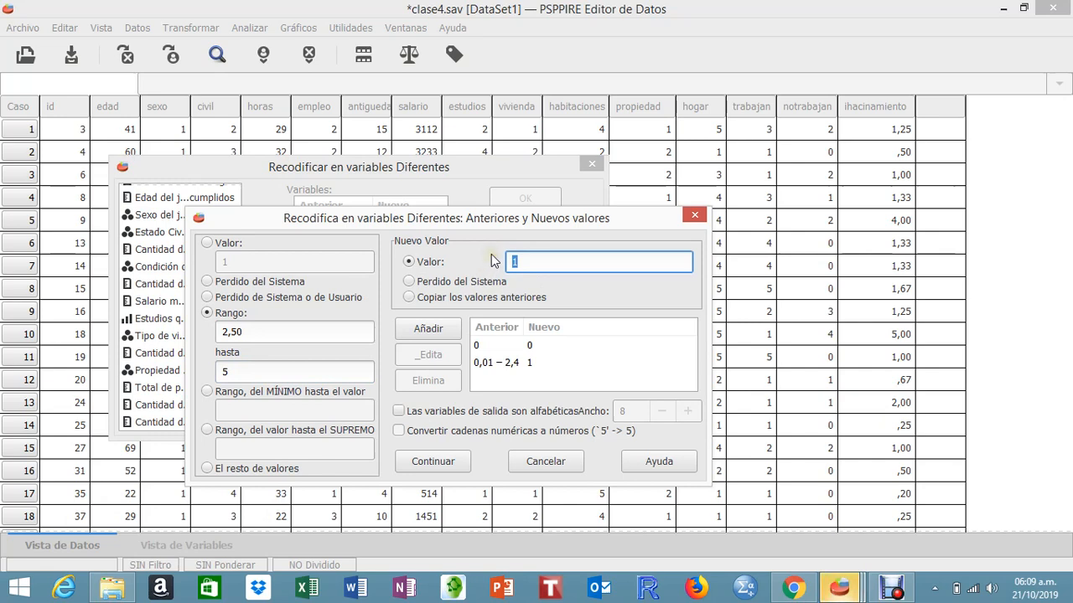
{"action": "type", "text": "2"}
{"action": "left_click", "coordinate": [437, 330]}
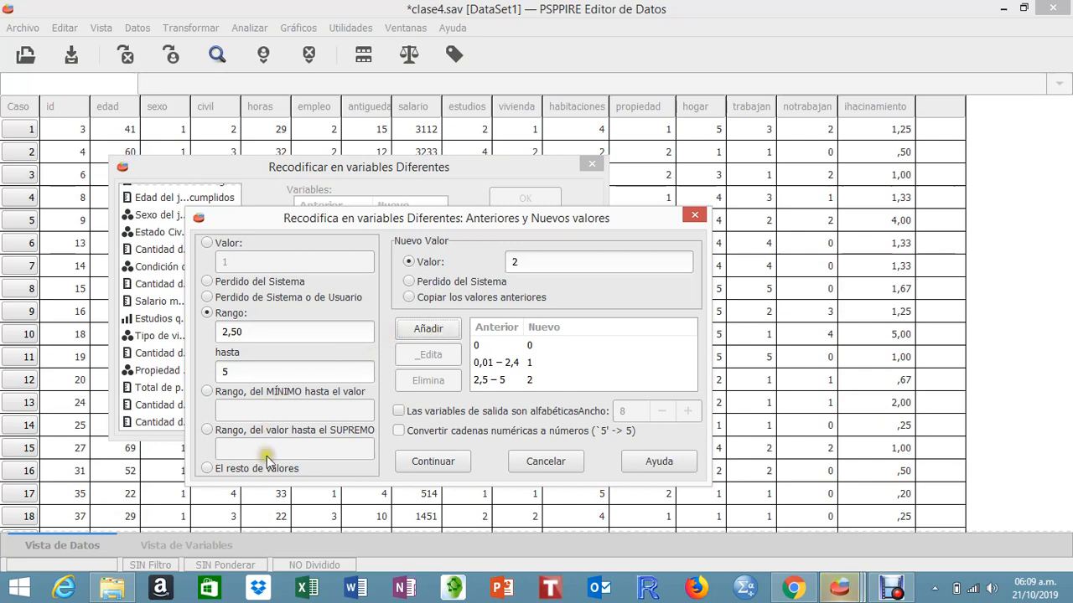
- Add a recode rule that maps all remaining values to the new value 3
{"action": "left_click", "coordinate": [210, 470]}
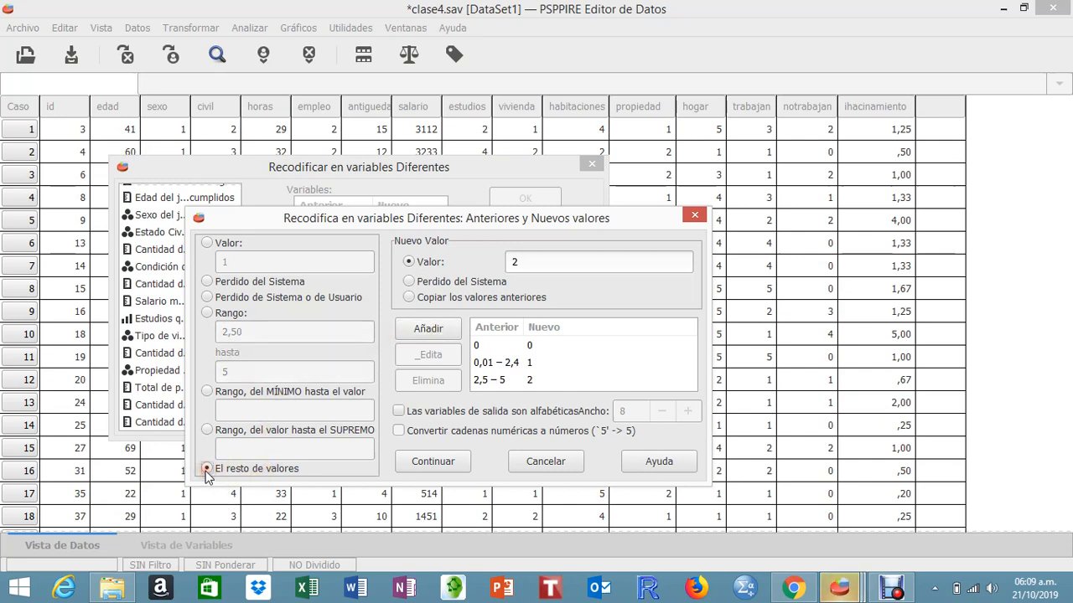
{"action": "left_click_drag", "start_coordinate": [536, 264], "coordinate": [503, 266]}
{"action": "type", "text": "3"}
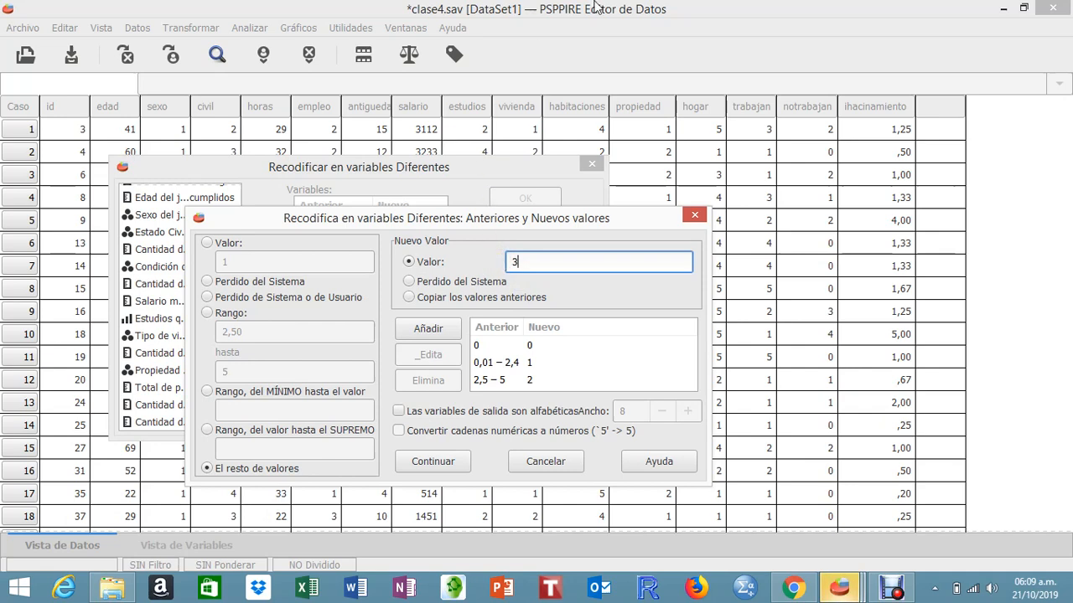
{"action": "left_click", "coordinate": [425, 470]}
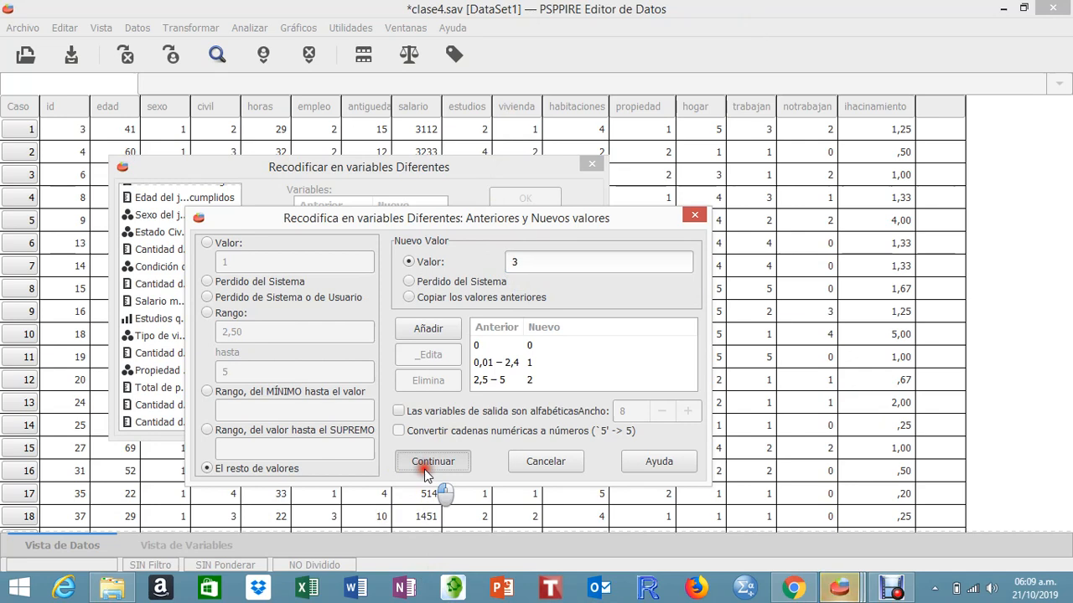
{"action": "left_click", "coordinate": [442, 331]}
- Review each recode rule in the list of old and new values, from the single value 0 to the ELSE rule
{"action": "scroll", "coordinate": [584, 356], "scroll_direction": "down", "scroll_amount": 1}
{"action": "scroll", "coordinate": [584, 358], "scroll_direction": "up", "scroll_amount": 1}
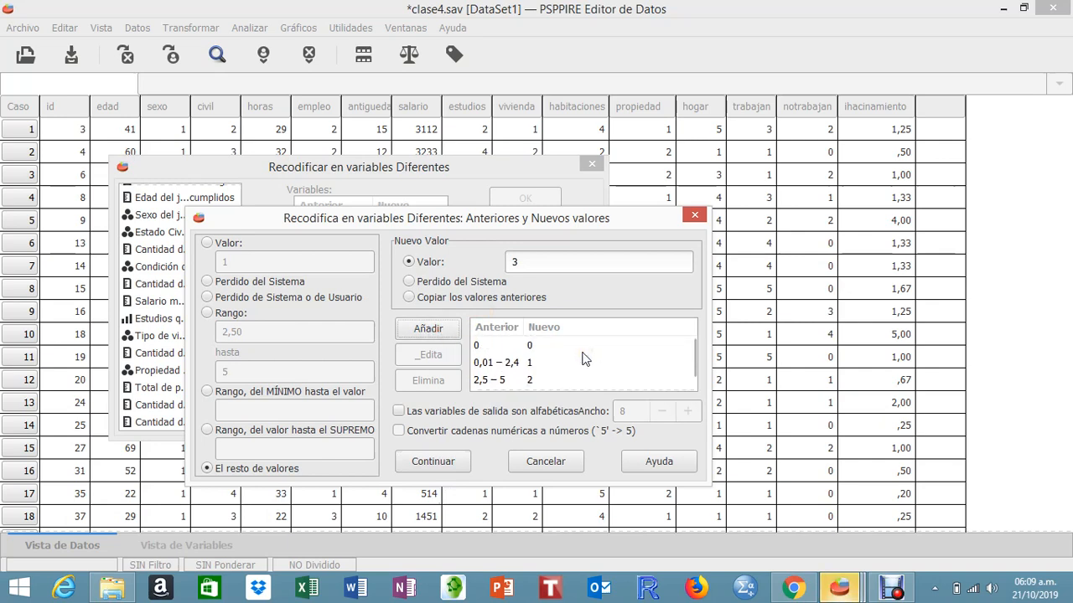
{"action": "left_click", "coordinate": [491, 346]}
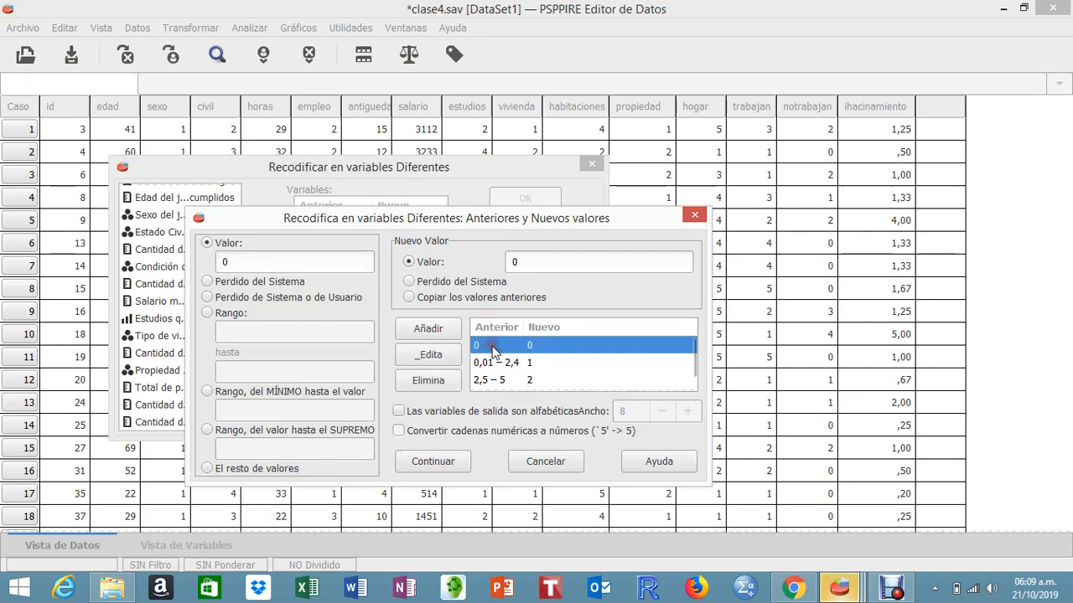
{"action": "left_click", "coordinate": [494, 351]}
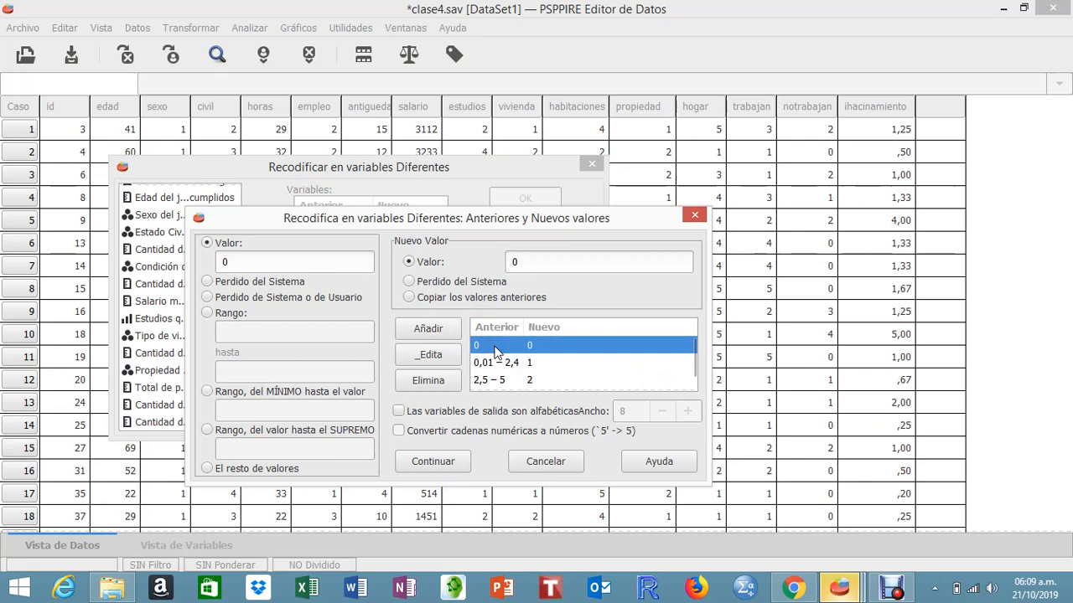
{"action": "left_click", "coordinate": [494, 351]}
{"action": "left_click", "coordinate": [542, 349]}
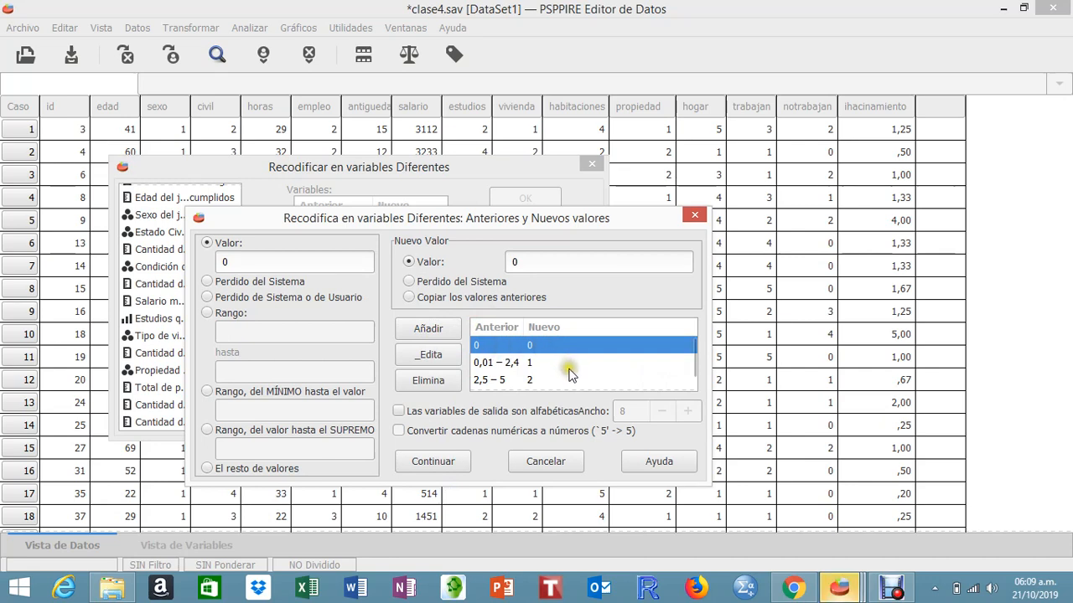
{"action": "left_click", "coordinate": [477, 363]}
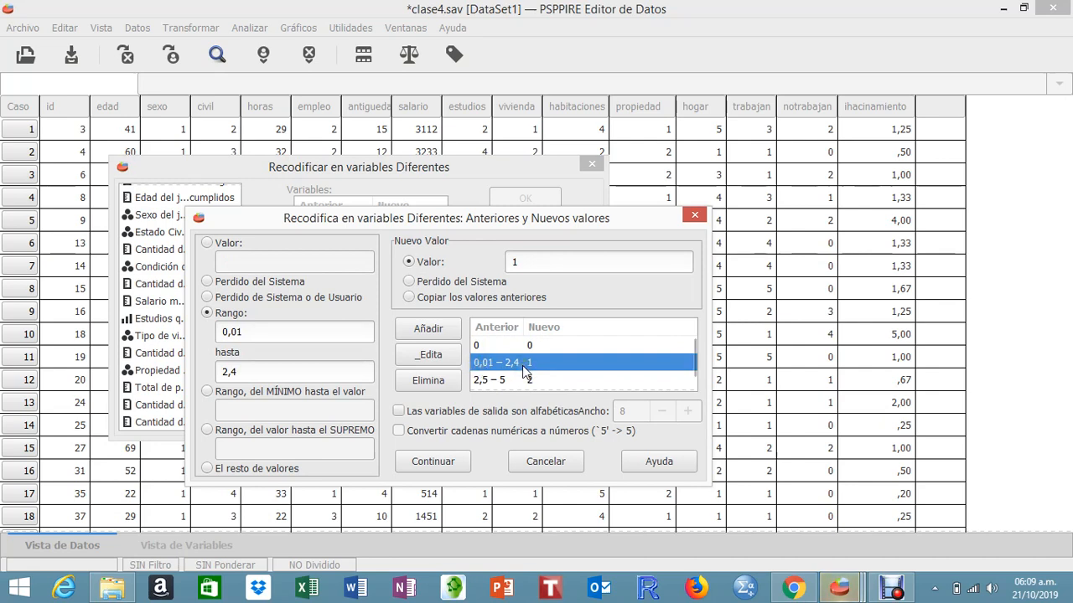
{"action": "left_click", "coordinate": [481, 380]}
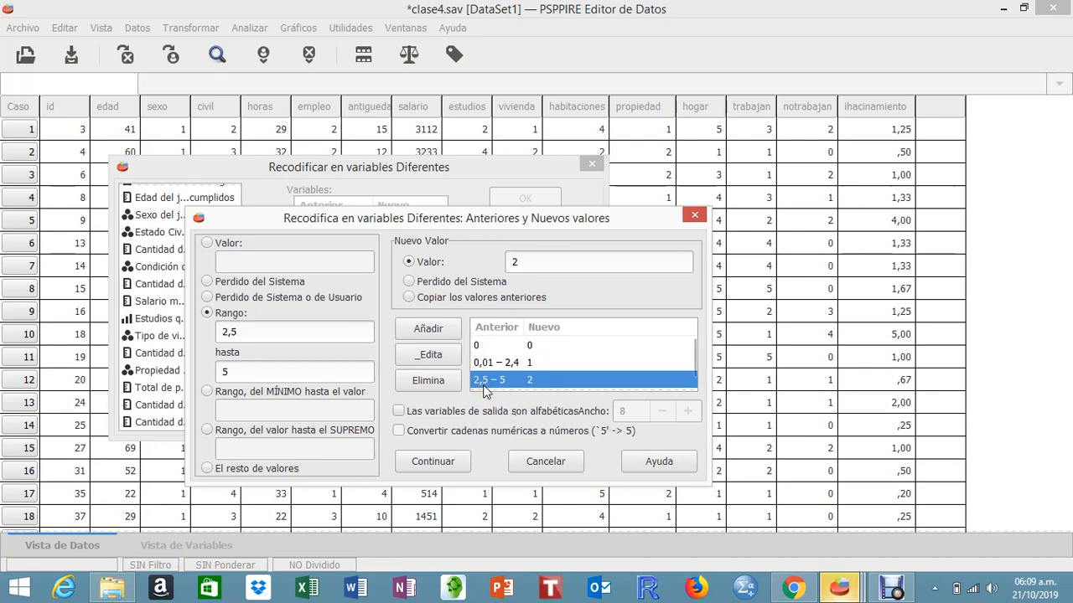
{"action": "scroll", "coordinate": [562, 382], "scroll_direction": "down", "scroll_amount": 1}
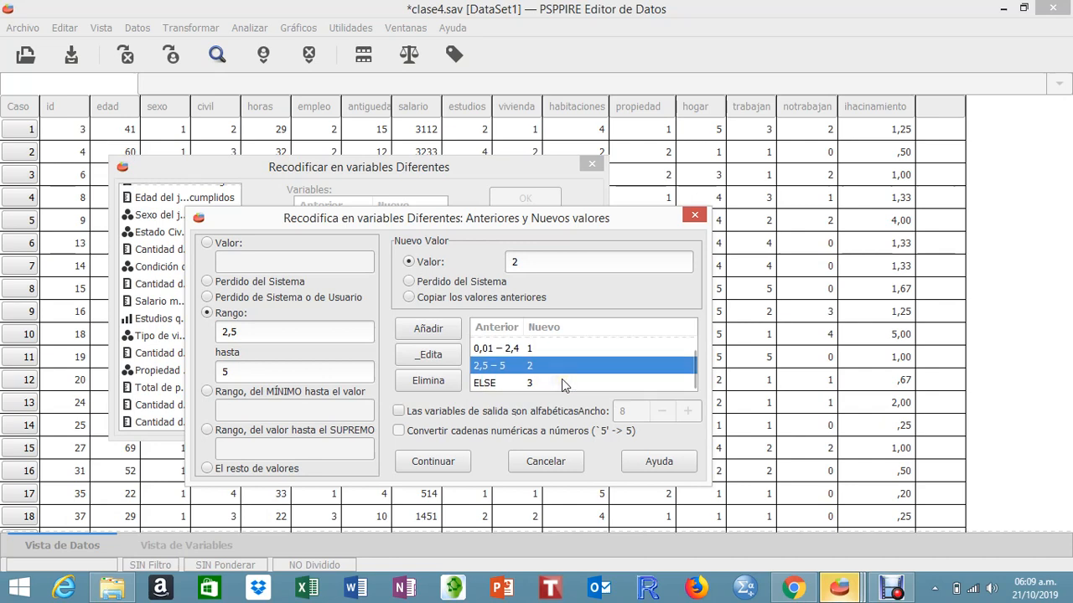
{"action": "left_click", "coordinate": [517, 385]}
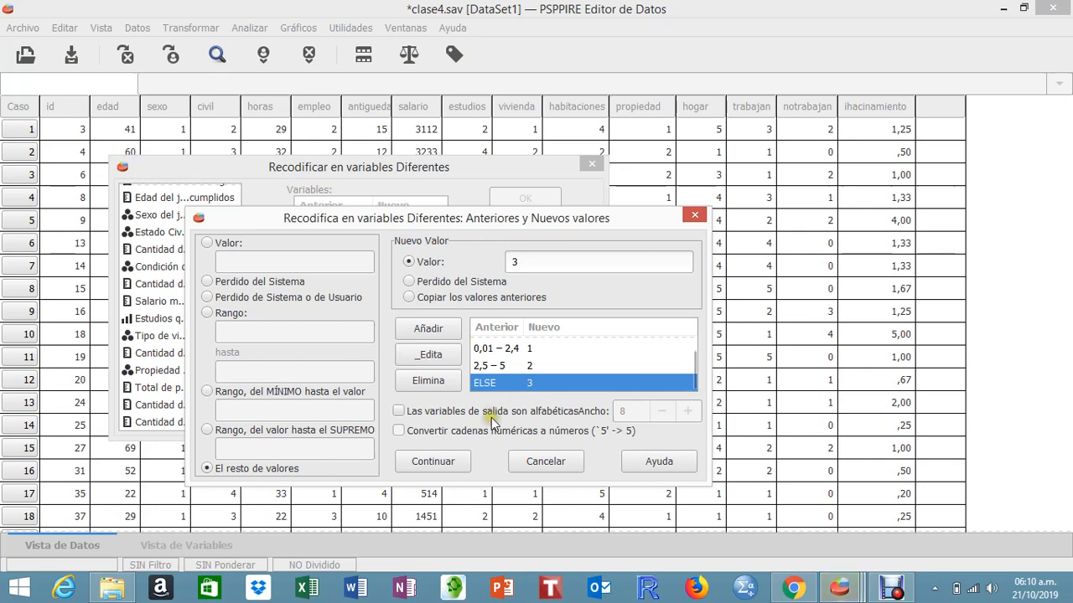
- Accept the old and new value rules and run the recode of ihacinamiento into chacinamiento
{"action": "left_click", "coordinate": [448, 460]}
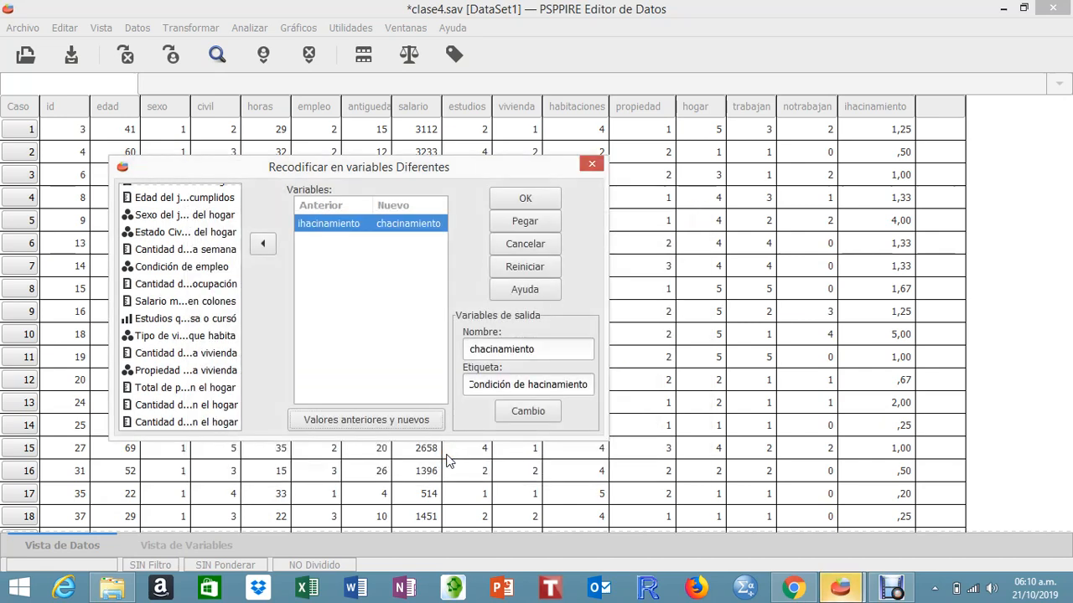
{"action": "left_click", "coordinate": [525, 200]}
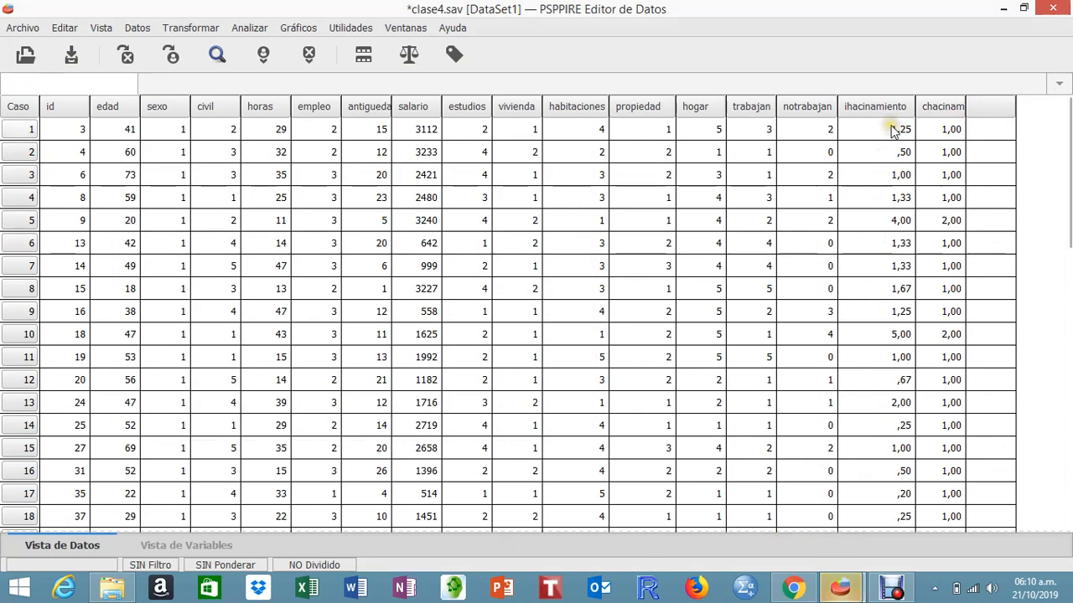
- Compare the recoded chacinamiento cases with the Índice de Hacinamiento limits in Chrome and return to the PSPP data editor
{"action": "left_click", "coordinate": [789, 590]}
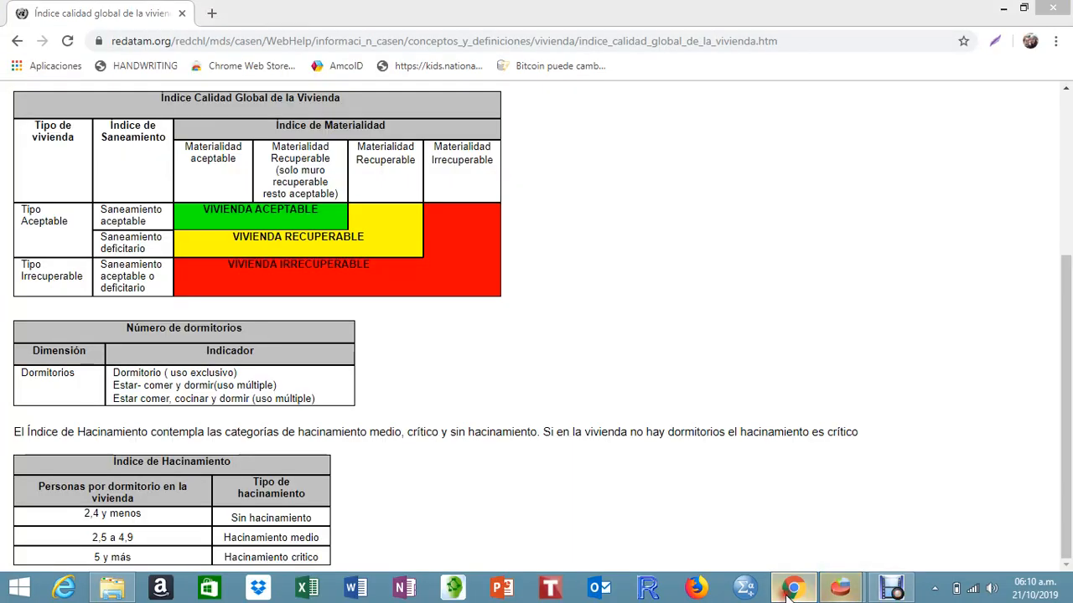
{"action": "left_click", "coordinate": [789, 589]}
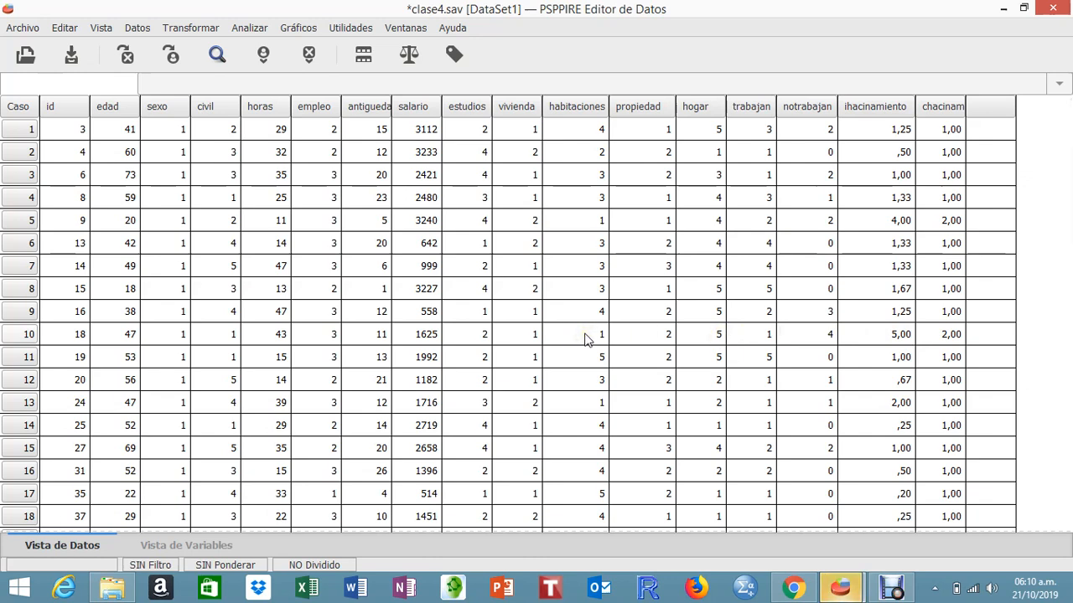
{"action": "left_click", "coordinate": [792, 588]}
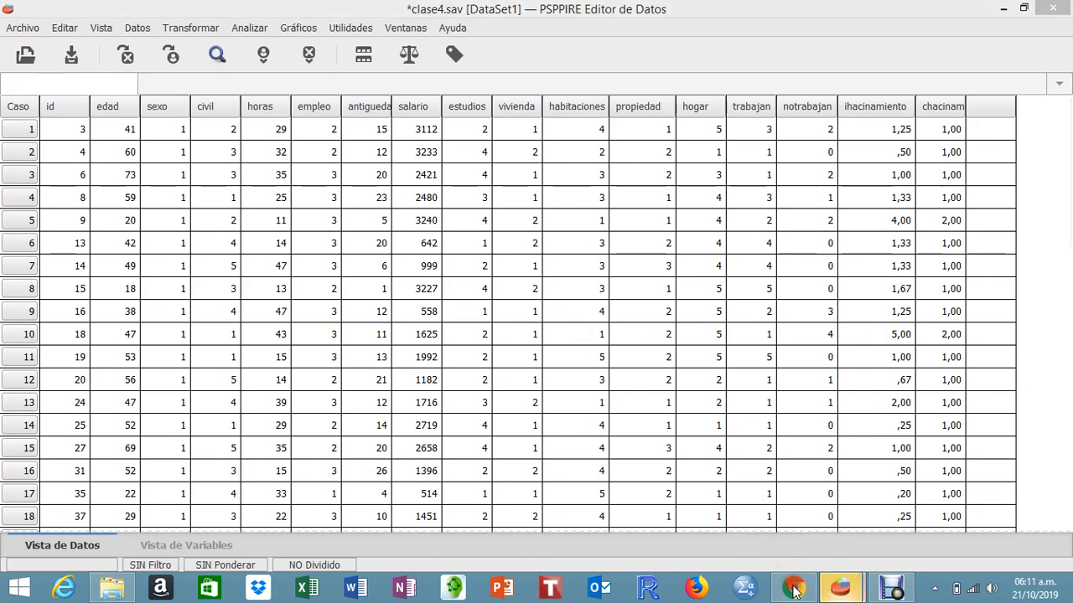
{"action": "left_click_drag", "start_coordinate": [829, 591], "coordinate": [778, 594]}
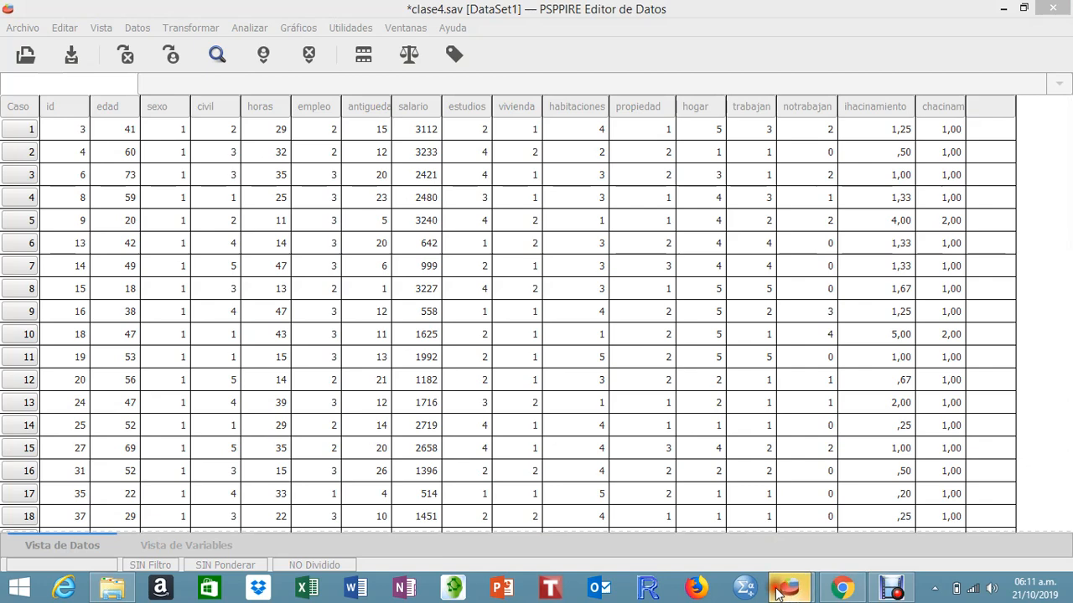
{"action": "left_click", "coordinate": [845, 590]}
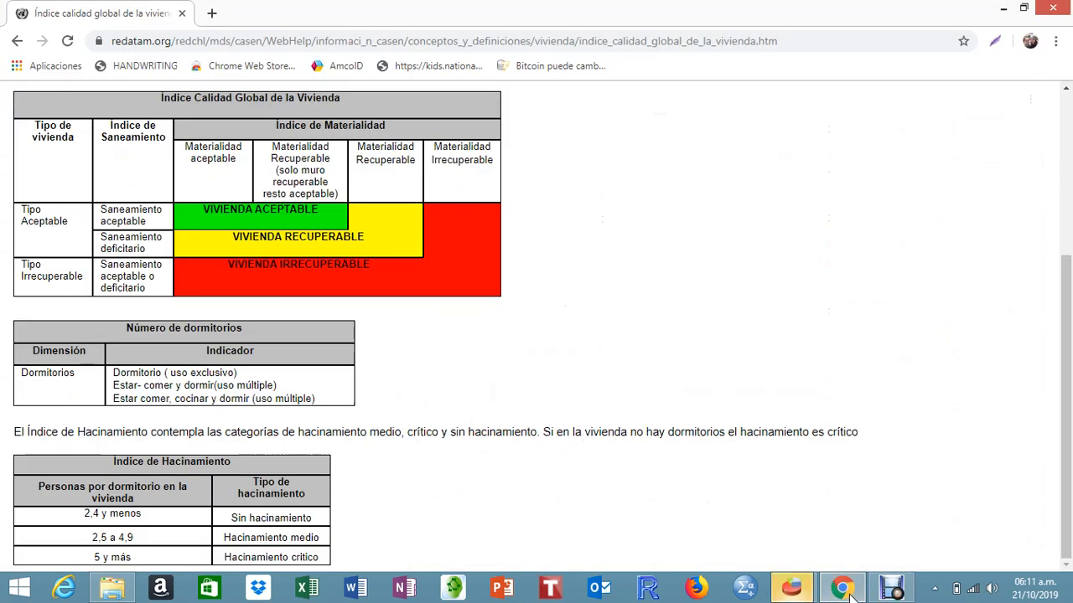
{"action": "left_click", "coordinate": [848, 593]}
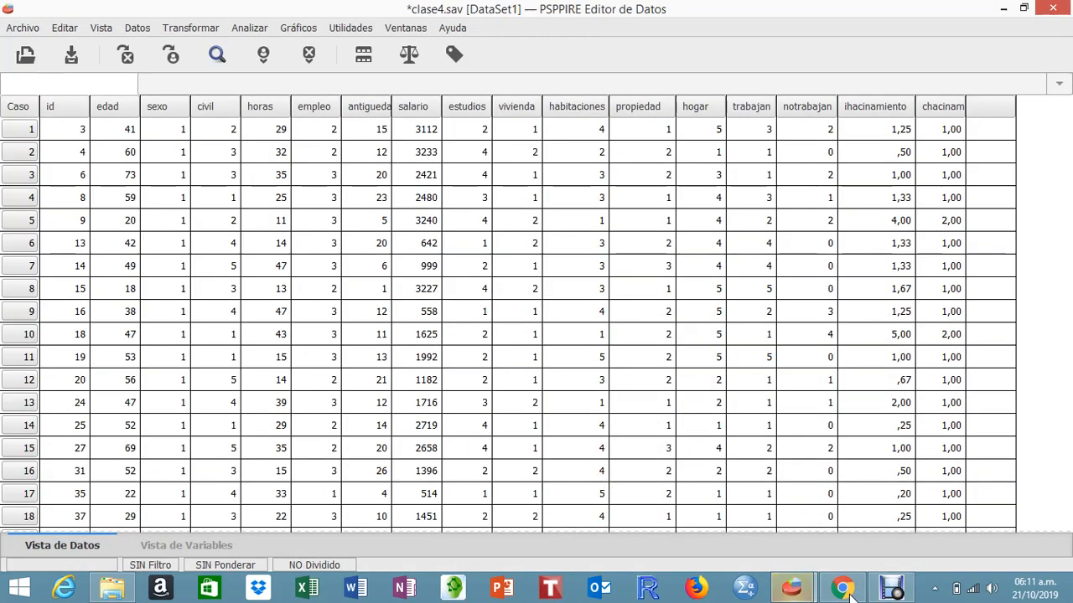
{"action": "left_click", "coordinate": [849, 593]}
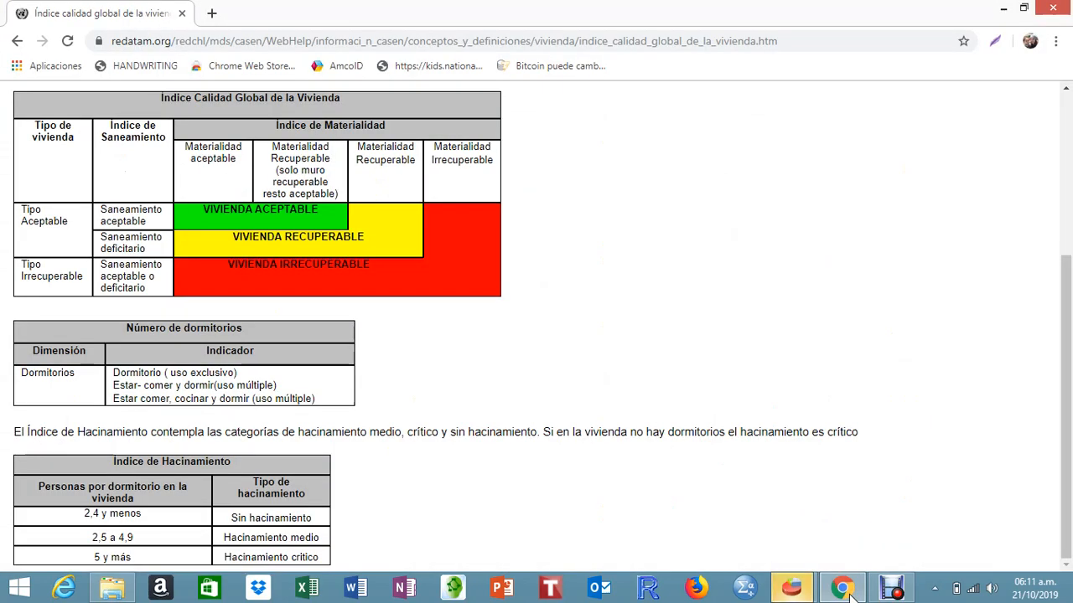
{"action": "left_click", "coordinate": [849, 593]}
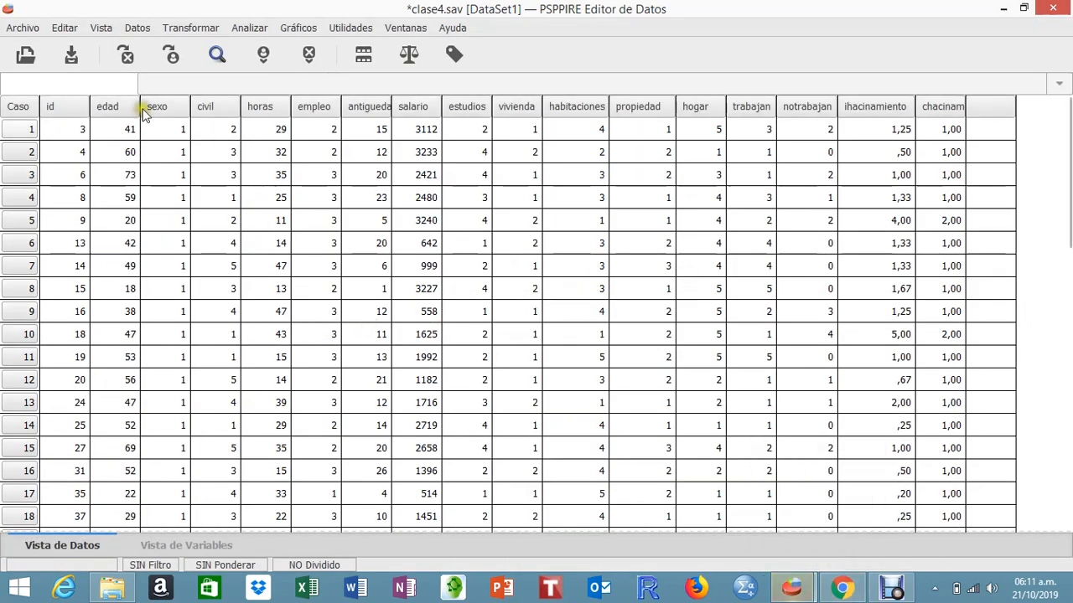
- Reopen the old and new value rules for recoding ihacinamiento into the different variable chacinamiento
{"action": "left_click", "coordinate": [207, 30]}
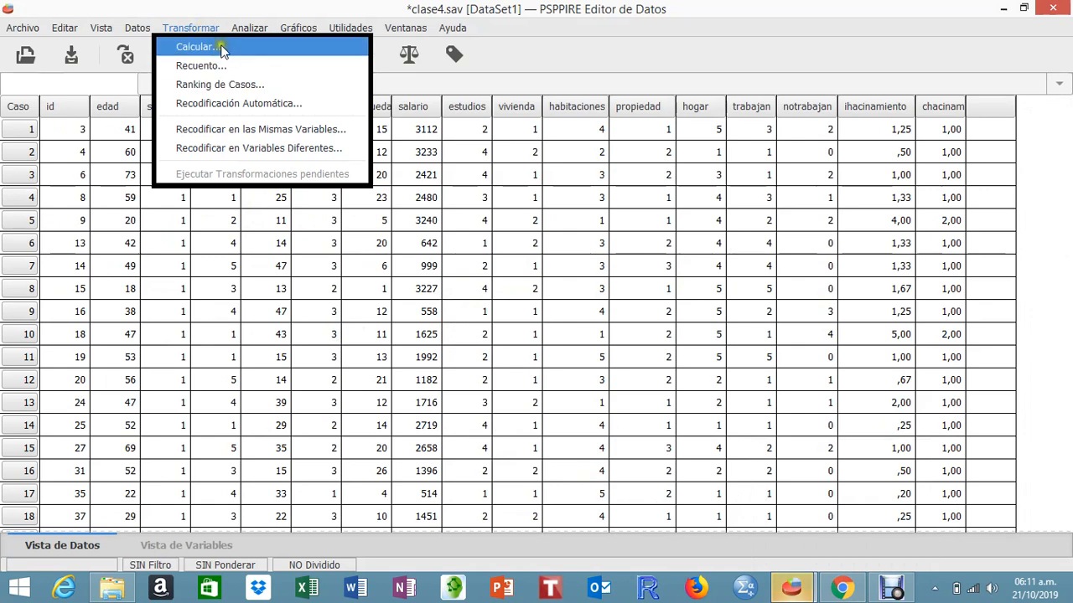
{"action": "left_click", "coordinate": [199, 47]}
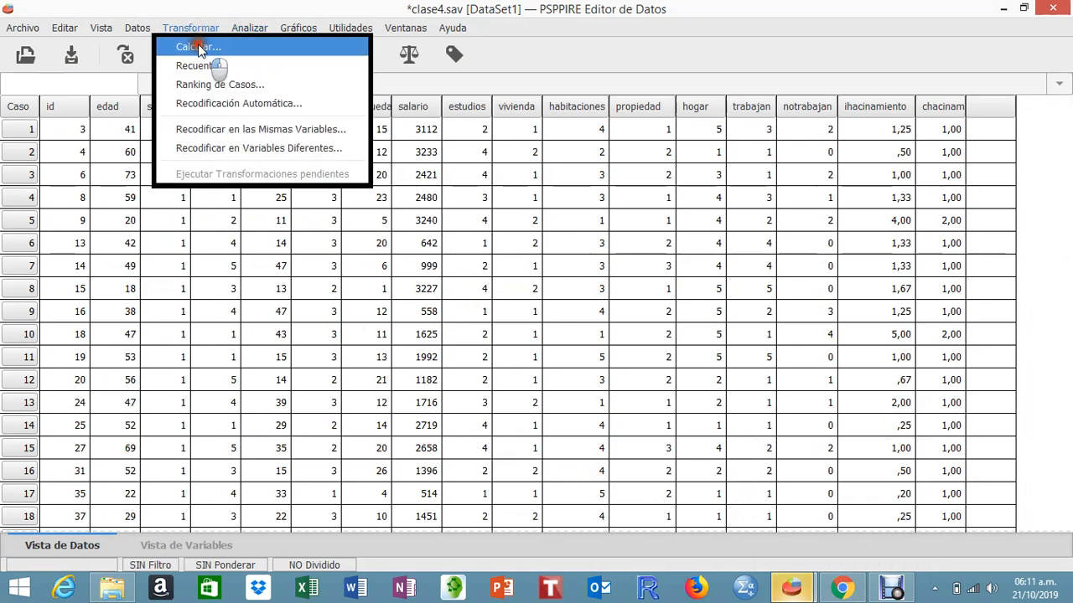
{"action": "left_click_drag", "start_coordinate": [199, 47], "coordinate": [249, 28]}
{"action": "left_click", "coordinate": [249, 28]}
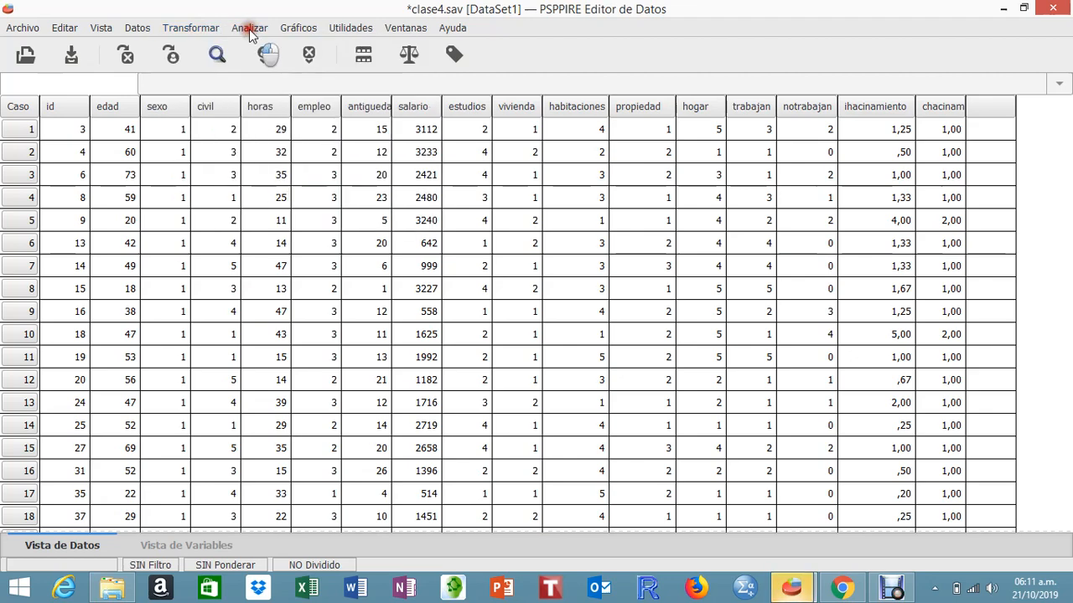
{"action": "mouse_move", "coordinate": [199, 30]}
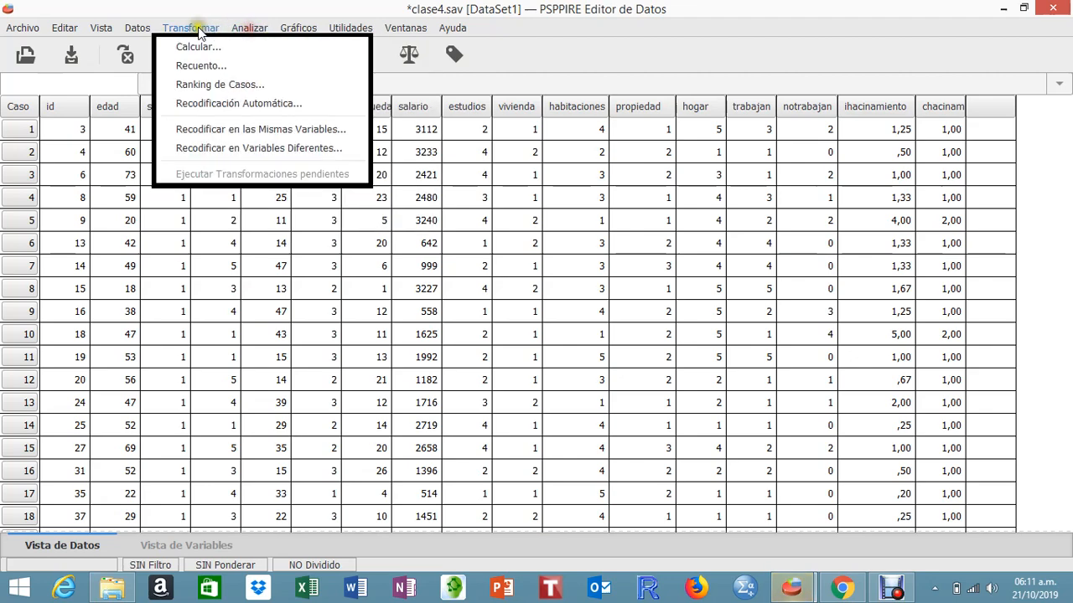
{"action": "left_click", "coordinate": [218, 149]}
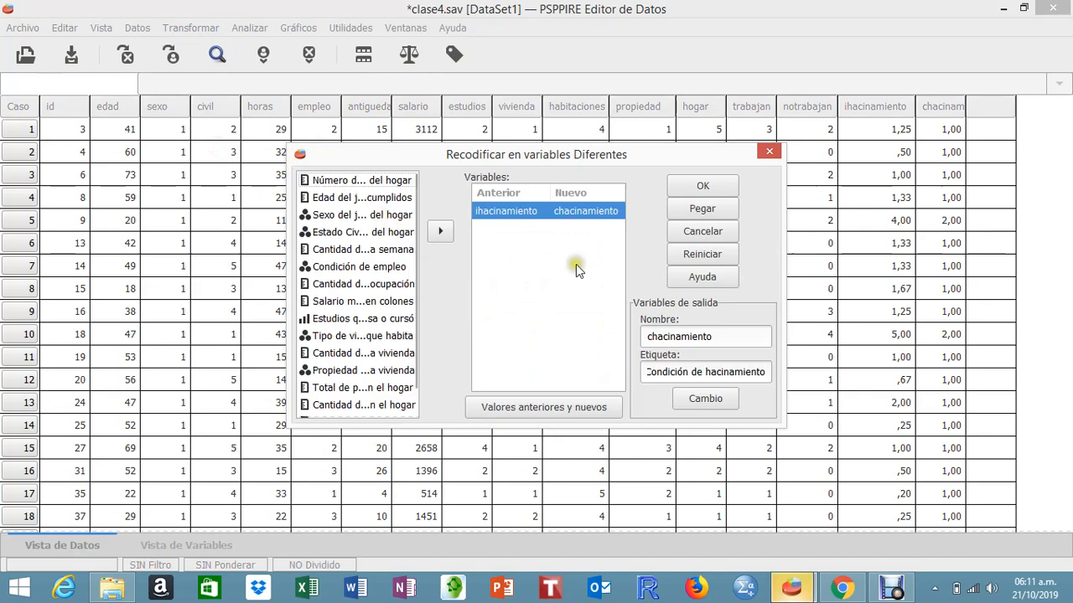
{"action": "left_click", "coordinate": [539, 407]}
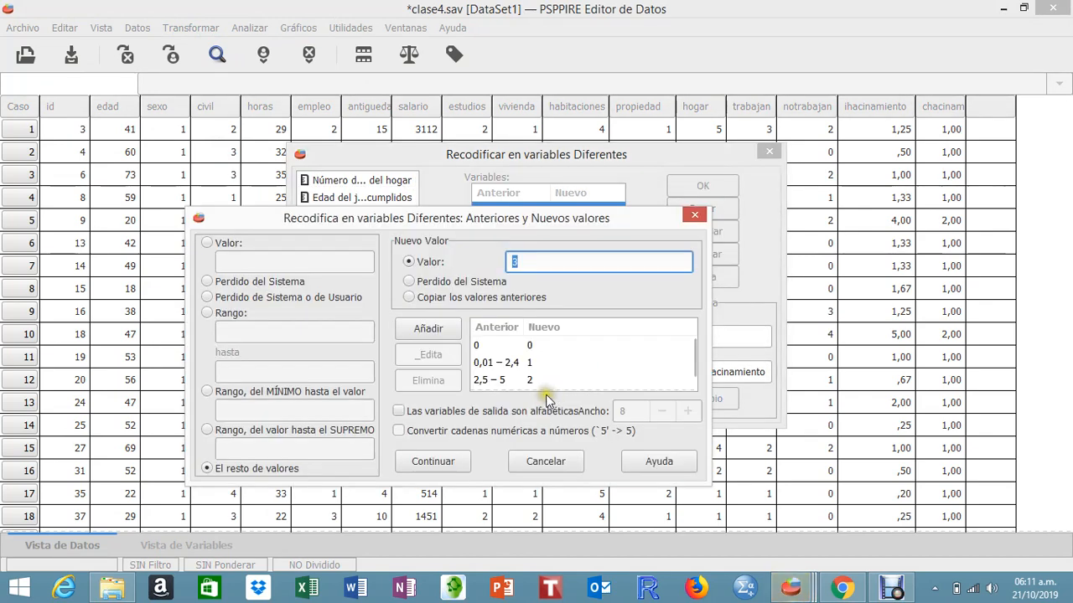
{"action": "key", "text": "Return"}
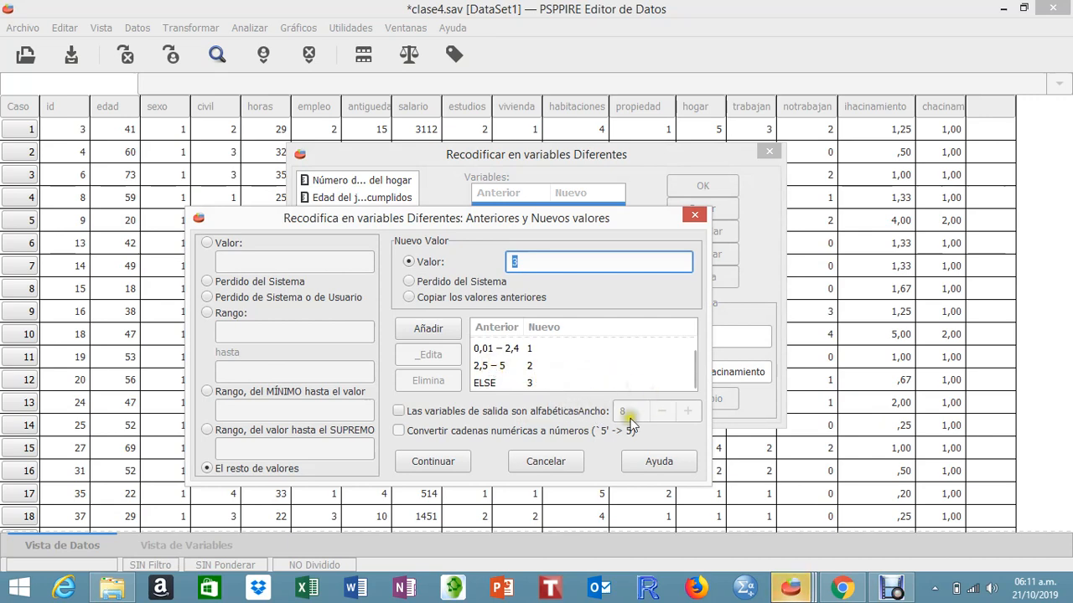
- Consult the Índice de Hacinamiento limits in Chrome, then change the upper limit of the recode range starting at 2,5 to 4,9 in PSPP
{"action": "left_click", "coordinate": [844, 589]}
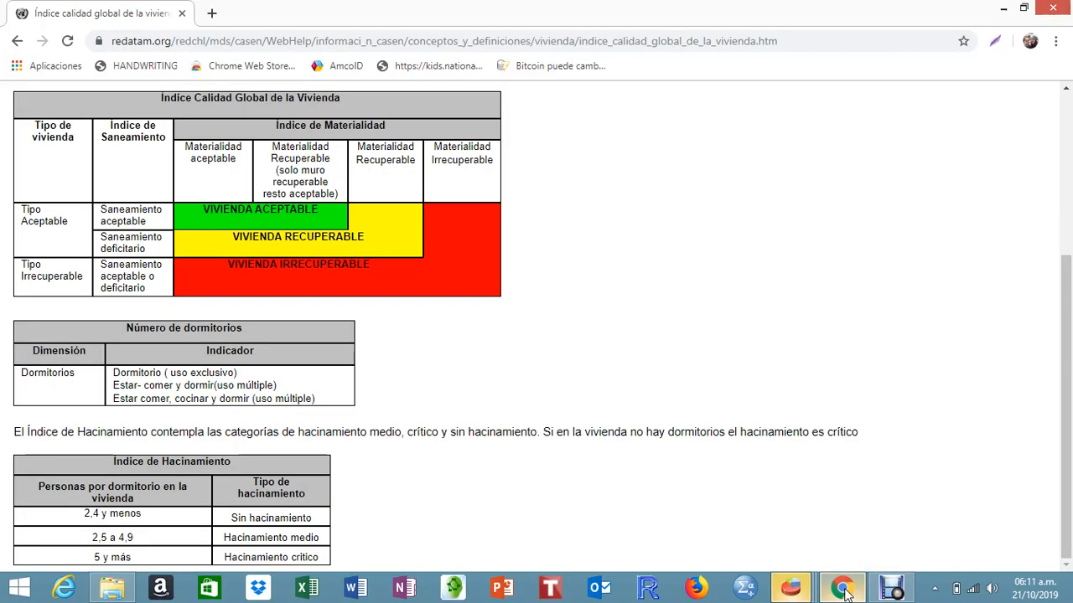
{"action": "left_click", "coordinate": [844, 589]}
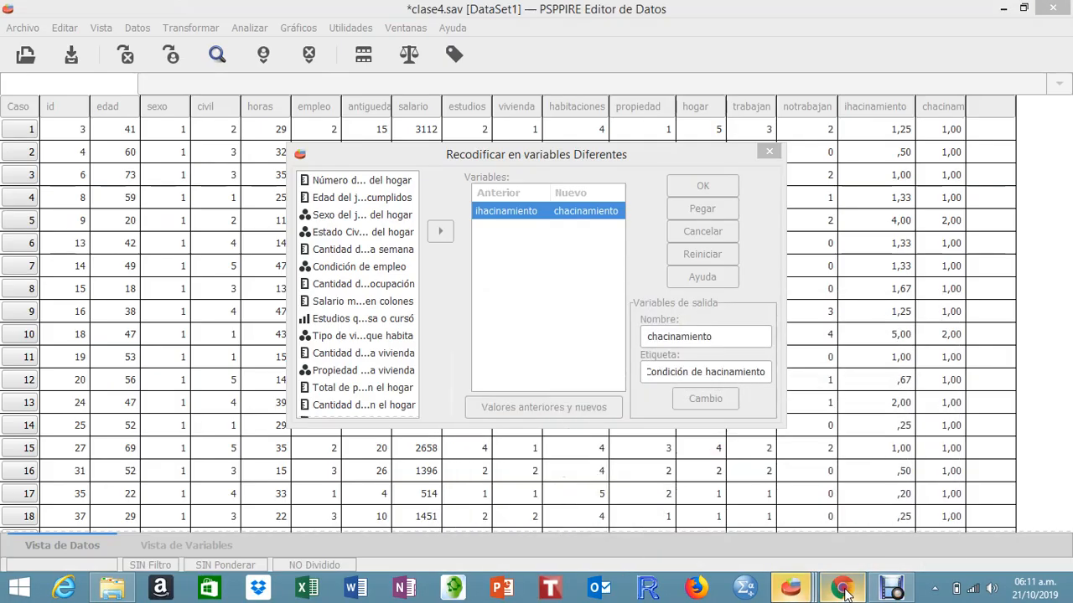
{"action": "left_click", "coordinate": [844, 589]}
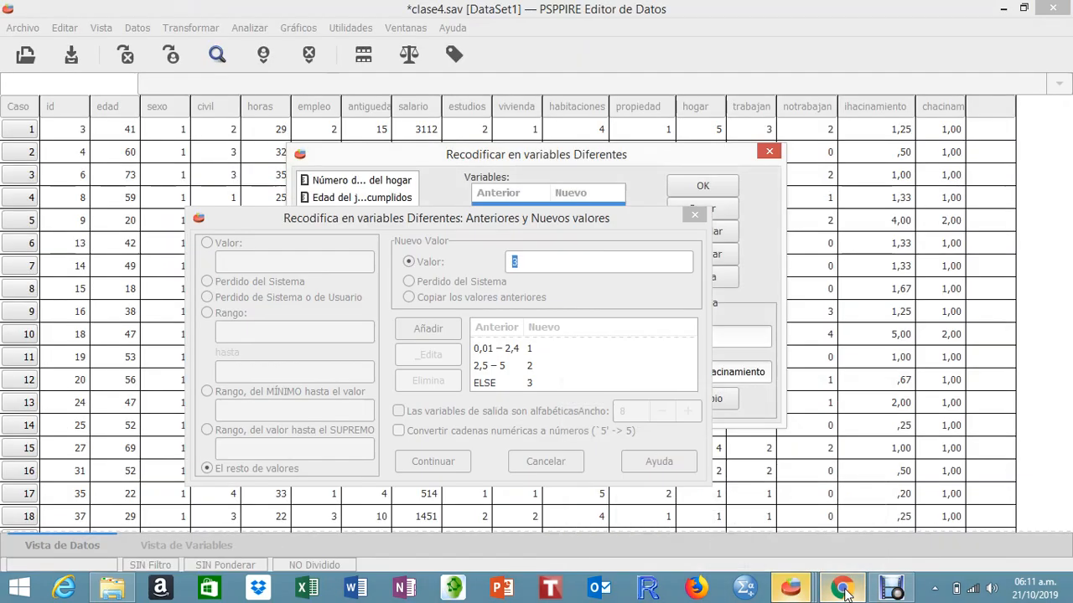
{"action": "left_click", "coordinate": [494, 367]}
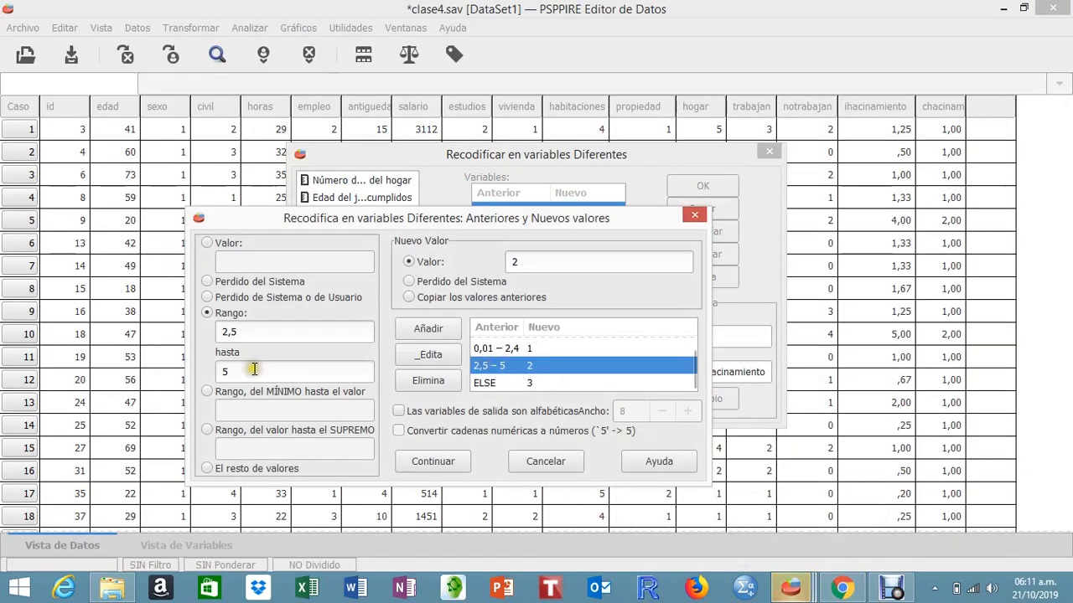
{"action": "double_click", "coordinate": [215, 373]}
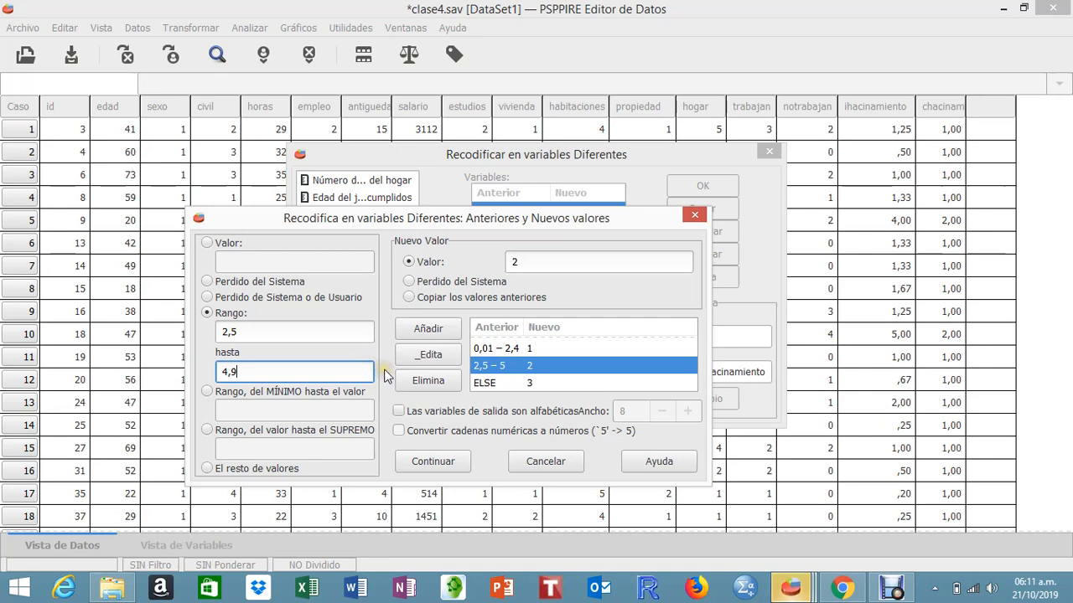
{"action": "left_click", "coordinate": [427, 356]}
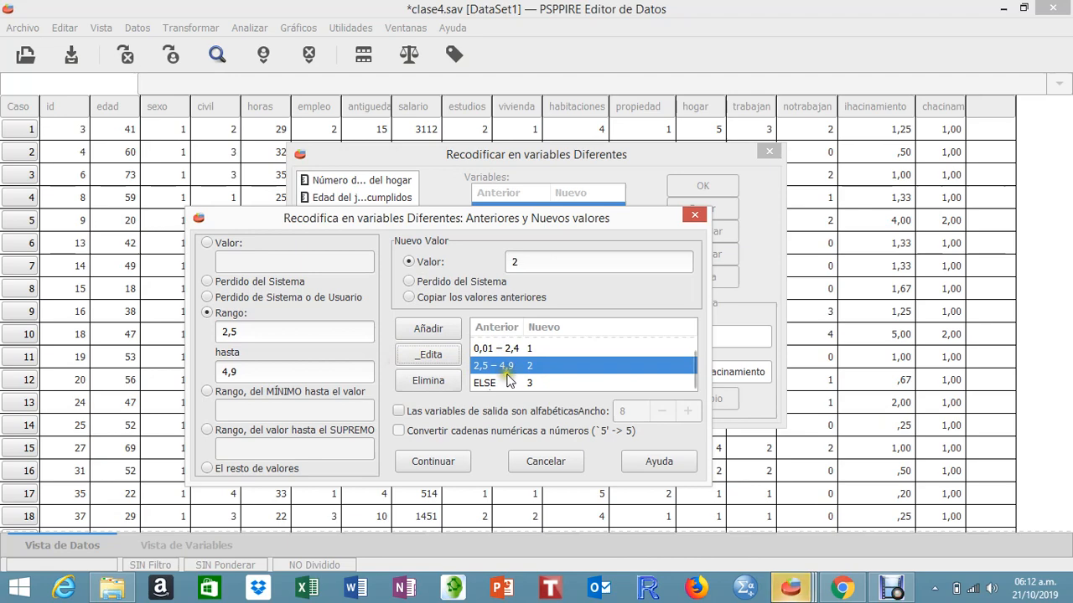
- Compare the revised recode rules with the Índice de Hacinamiento table in Chrome and return to the rules in PSPP
{"action": "left_click", "coordinate": [841, 589]}
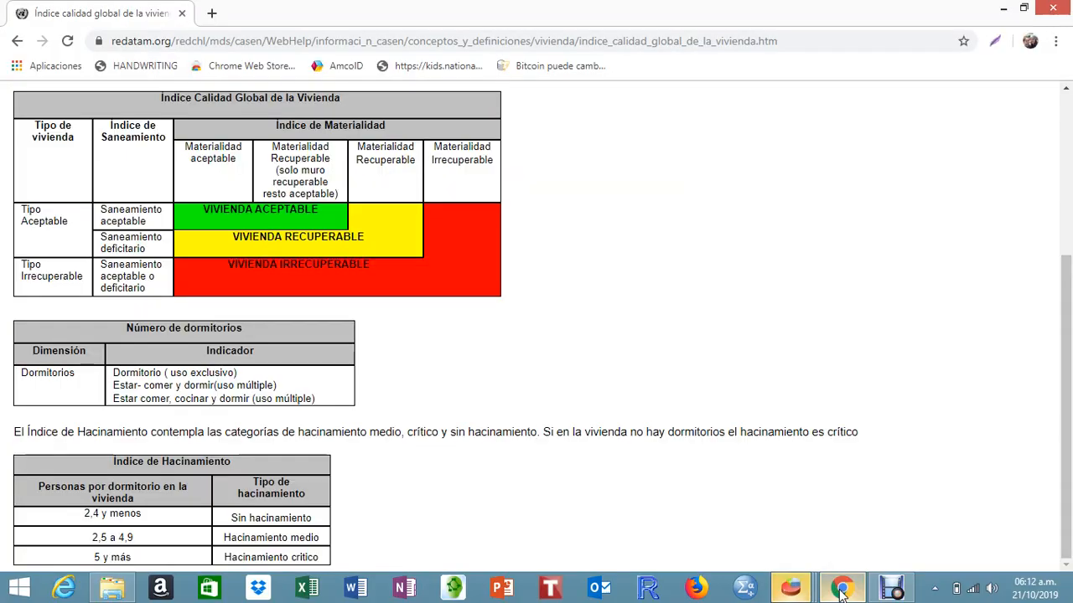
{"action": "left_click", "coordinate": [841, 589]}
{"action": "left_click", "coordinate": [841, 589]}
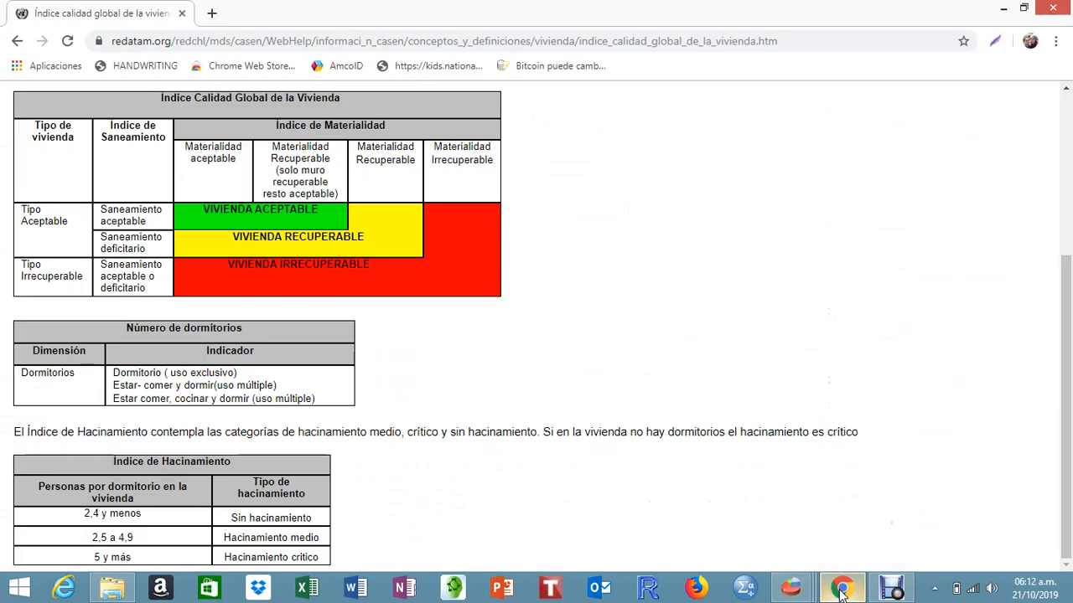
{"action": "left_click", "coordinate": [840, 590]}
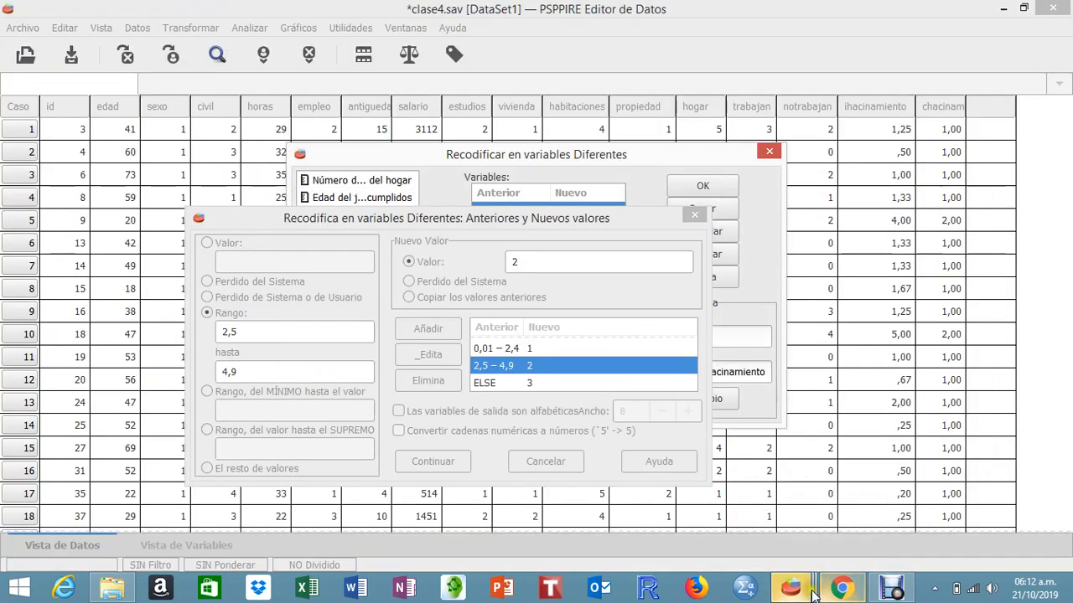
{"action": "left_click", "coordinate": [792, 590]}
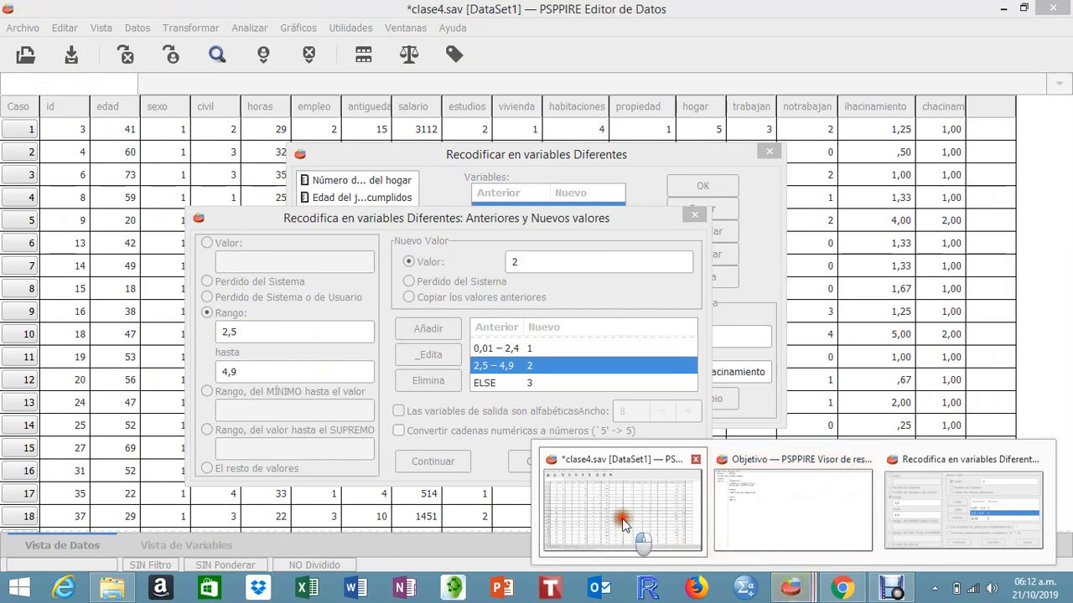
{"action": "left_click", "coordinate": [621, 507]}
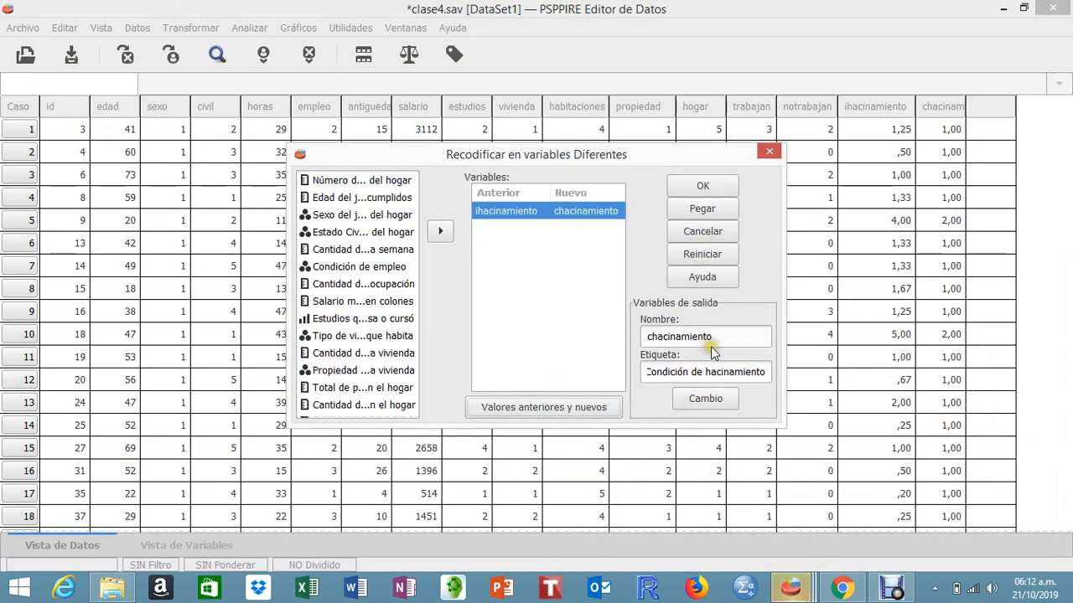
{"action": "left_click", "coordinate": [704, 186]}
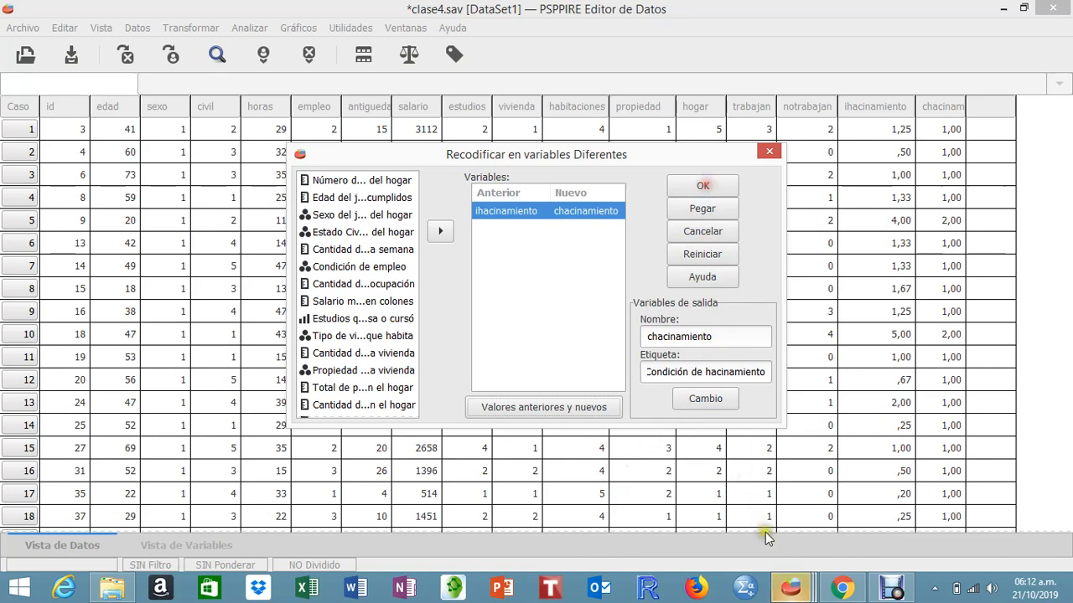
{"action": "mouse_move", "coordinate": [791, 587]}
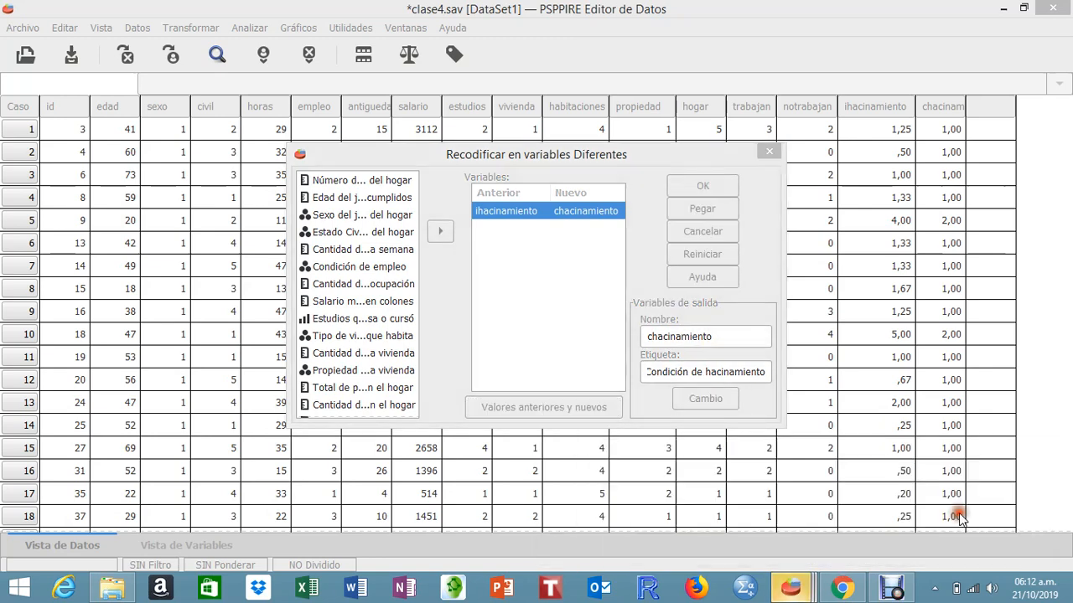
{"action": "left_click", "coordinate": [634, 520]}
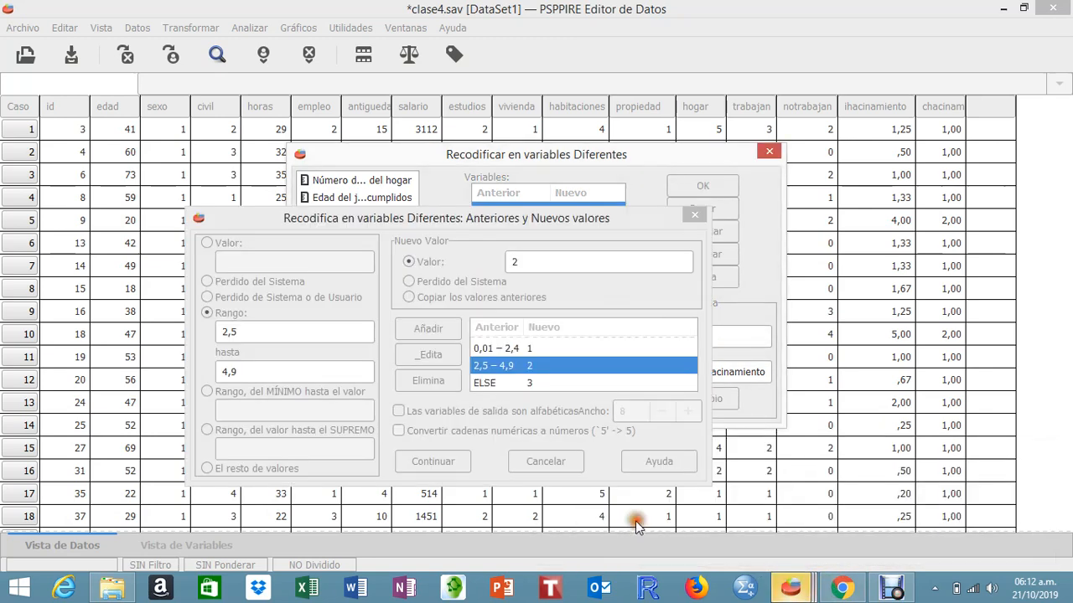
- Accept the revised rules, rerun the recode into chacinamiento, and check the recoded value of case 10
{"action": "left_click", "coordinate": [537, 372]}
{"action": "left_click", "coordinate": [539, 383]}
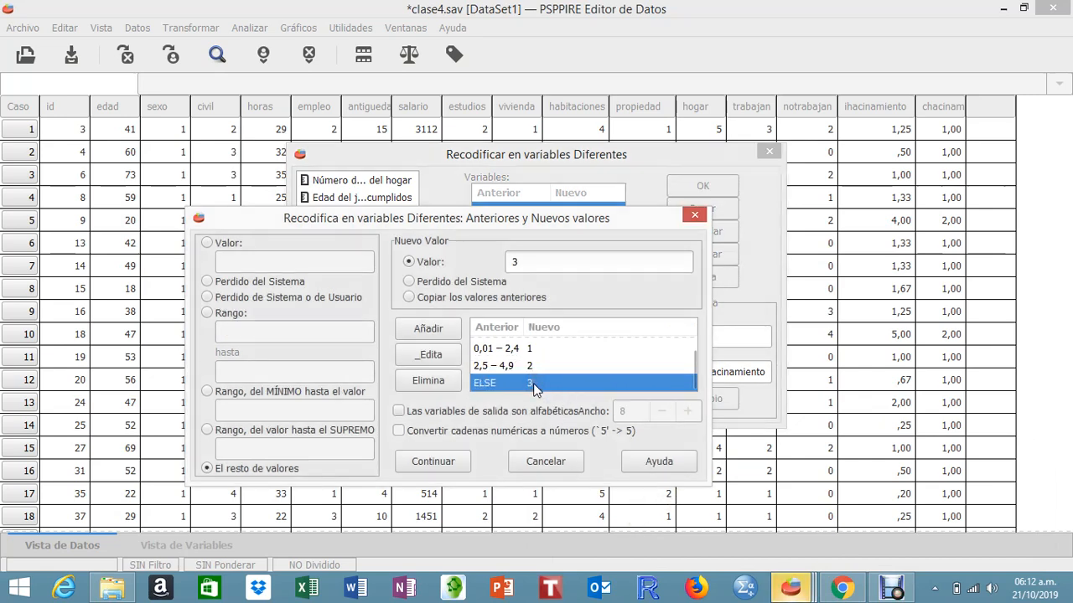
{"action": "left_click", "coordinate": [460, 462]}
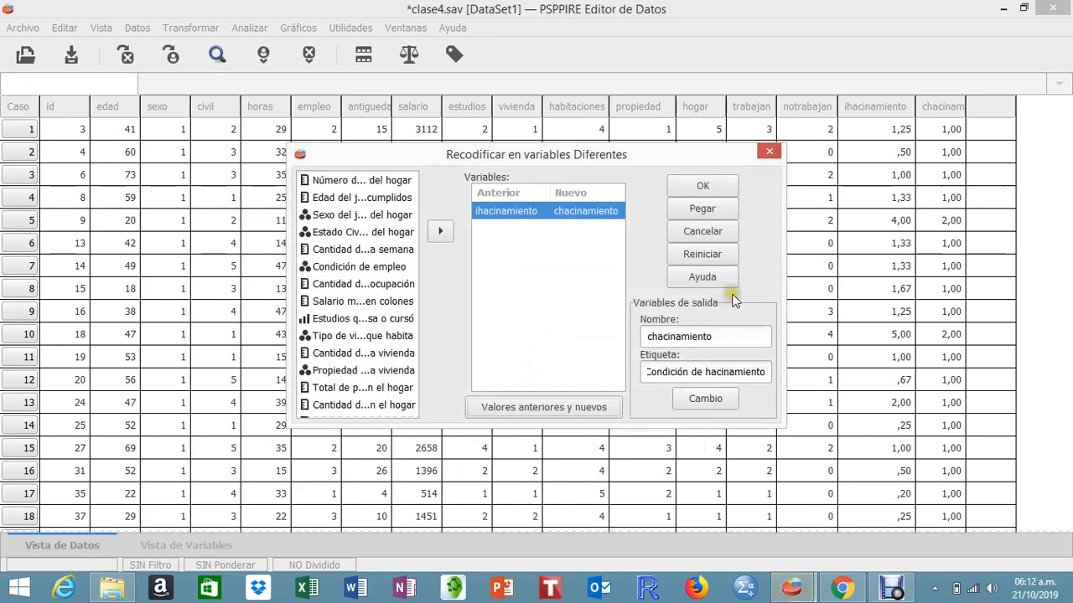
{"action": "left_click", "coordinate": [709, 189]}
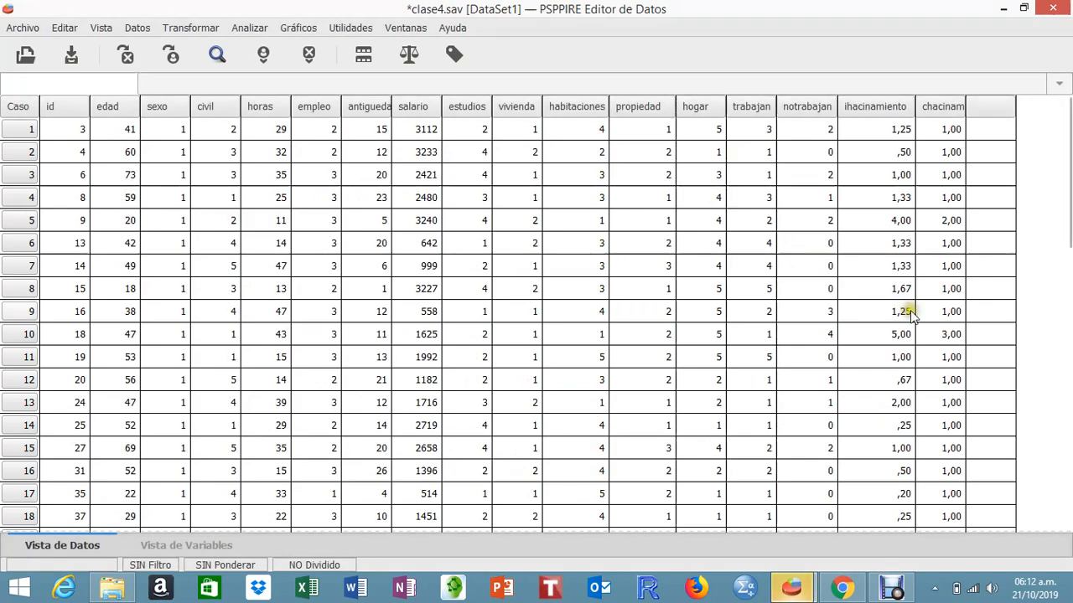
{"action": "left_click", "coordinate": [945, 339]}
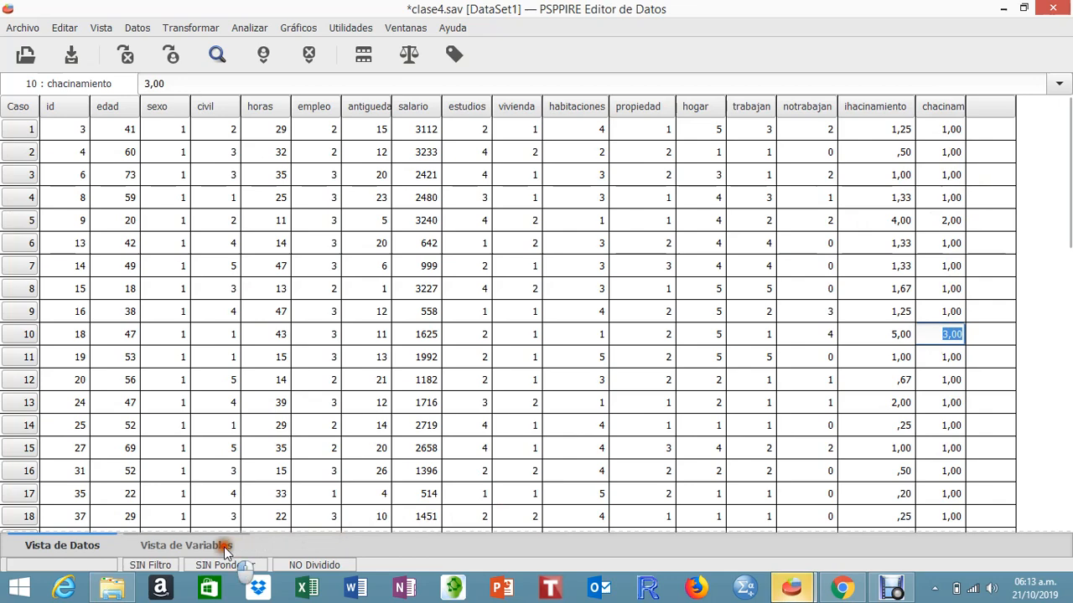
- Add the value label "Hacinamiento crítico" for value 0 of chacinamiento, consulting the category names in Chrome
{"action": "left_click", "coordinate": [186, 546]}
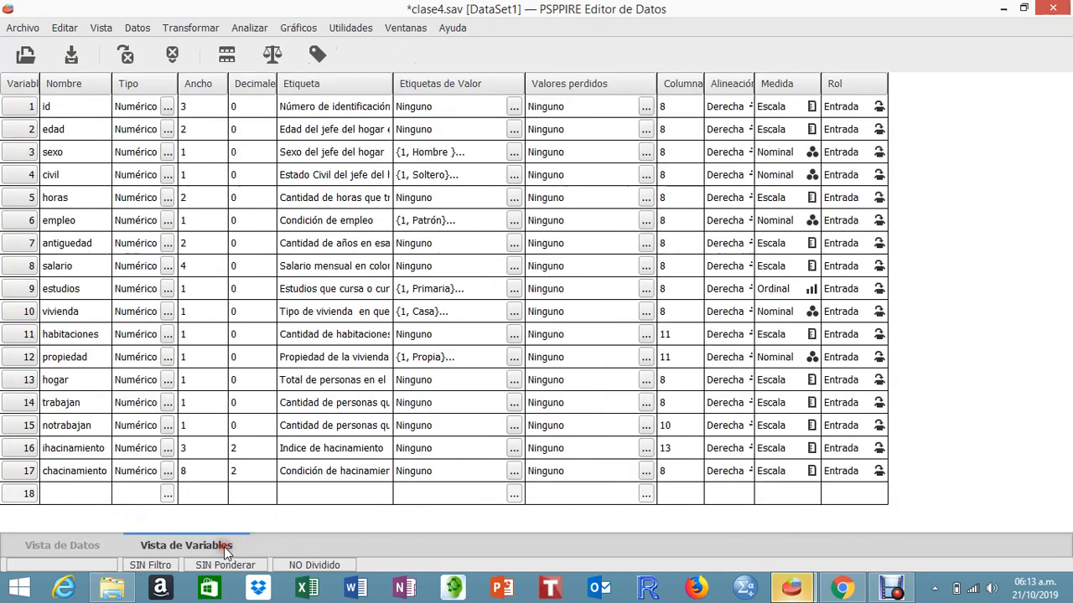
{"action": "left_click", "coordinate": [514, 471]}
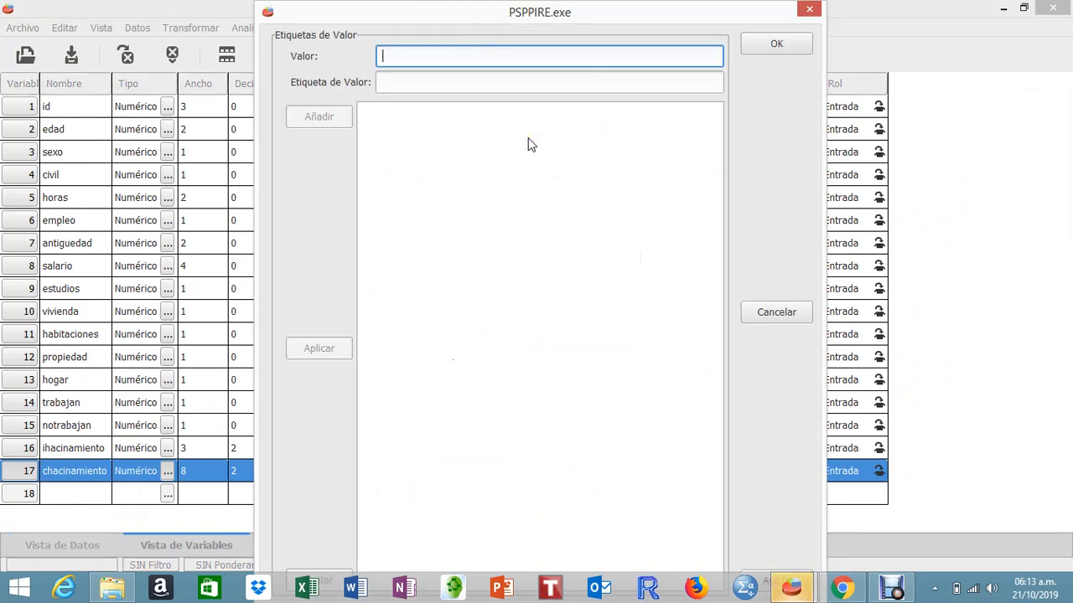
{"action": "type", "text": "0"}
{"action": "left_click", "coordinate": [455, 81]}
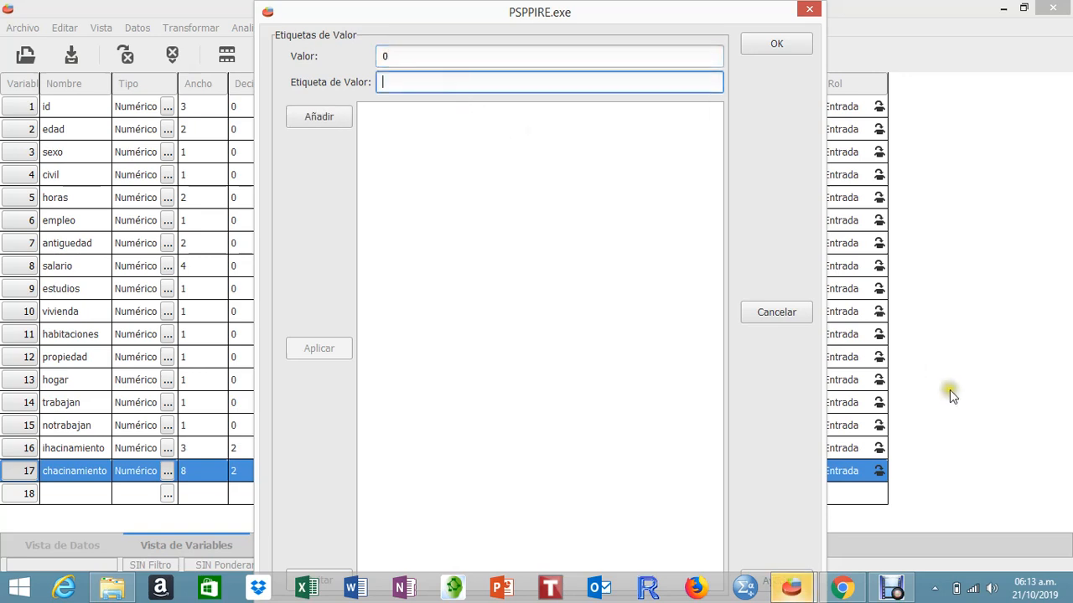
{"action": "left_click", "coordinate": [842, 589]}
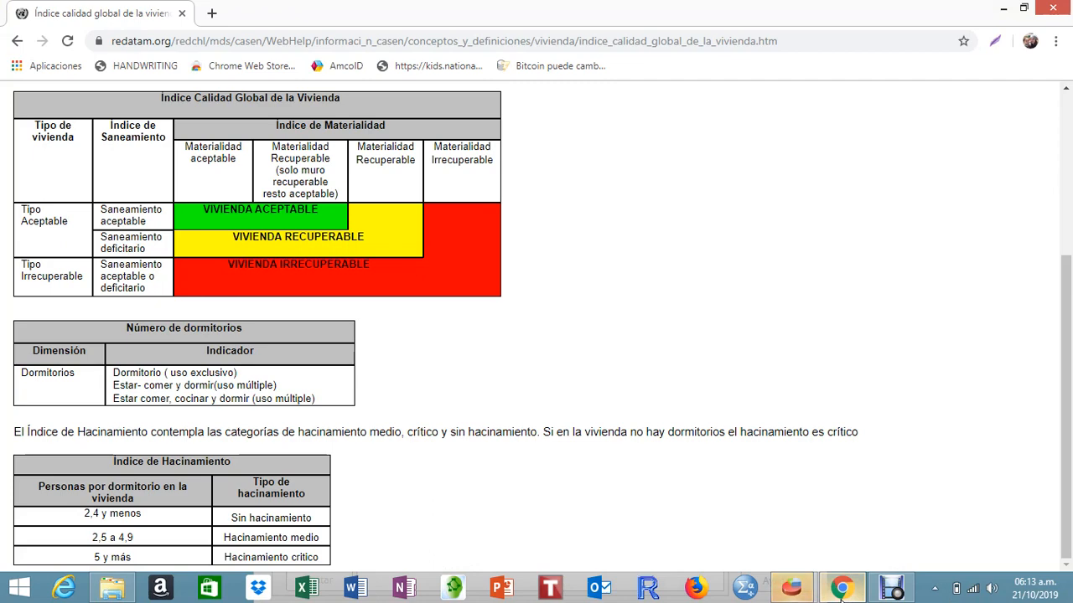
{"action": "left_click", "coordinate": [842, 589]}
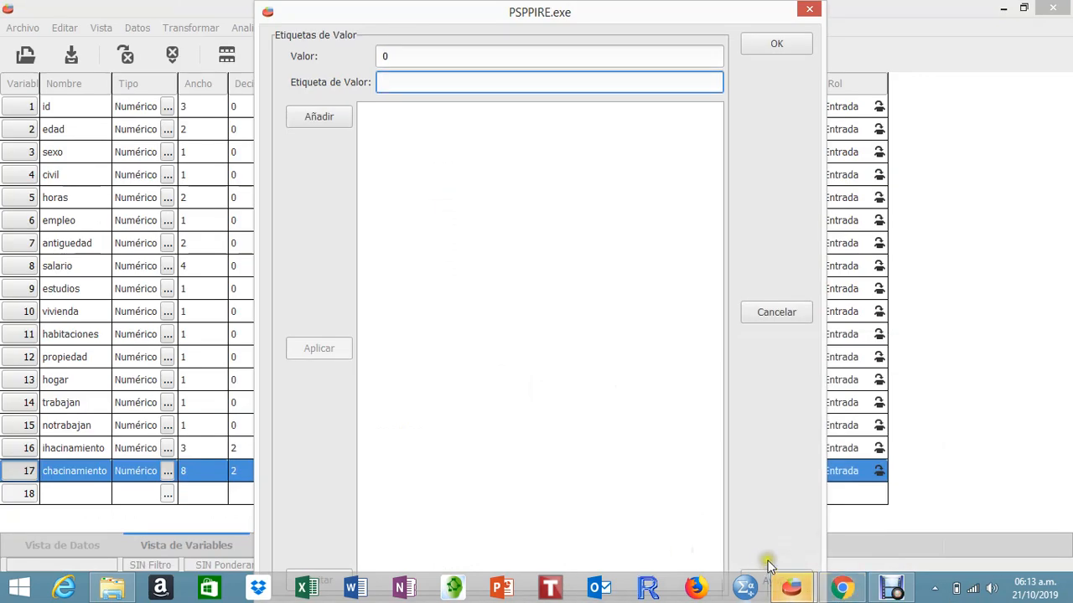
{"action": "type", "text": "Hacinamiento crítico"}
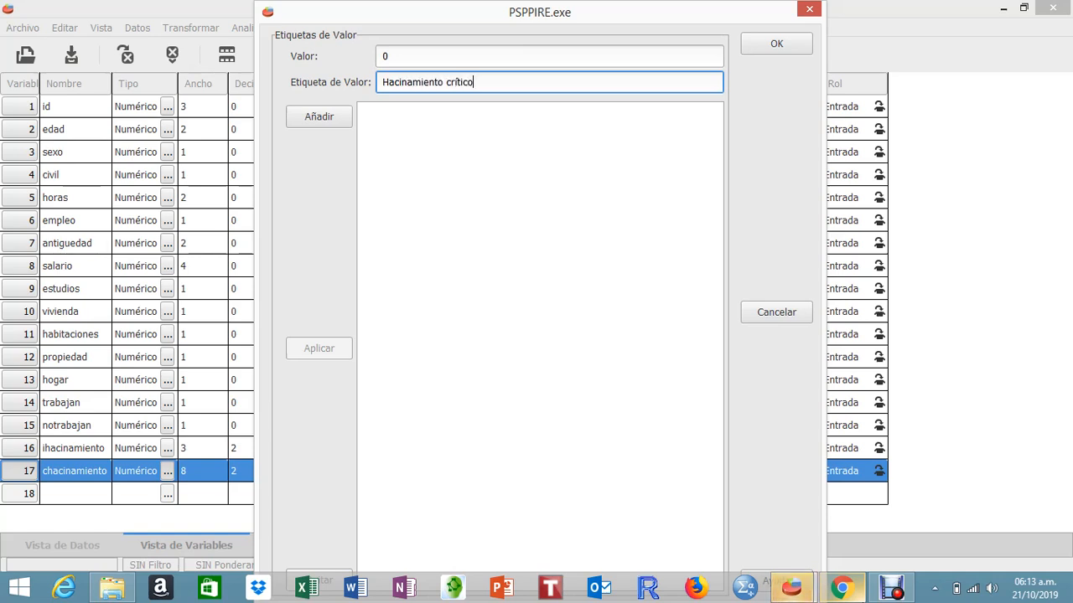
{"action": "mouse_move", "coordinate": [864, 598]}
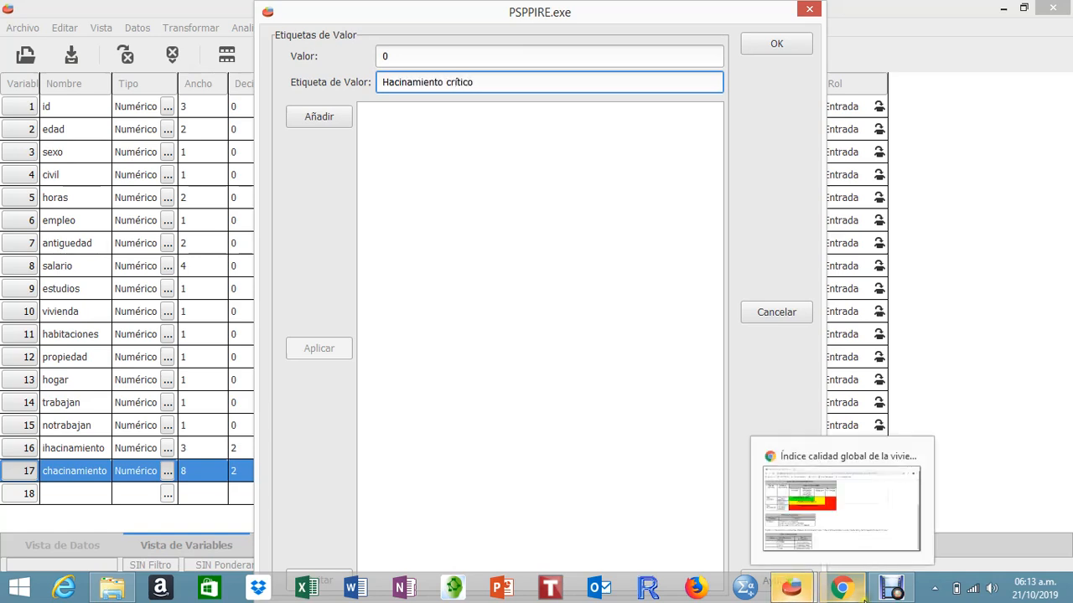
{"action": "left_click", "coordinate": [326, 117]}
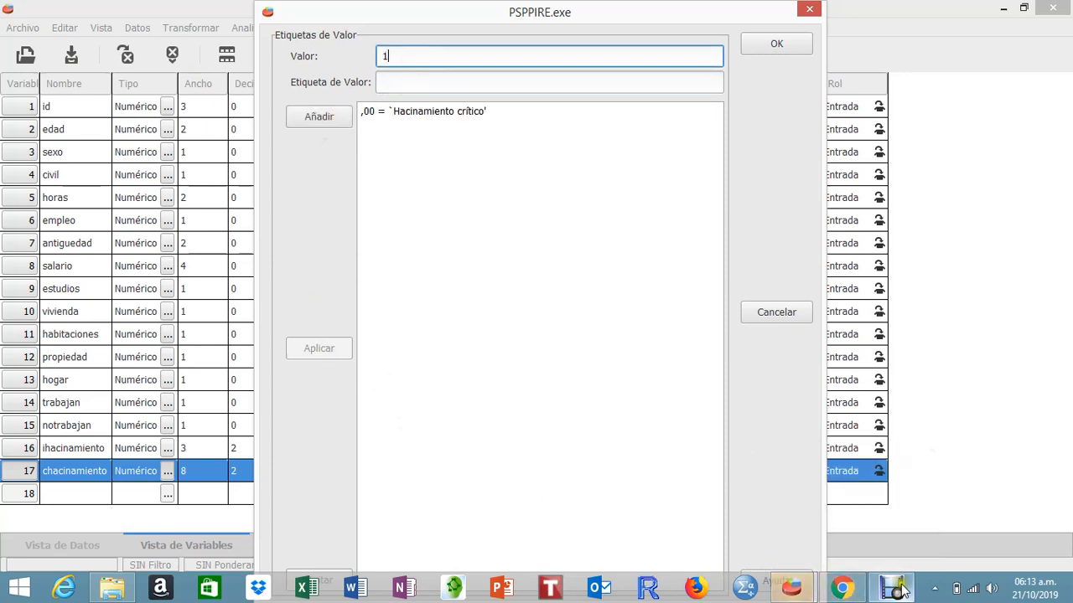
- Add the value label "Sin hacinamiento" for value 1 of chacinamiento, consulting the category table in Chrome
{"action": "left_click", "coordinate": [842, 589]}
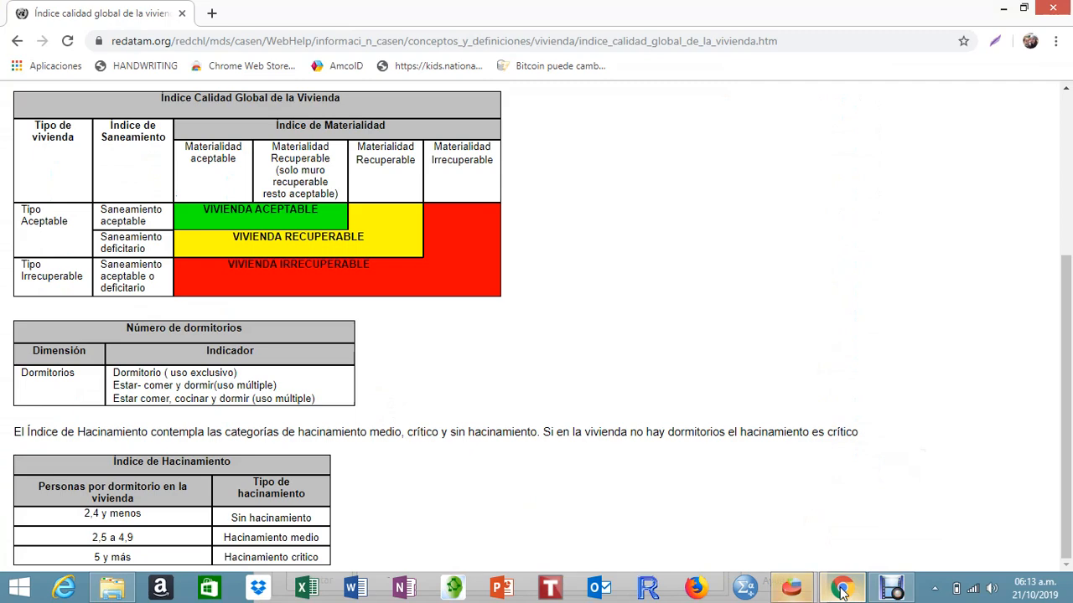
{"action": "left_click", "coordinate": [842, 589]}
{"action": "type", "text": "1"}
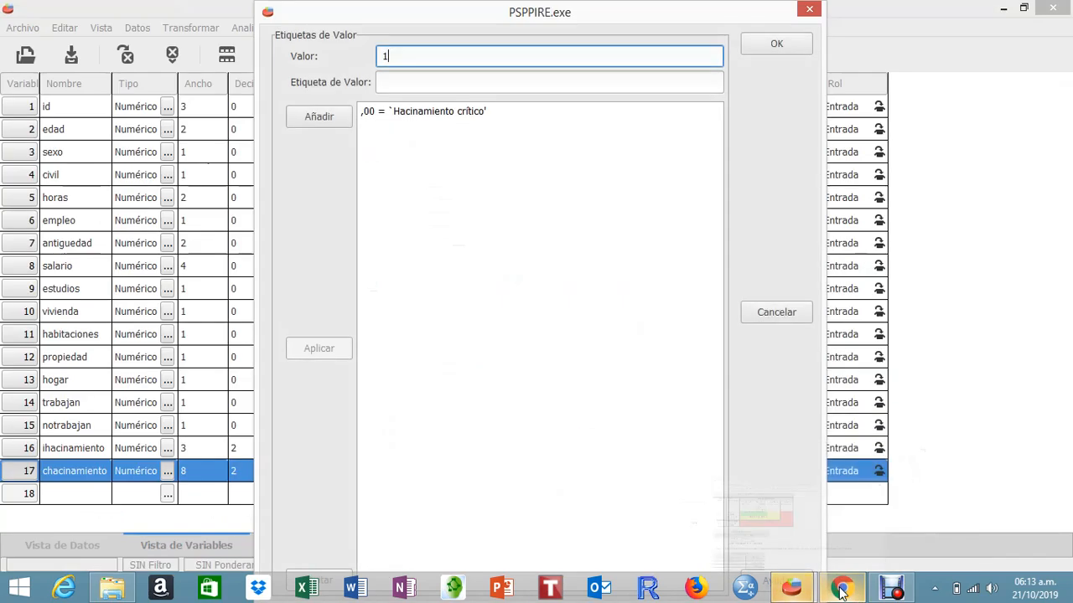
{"action": "left_click", "coordinate": [402, 82]}
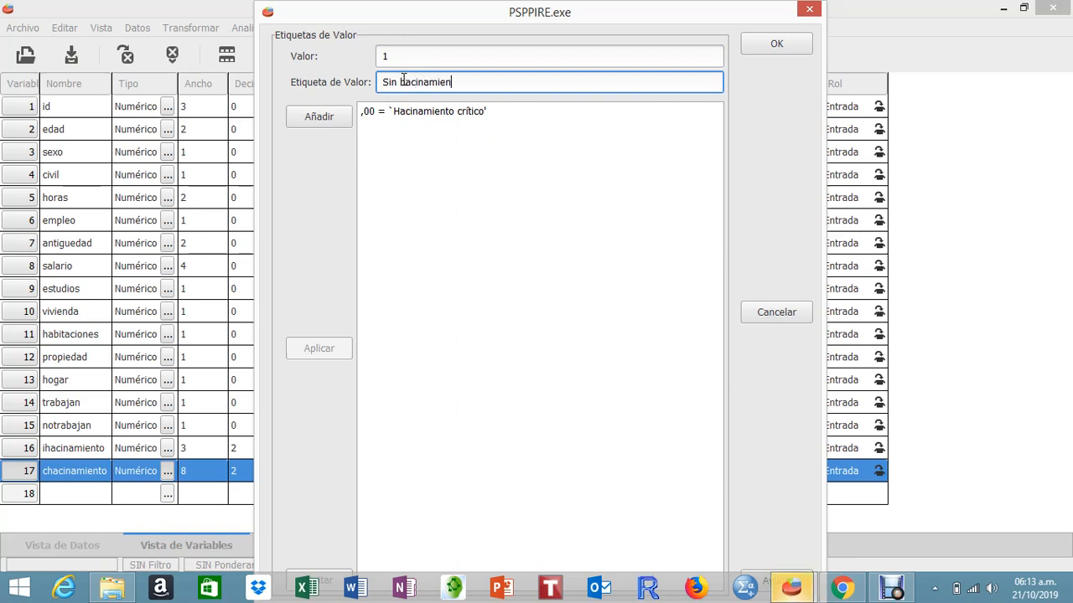
{"action": "left_click", "coordinate": [329, 118]}
- Add the value label "Hacinamiento medio" for value 2 of chacinamiento, checking the category name in Chrome
{"action": "type", "text": "2"}
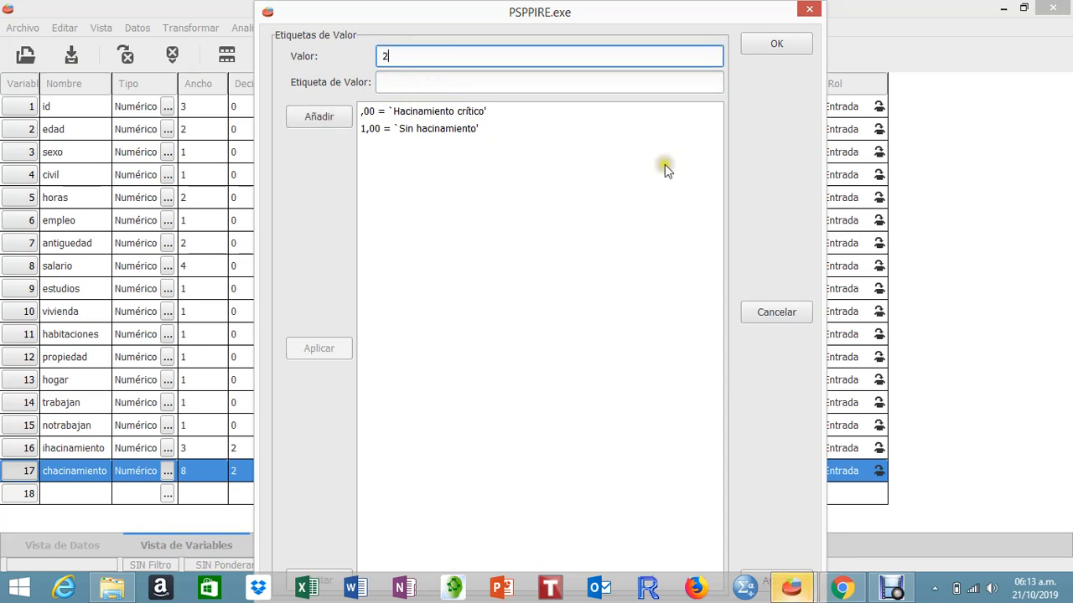
{"action": "left_click", "coordinate": [842, 589]}
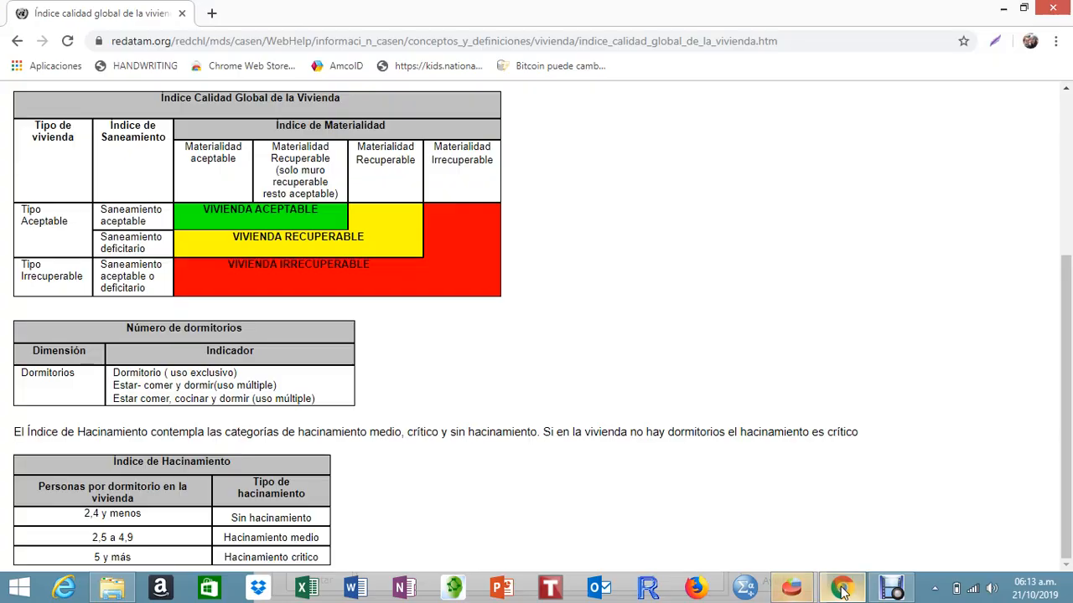
{"action": "left_click", "coordinate": [842, 589]}
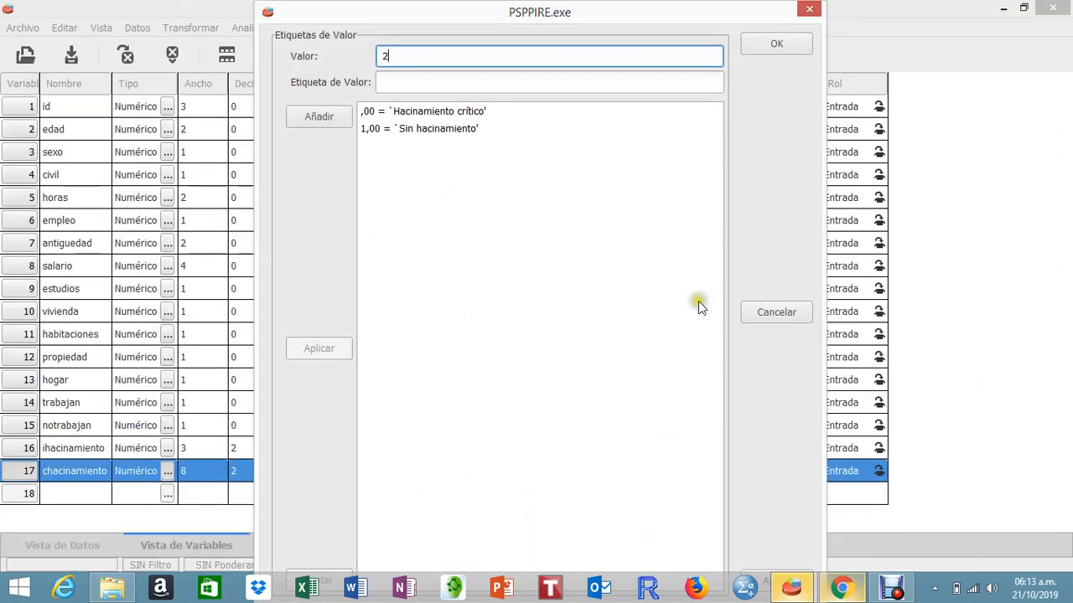
{"action": "left_click", "coordinate": [415, 80]}
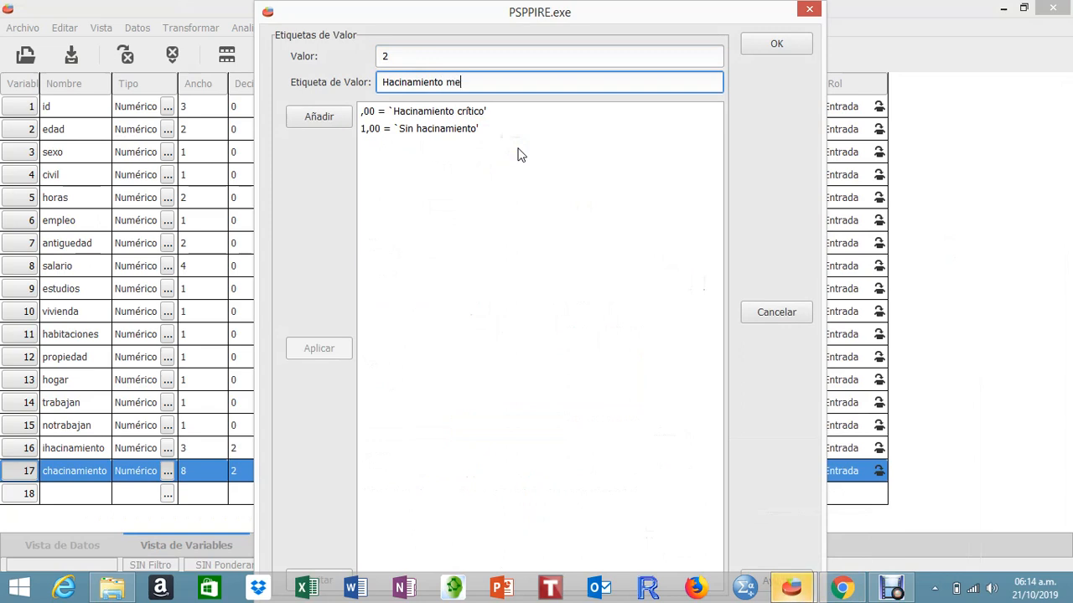
{"action": "left_click", "coordinate": [316, 122]}
- Add the value label "Hacinamiento crítico" for value 3, consulting Chrome, and accept the value labels of chacinamiento
{"action": "type", "text": "3"}
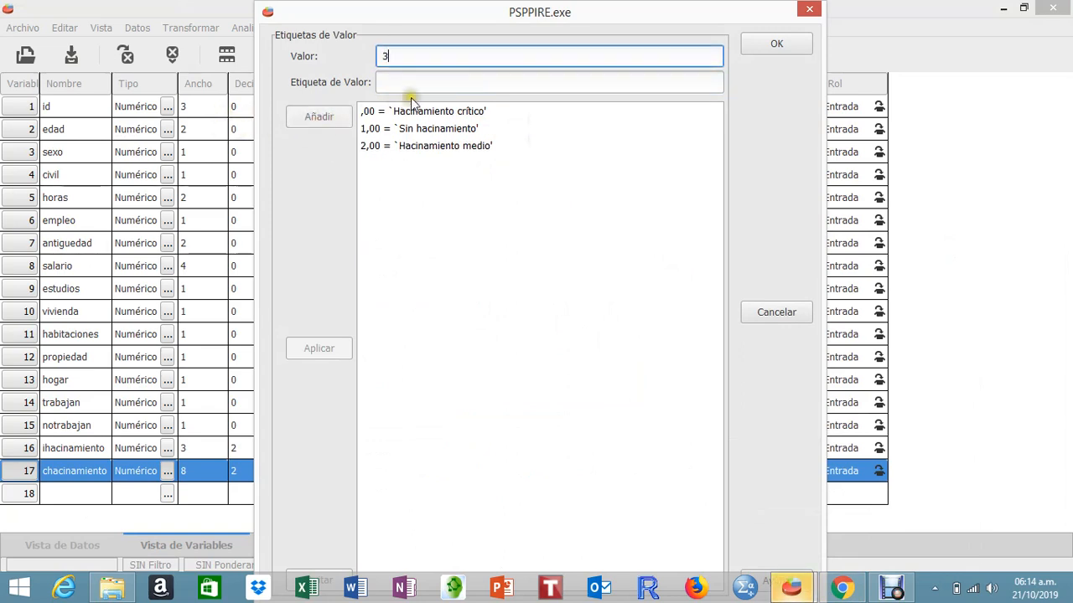
{"action": "left_click", "coordinate": [842, 587]}
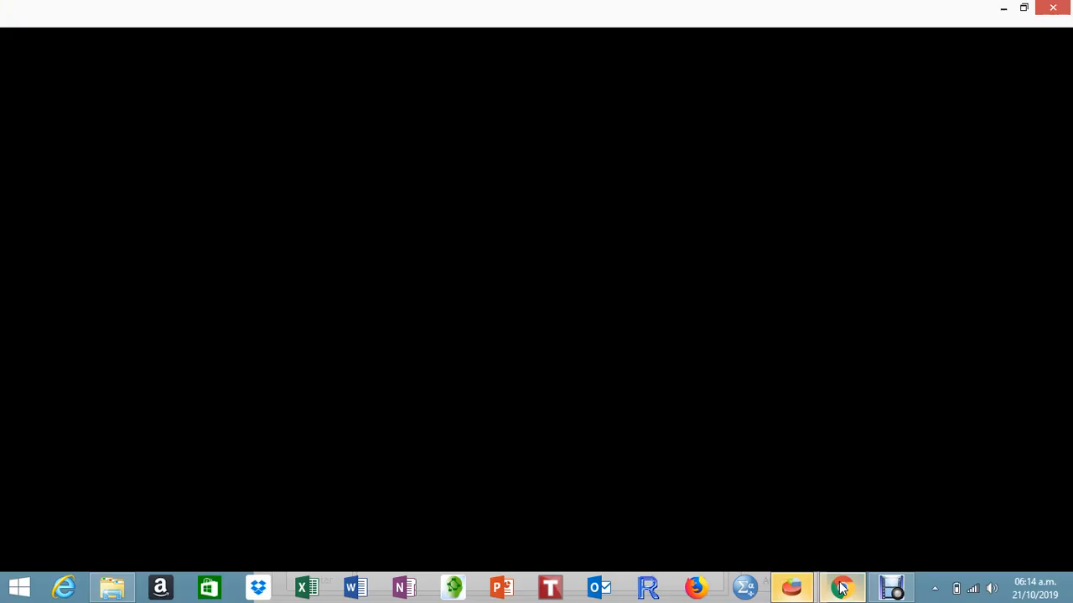
{"action": "left_click", "coordinate": [842, 588]}
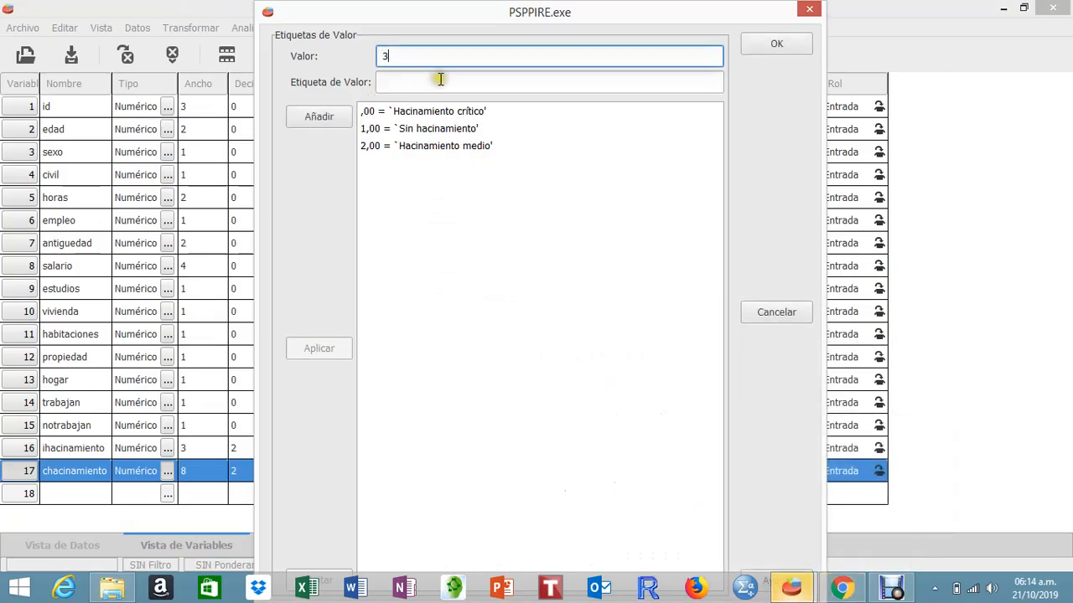
{"action": "left_click", "coordinate": [400, 82]}
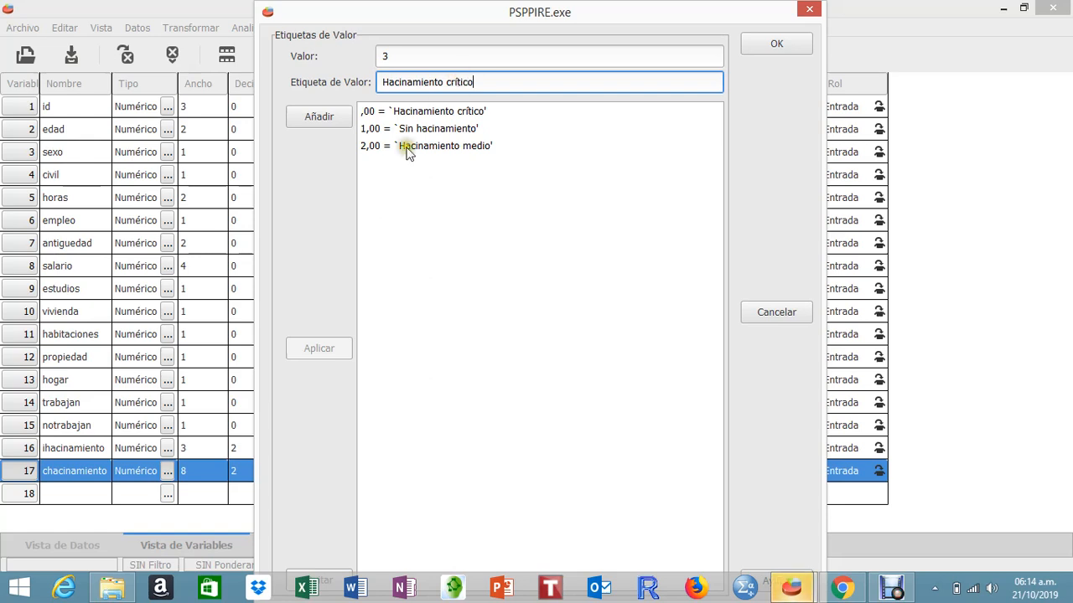
{"action": "left_click", "coordinate": [335, 119]}
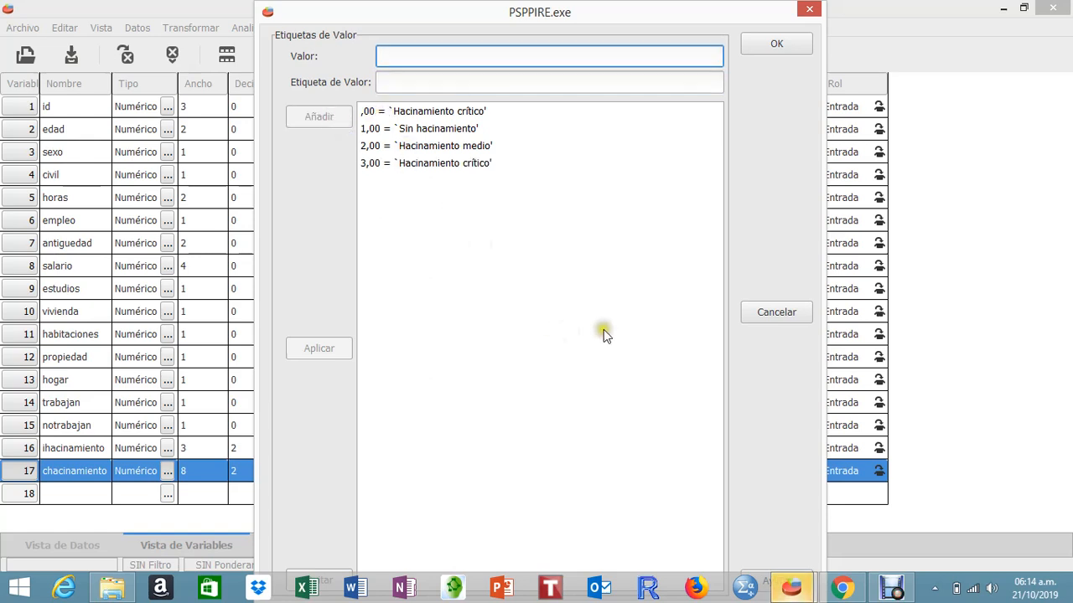
{"action": "left_click_drag", "start_coordinate": [452, 18], "coordinate": [359, 19]}
{"action": "left_click", "coordinate": [680, 44]}
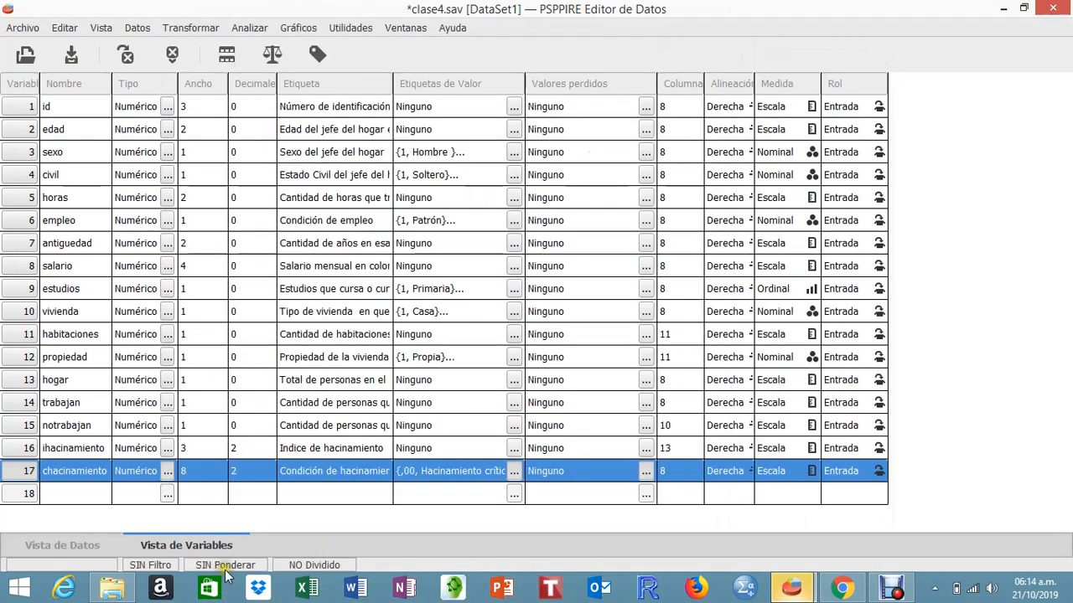
- Check the recoded chacinamiento data, then review the variable's value labels without changing them
{"action": "left_click", "coordinate": [79, 543]}
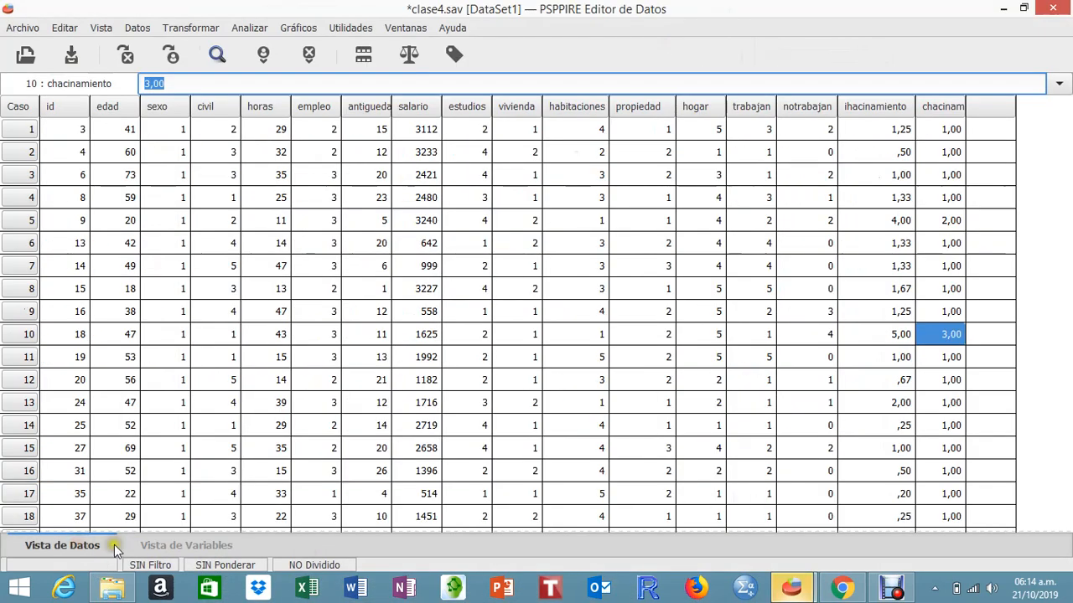
{"action": "left_click", "coordinate": [991, 265]}
{"action": "left_click", "coordinate": [186, 546]}
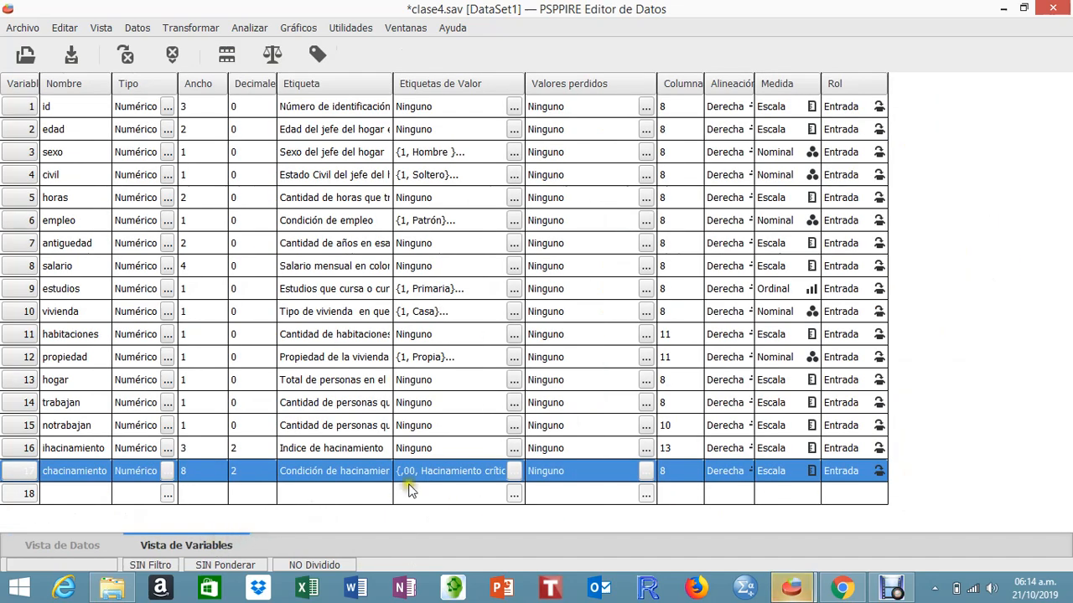
{"action": "left_click", "coordinate": [29, 475]}
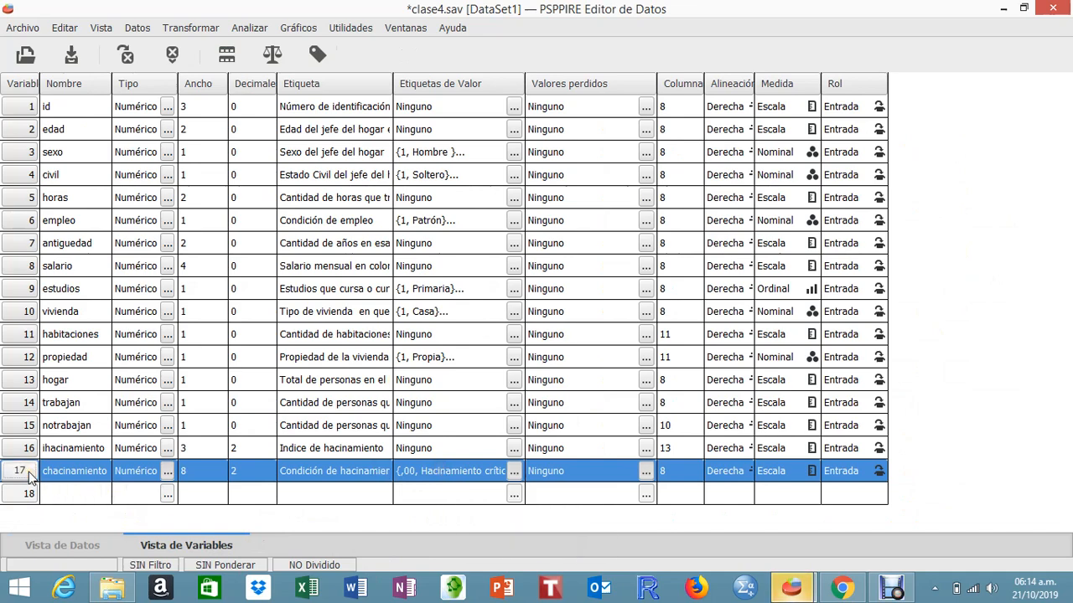
{"action": "left_click", "coordinate": [444, 472]}
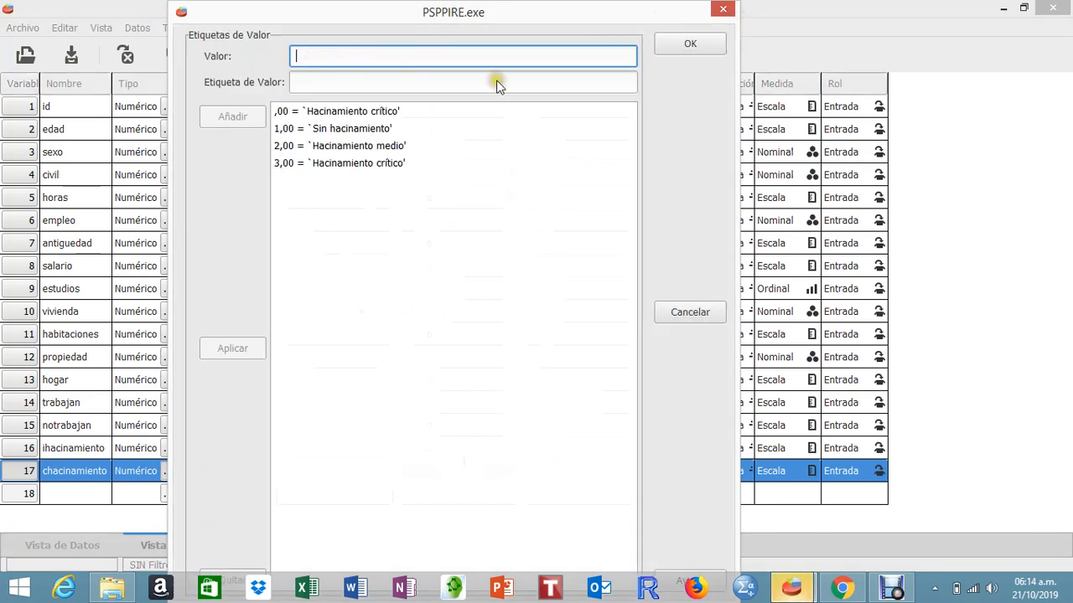
{"action": "left_click", "coordinate": [723, 12]}
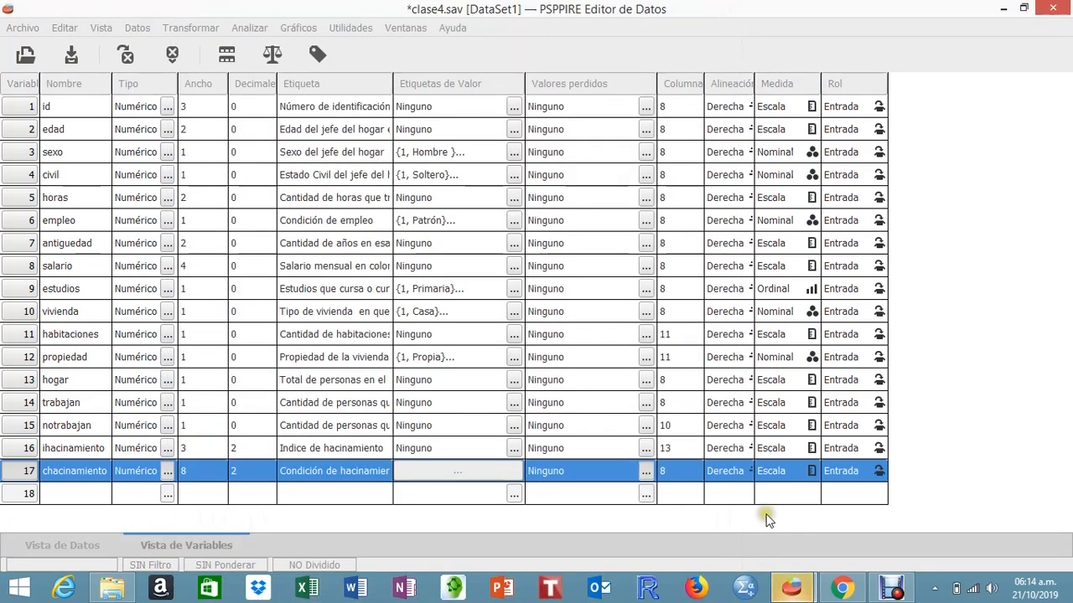
- Rerun the recode of ihacinamiento into the different variable chacinamiento with the existing settings
{"action": "left_click", "coordinate": [183, 28]}
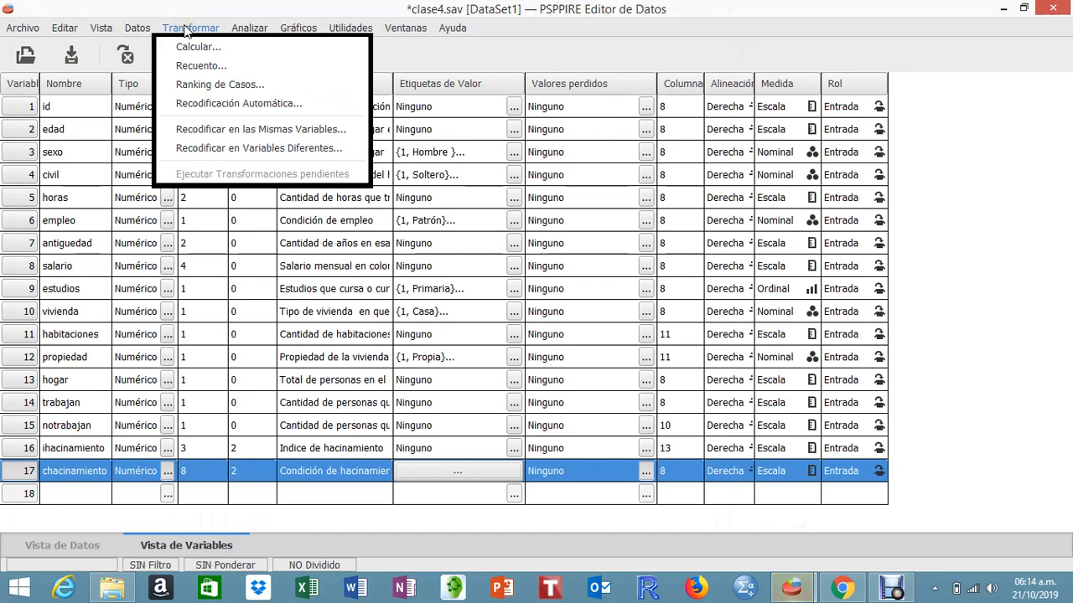
{"action": "left_click", "coordinate": [301, 148]}
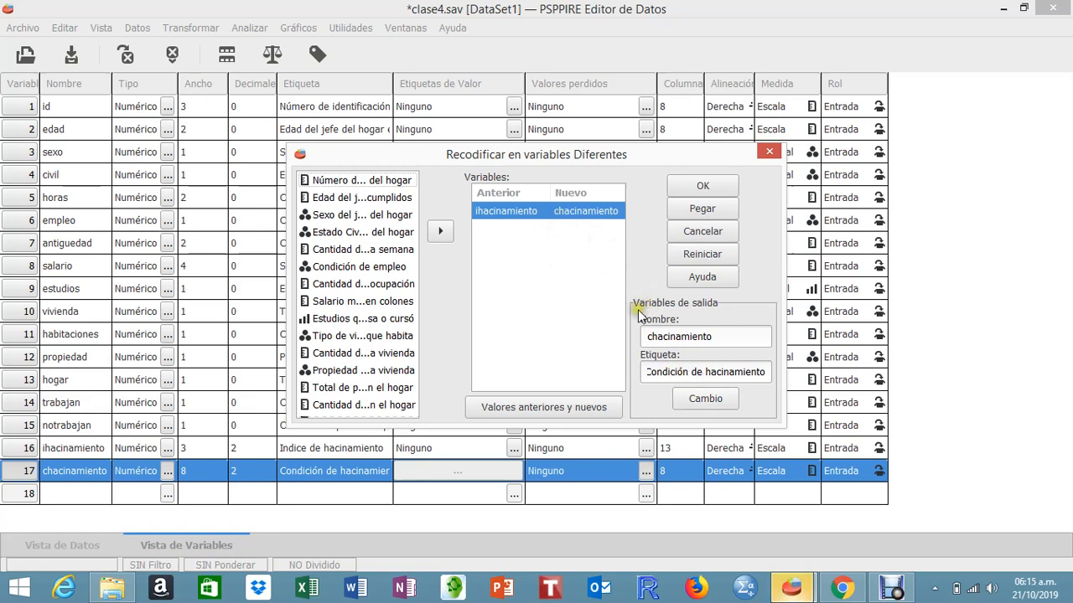
{"action": "left_click", "coordinate": [705, 399]}
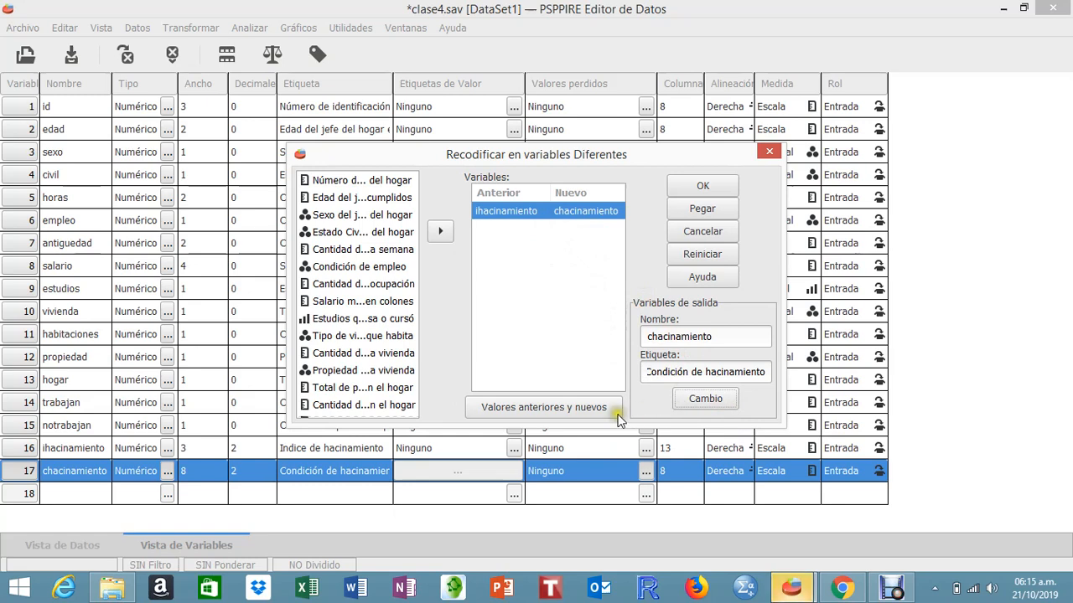
{"action": "left_click", "coordinate": [687, 185]}
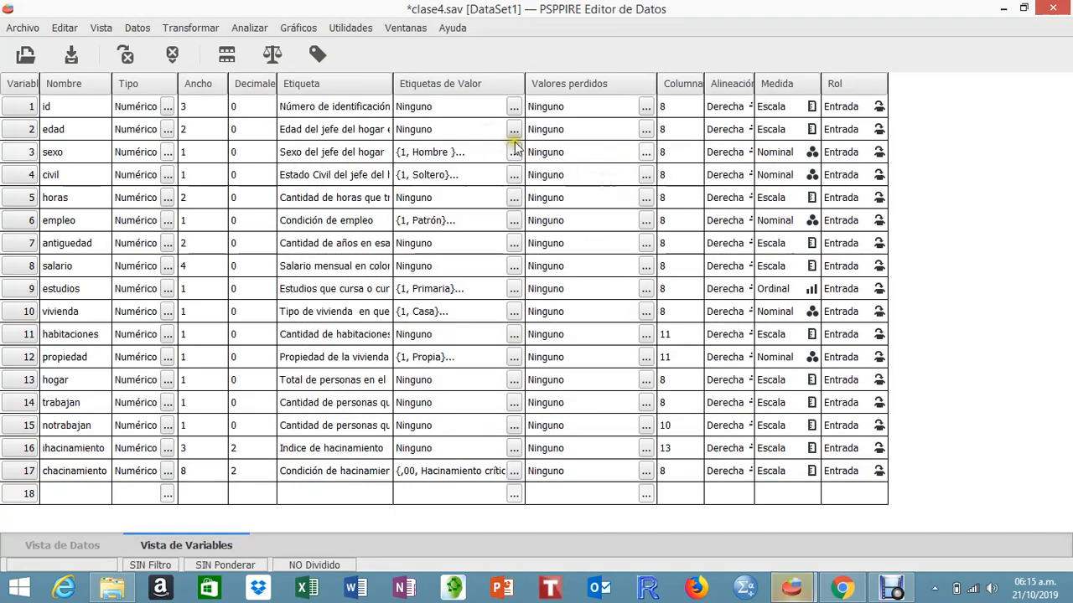
- Display value labels in the data view and widen the chacinamiento column until its category names fit
{"action": "left_click", "coordinate": [62, 543]}
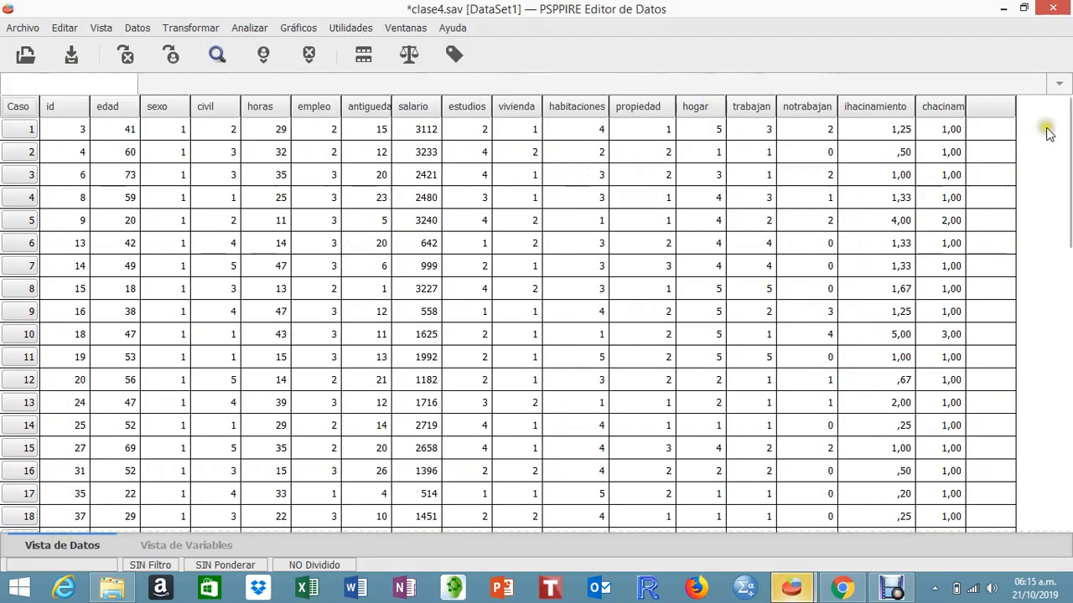
{"action": "left_click", "coordinate": [453, 55]}
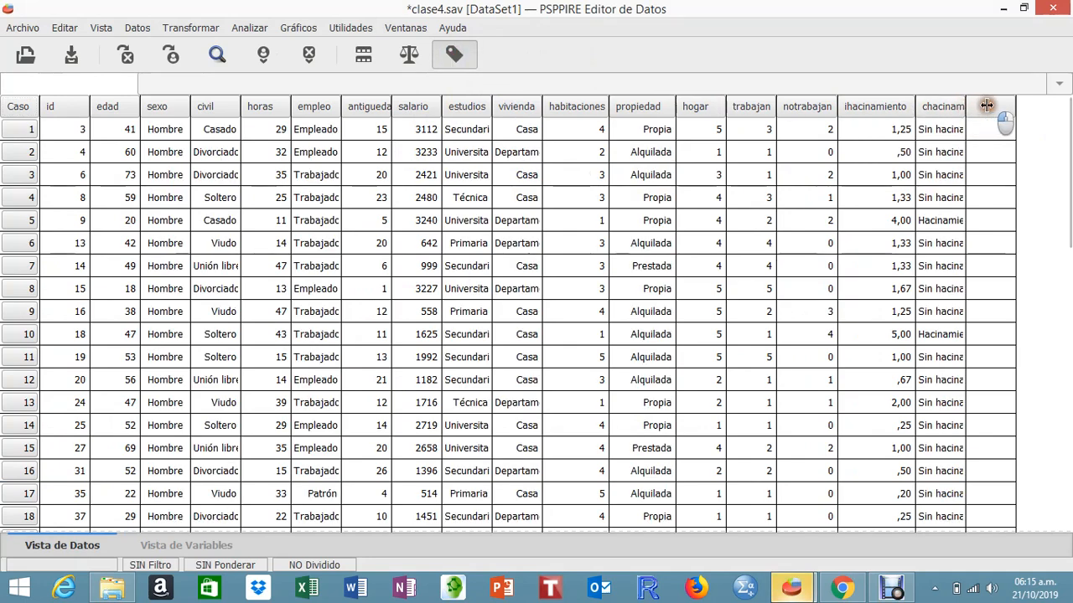
{"action": "left_click_drag", "start_coordinate": [966, 105], "coordinate": [1030, 117]}
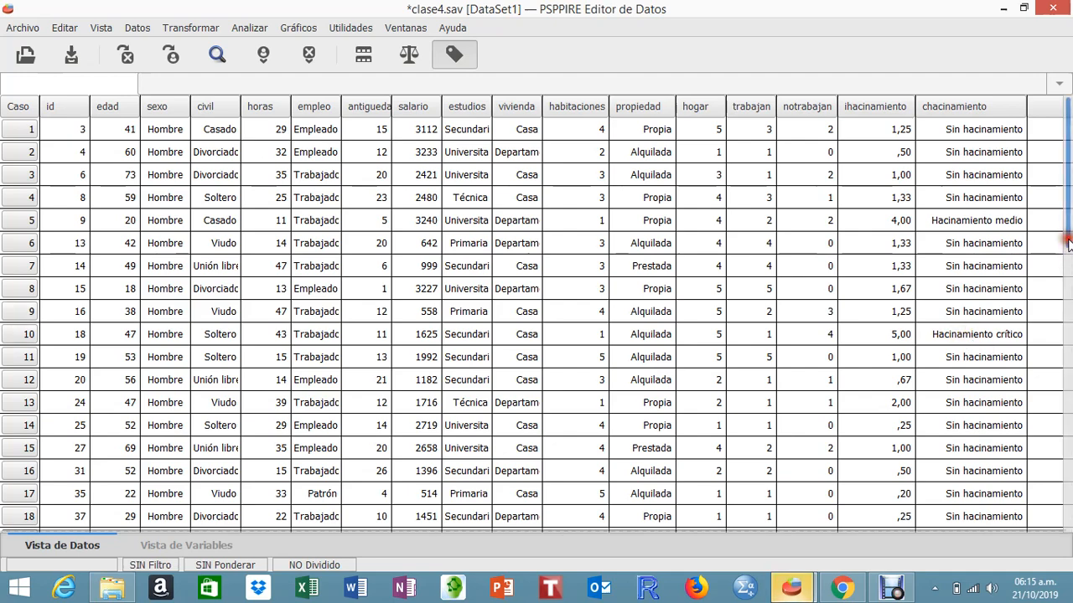
- Review the chacinamiento categories across the cases and compare case 10's category with its ihacinamiento value
{"action": "left_click", "coordinate": [1063, 335]}
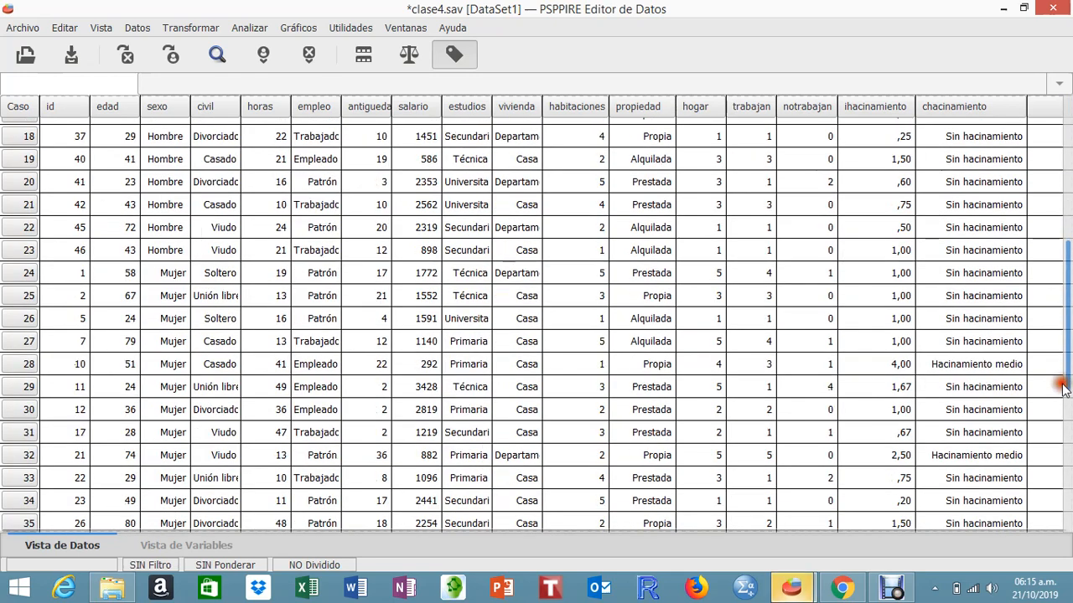
{"action": "left_click_drag", "start_coordinate": [1063, 387], "coordinate": [1068, 95]}
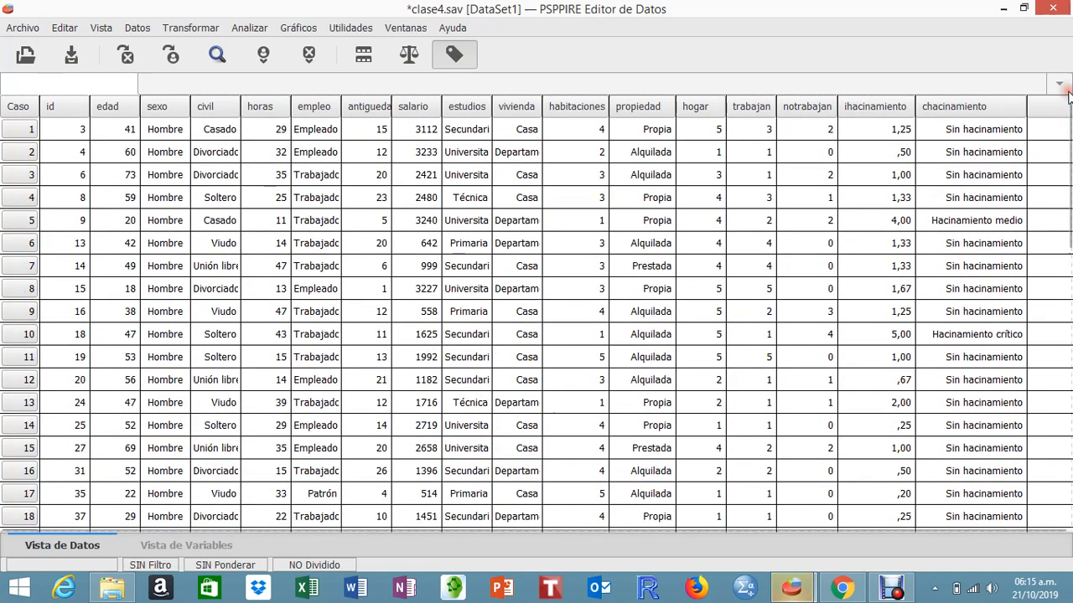
{"action": "double_click", "coordinate": [897, 335]}
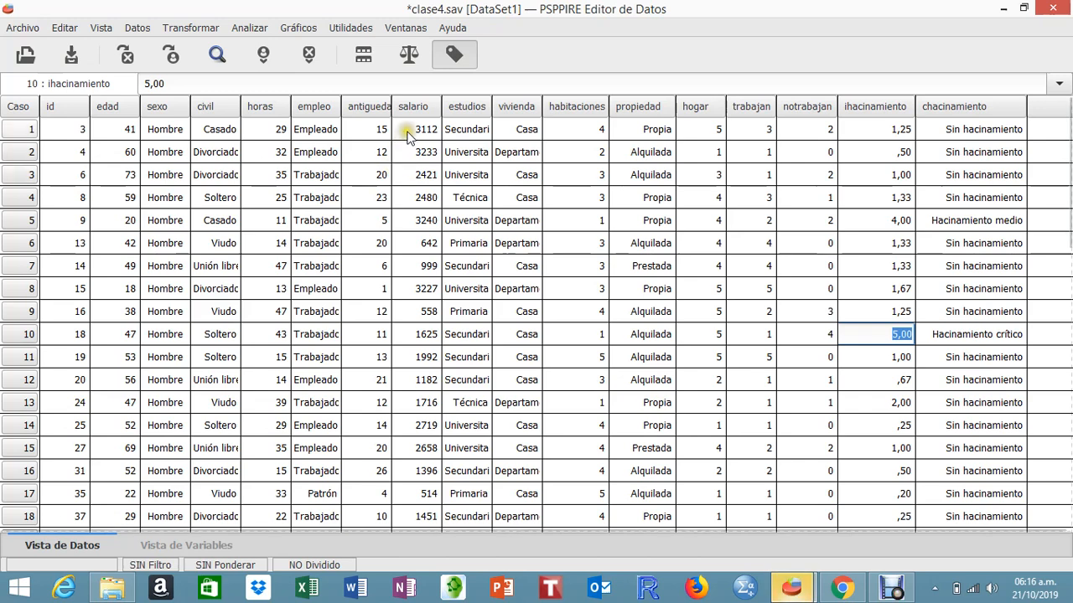
{"action": "left_click", "coordinate": [446, 65]}
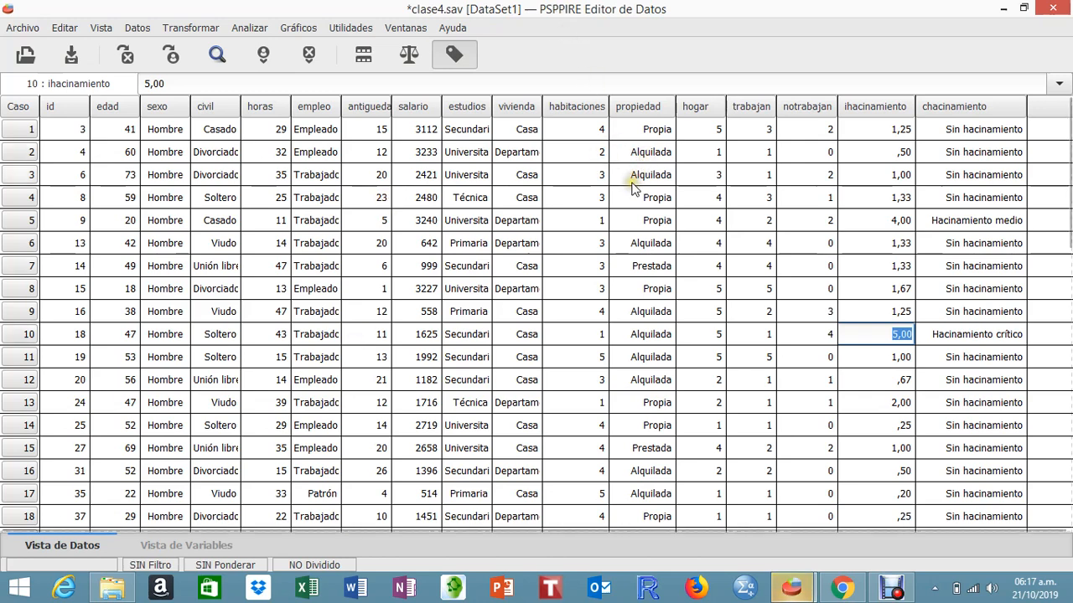
{"action": "mouse_move", "coordinate": [632, 188]}
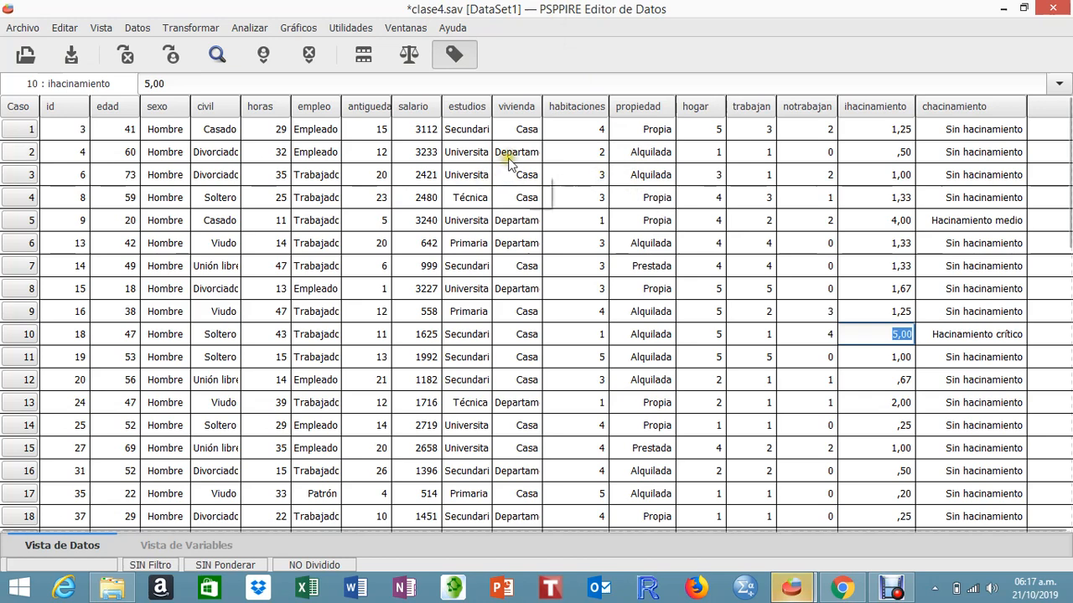
{"action": "mouse_move", "coordinate": [410, 110]}
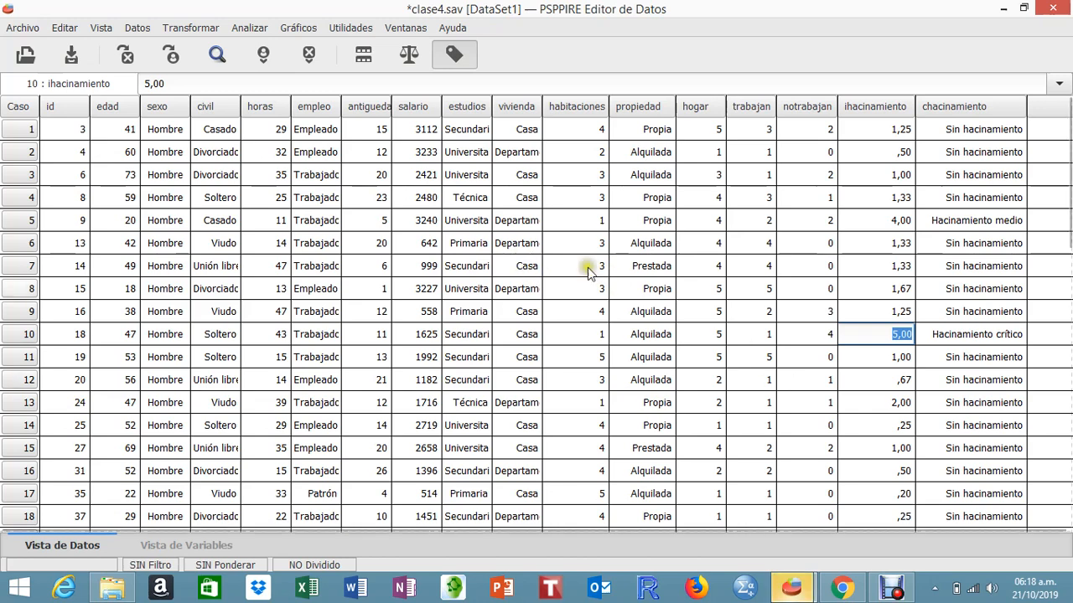
- Start a new variable computation with the previous settings cleared and name the target variable ixcapita
{"action": "left_click", "coordinate": [196, 30]}
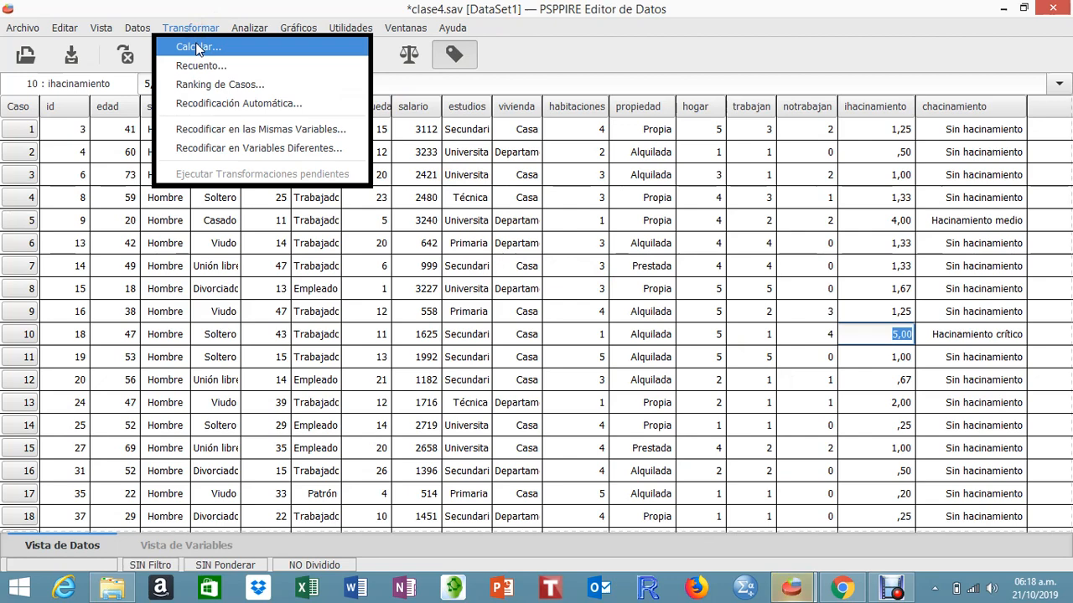
{"action": "left_click", "coordinate": [197, 48]}
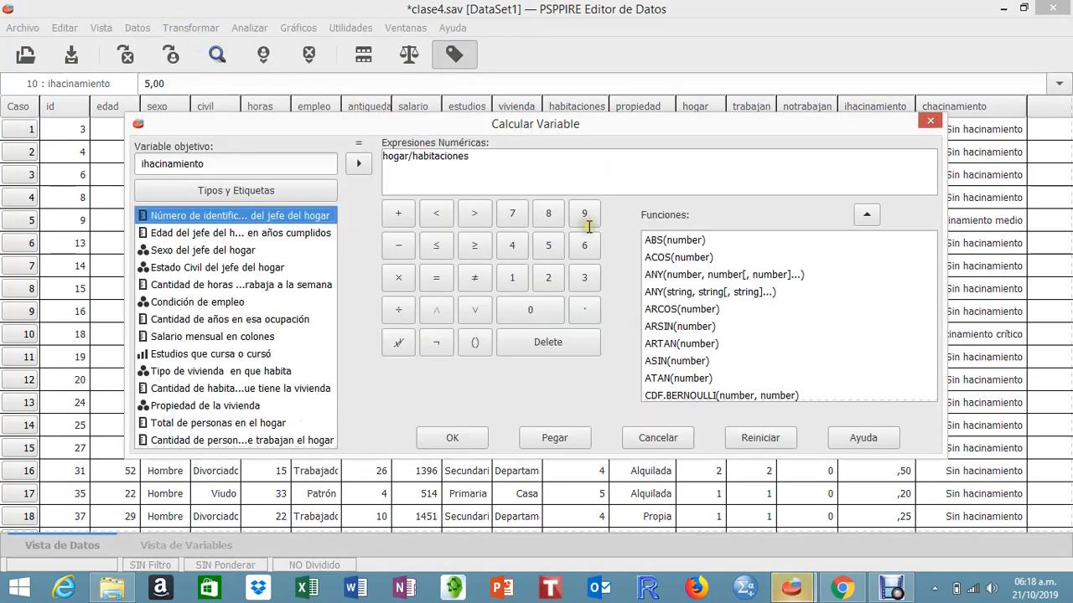
{"action": "left_click", "coordinate": [760, 439]}
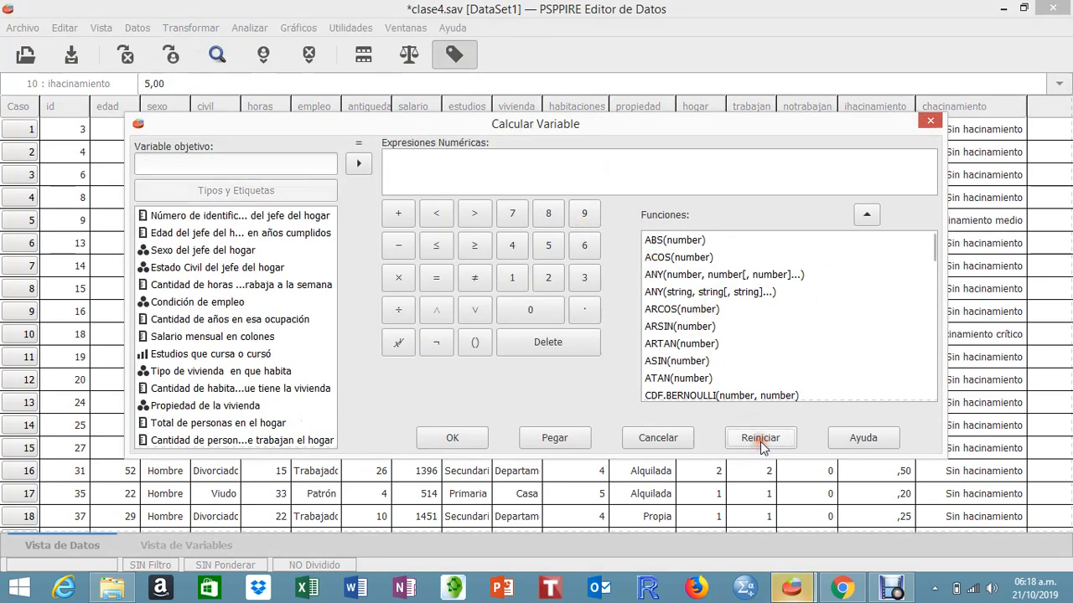
{"action": "left_click", "coordinate": [155, 164]}
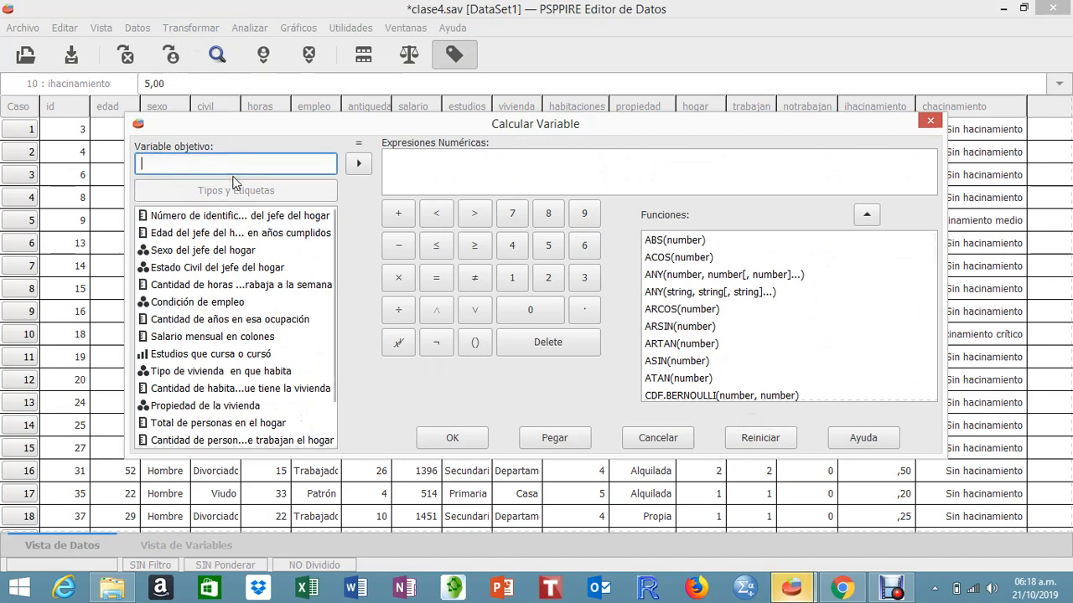
{"action": "type", "text": "ix"}
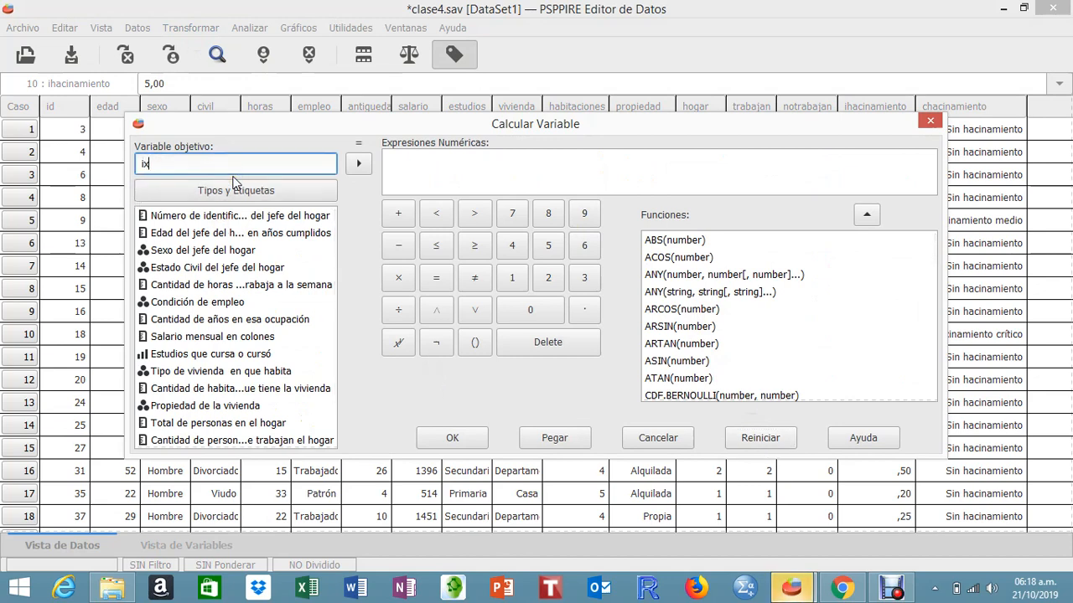
{"action": "type", "text": "p"}
{"action": "key", "text": "BackSpace"}
{"action": "type", "text": "ca"}
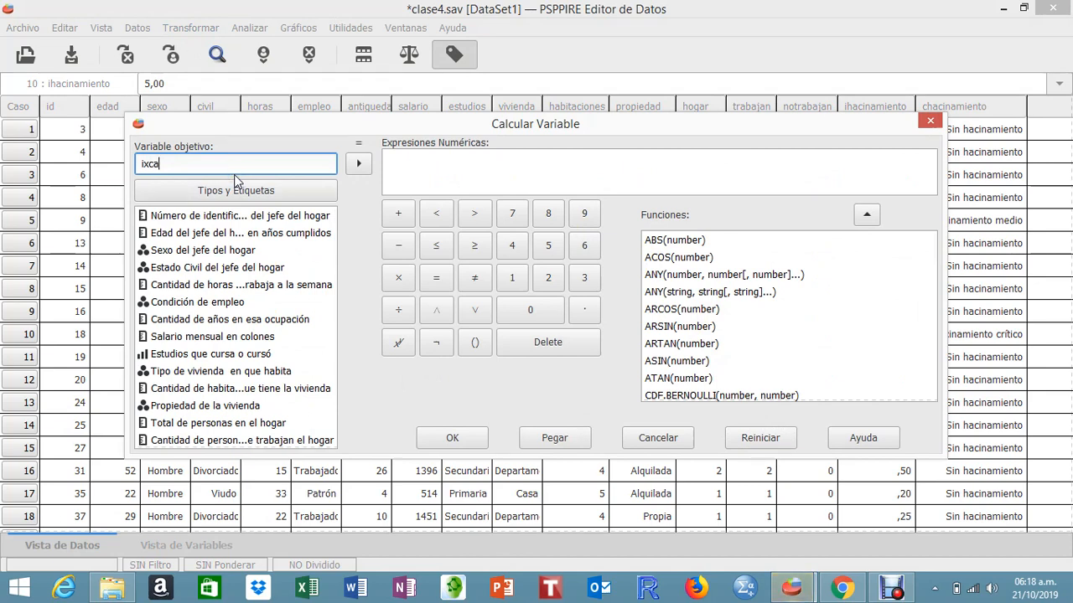
{"action": "type", "text": "pita"}
- Give the target variable ixcapita the label "Ingreso per capita", keeping the numeric type
{"action": "left_click", "coordinate": [206, 193]}
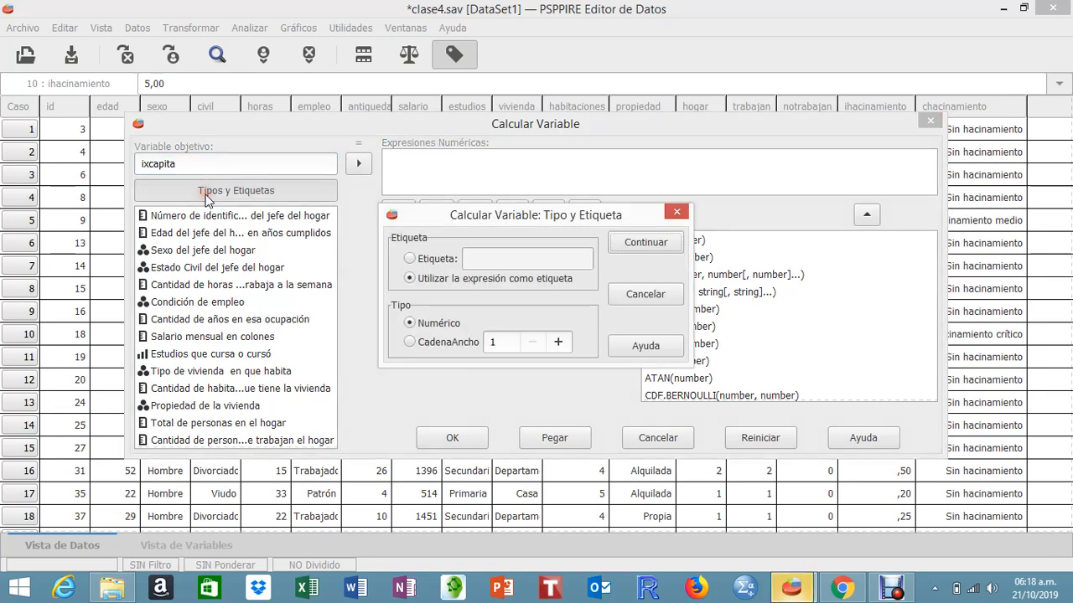
{"action": "left_click", "coordinate": [407, 259]}
{"action": "type", "text": "In"}
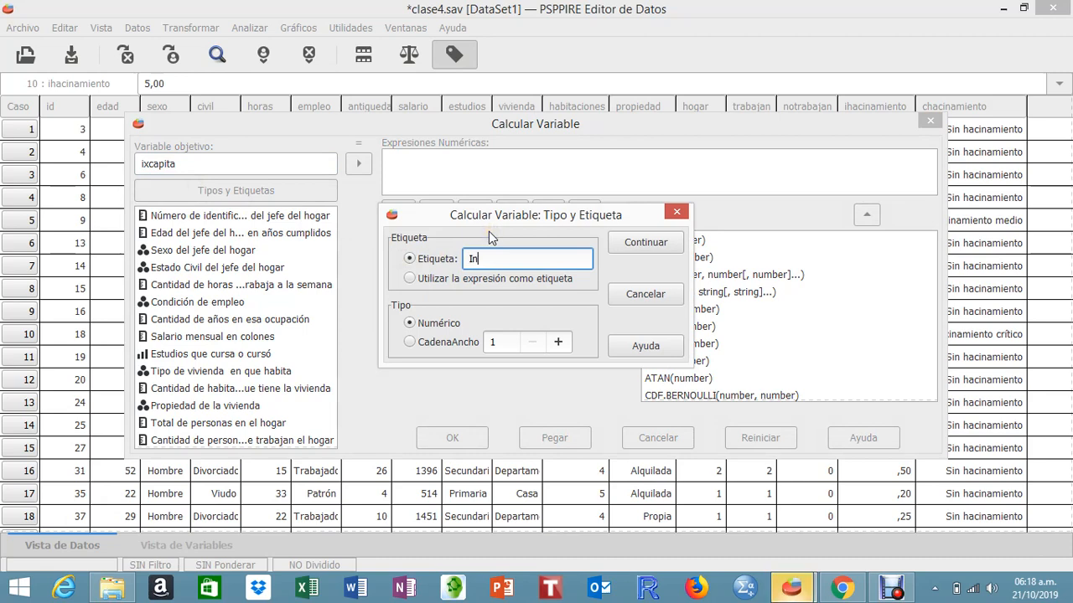
{"action": "type", "text": "greso per capita"}
{"action": "left_click", "coordinate": [661, 257]}
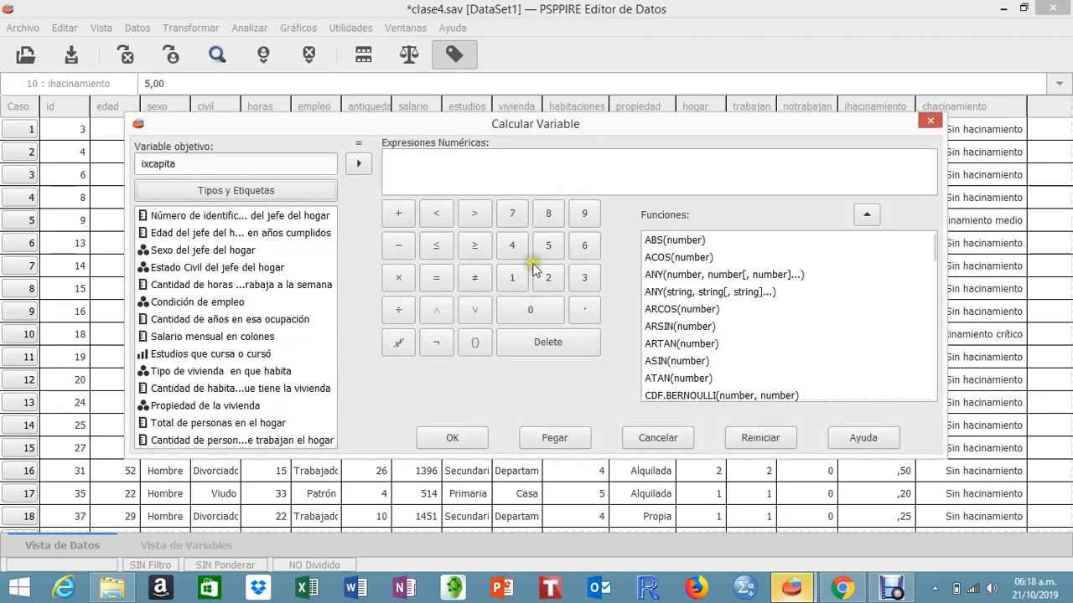
- Compute ixcapita with the expression salario/hogar and check its values in the data view
{"action": "left_click", "coordinate": [237, 338]}
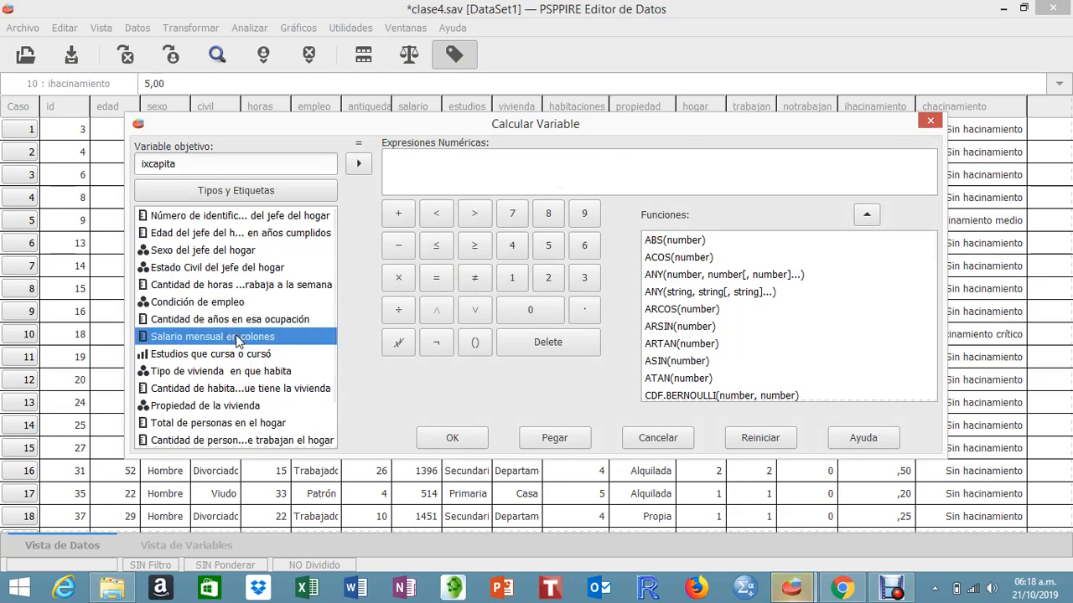
{"action": "double_click", "coordinate": [237, 339]}
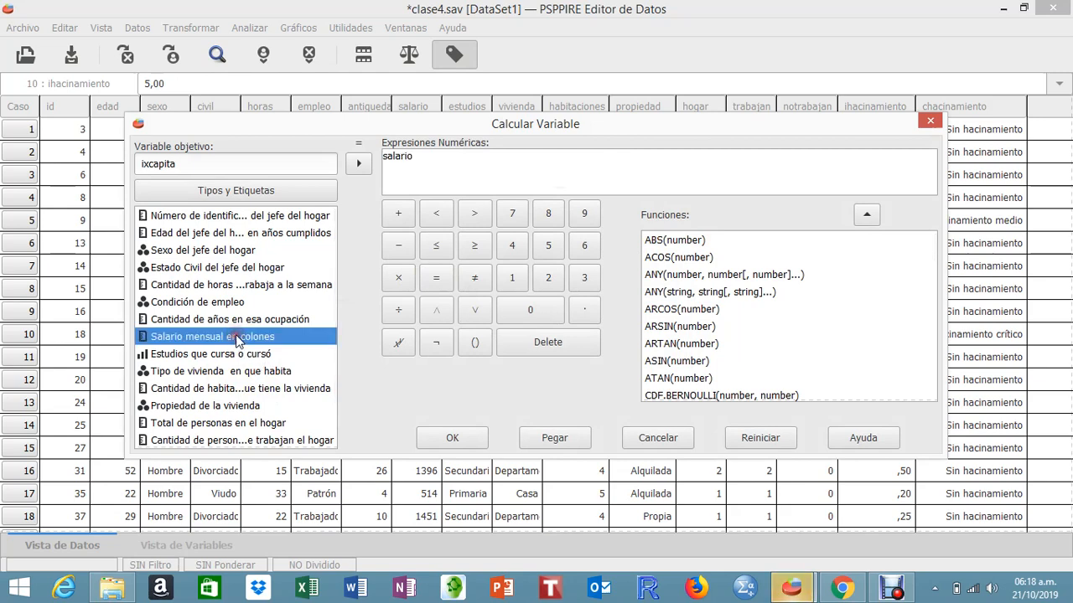
{"action": "left_click", "coordinate": [437, 160]}
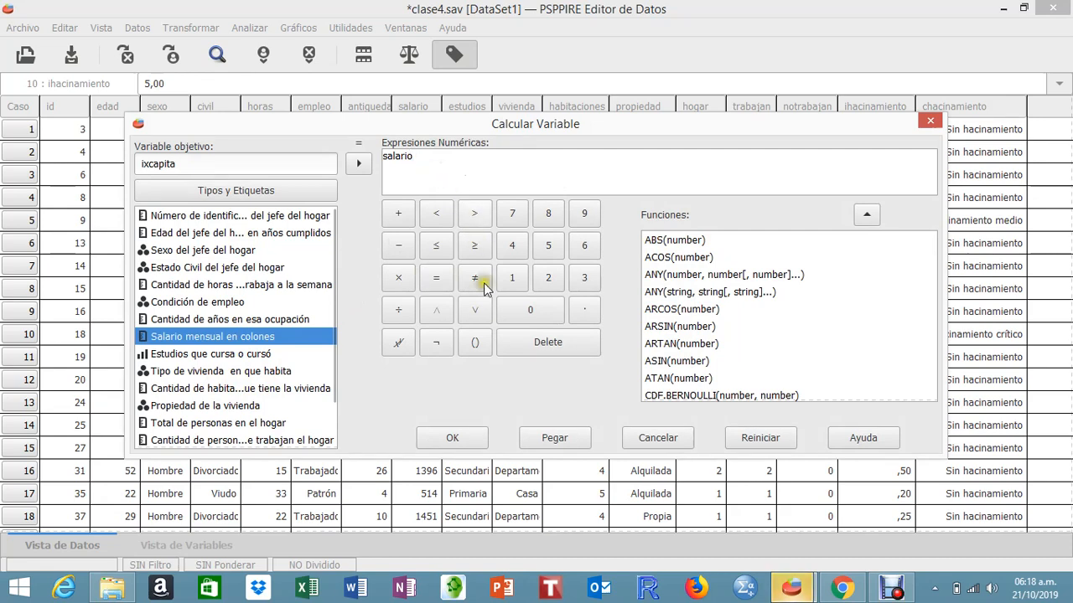
{"action": "left_click", "coordinate": [398, 309]}
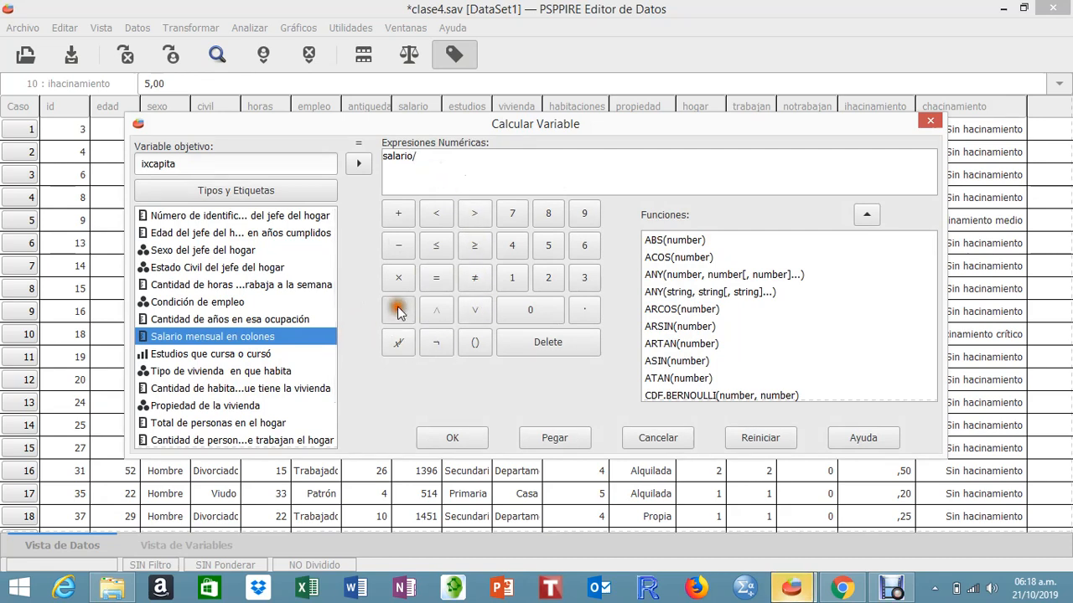
{"action": "left_click", "coordinate": [255, 422]}
{"action": "left_click", "coordinate": [359, 164]}
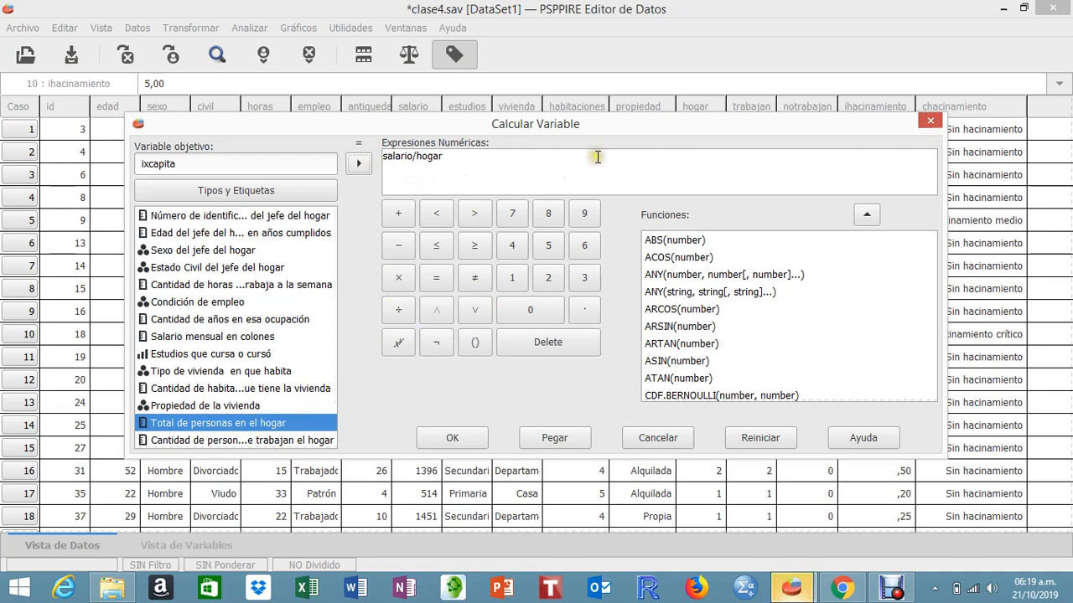
{"action": "left_click", "coordinate": [461, 442]}
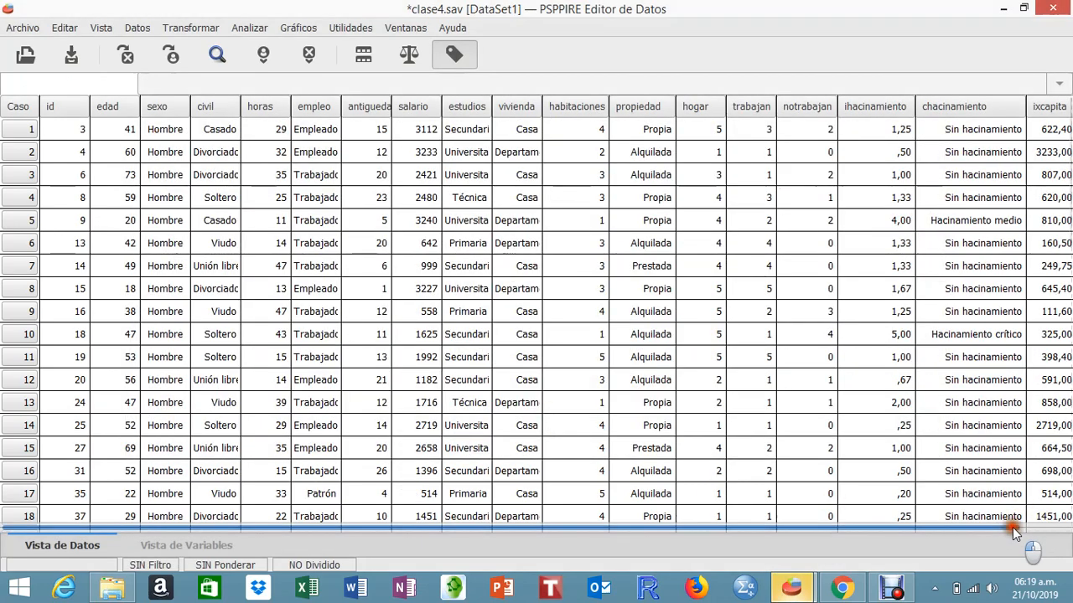
{"action": "left_click", "coordinate": [1066, 528]}
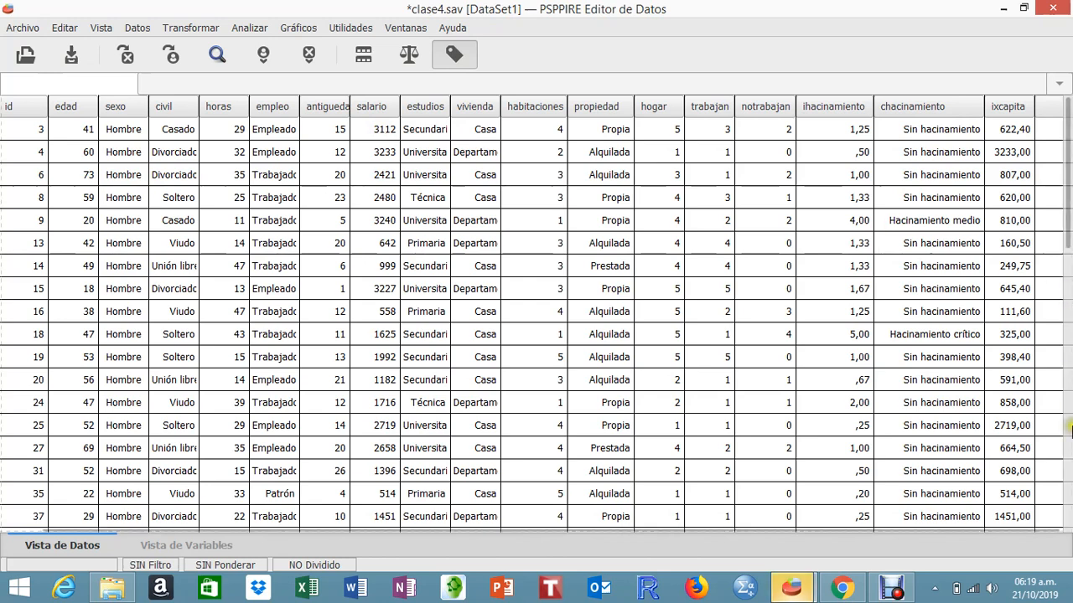
{"action": "left_click", "coordinate": [1049, 530]}
{"action": "left_click_drag", "start_coordinate": [1049, 531], "coordinate": [1067, 523]}
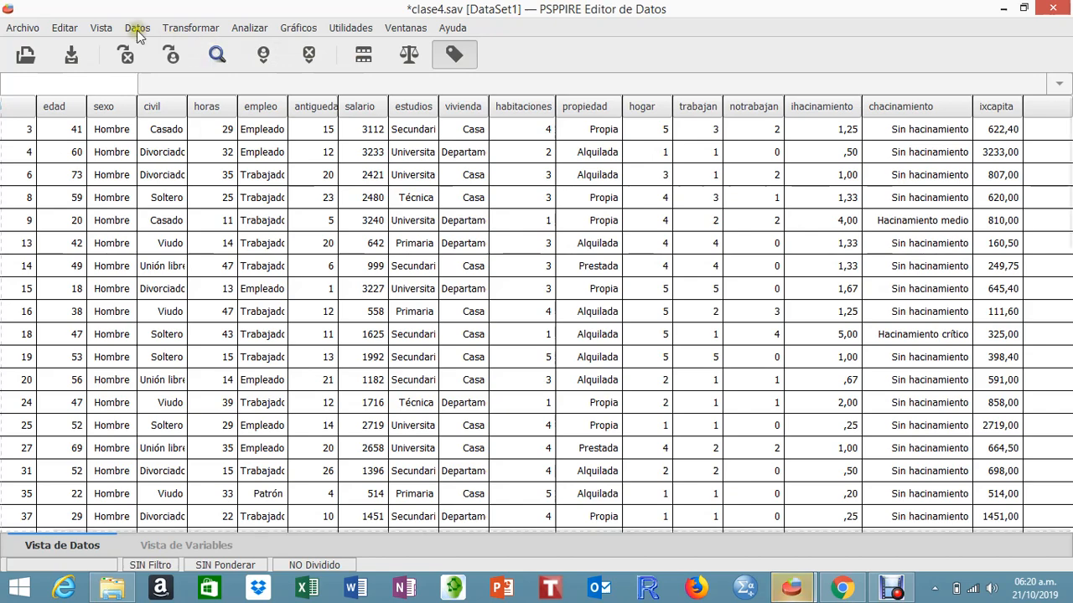
- Start a recode into different variables with the previous settings cleared and choose ixcapita as the source variable
{"action": "left_click", "coordinate": [192, 29]}
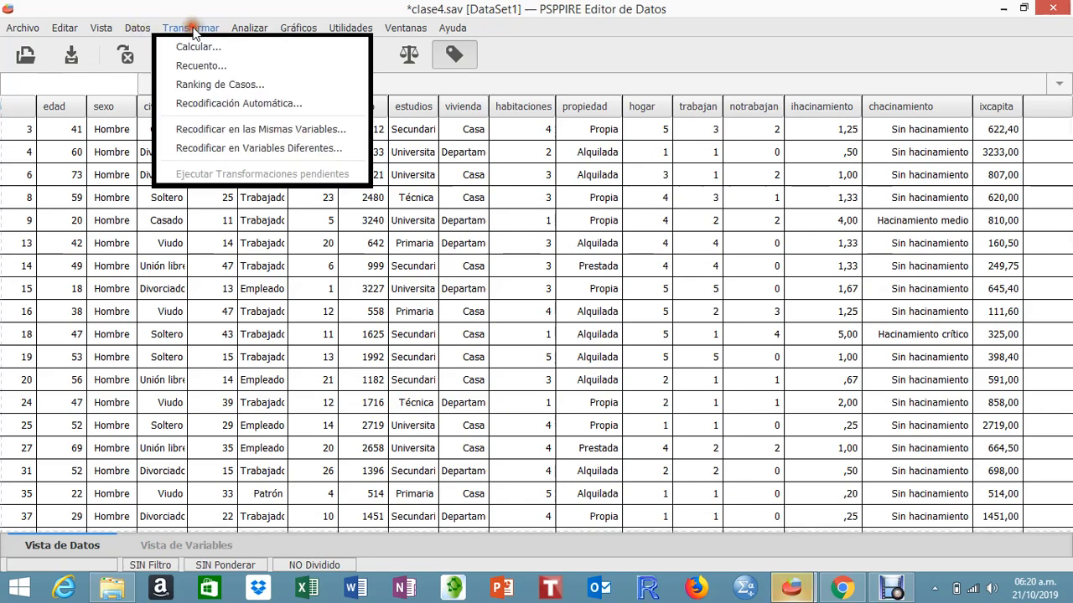
{"action": "left_click", "coordinate": [243, 151]}
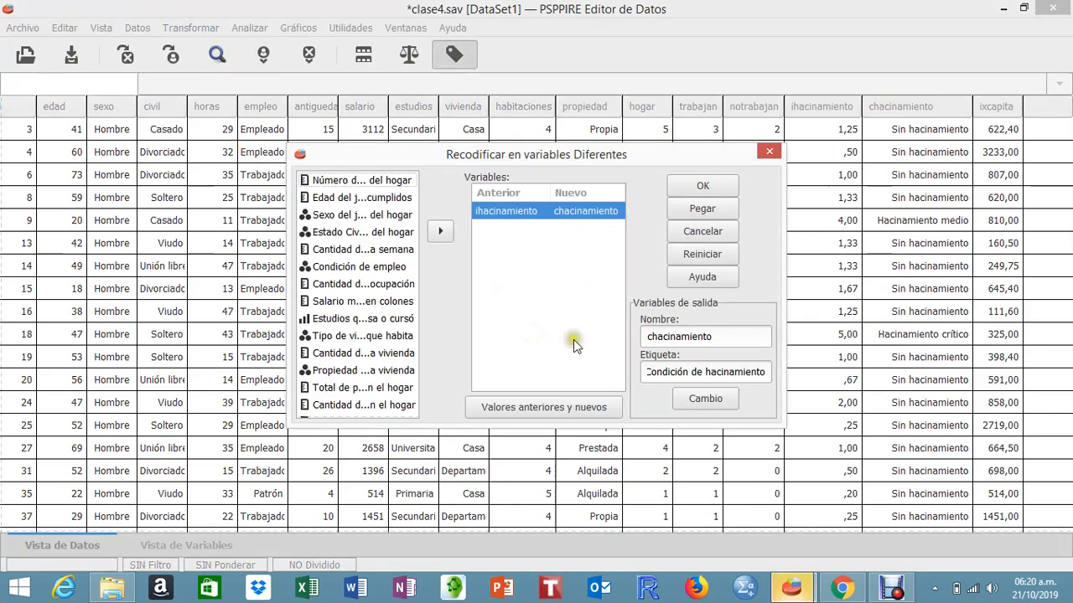
{"action": "left_click", "coordinate": [697, 257]}
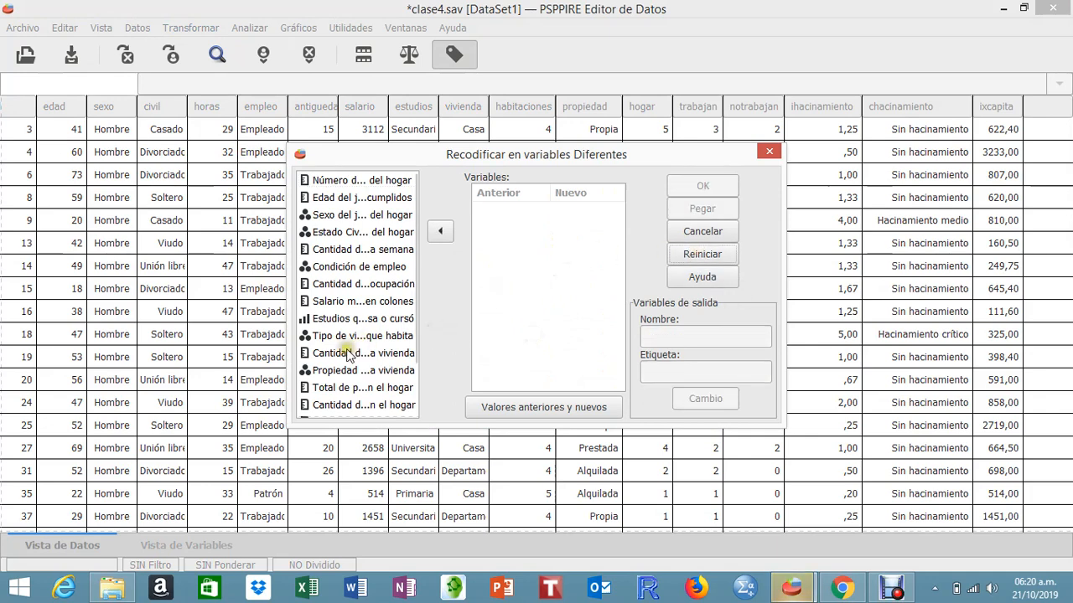
{"action": "scroll", "coordinate": [358, 344], "scroll_direction": "down", "scroll_amount": 2}
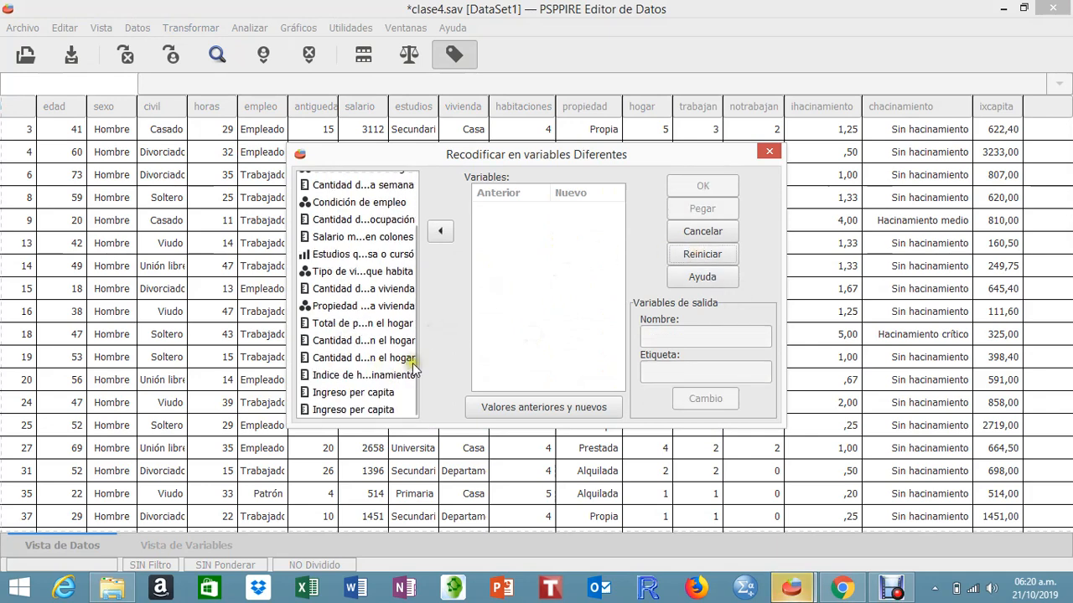
{"action": "left_click", "coordinate": [344, 411]}
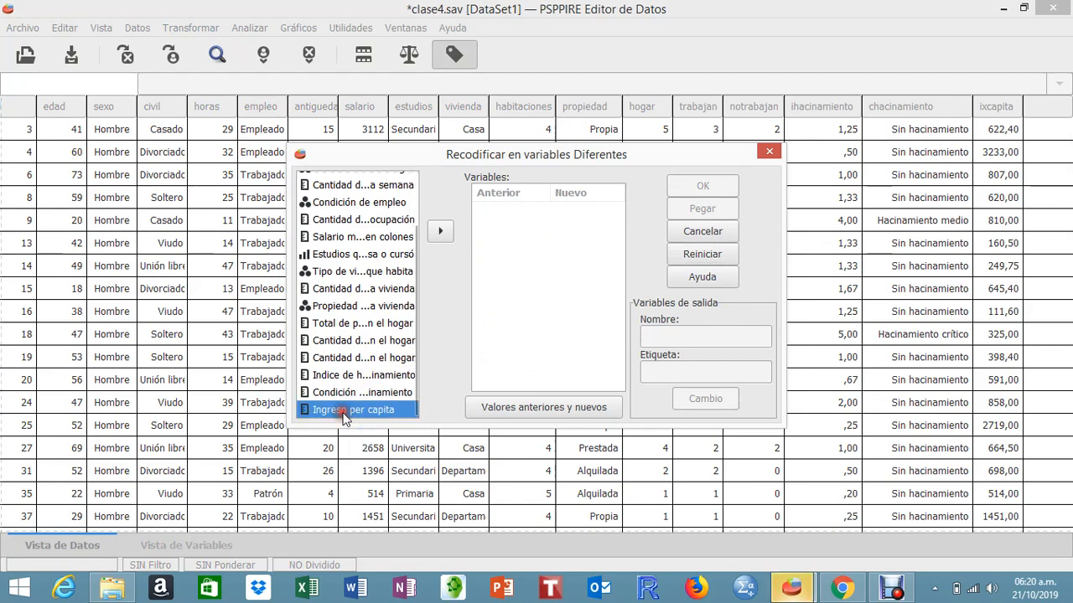
{"action": "left_click", "coordinate": [441, 232]}
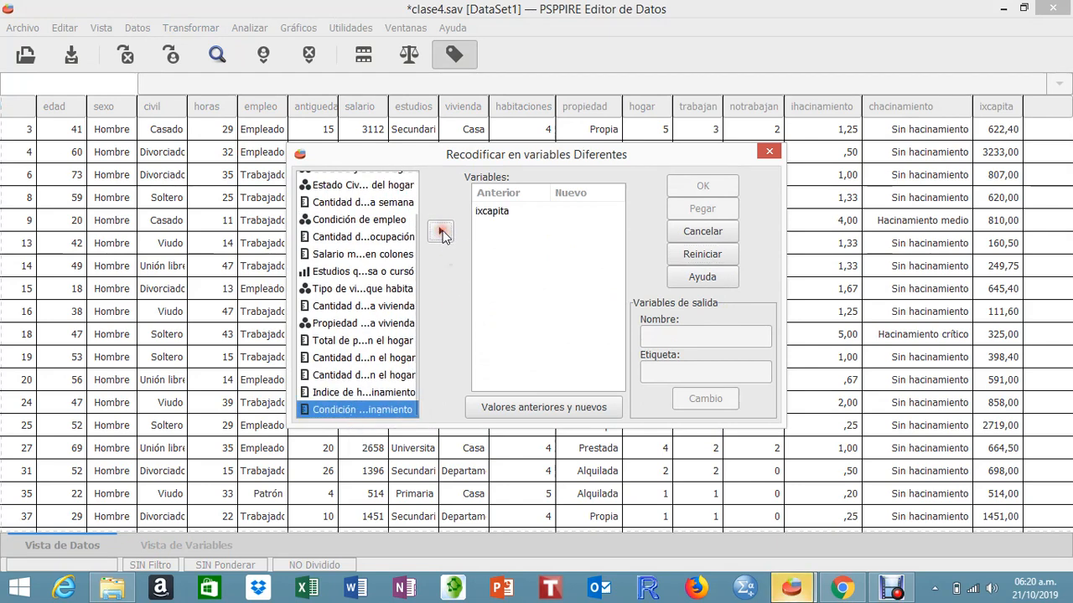
{"action": "left_click", "coordinate": [505, 215]}
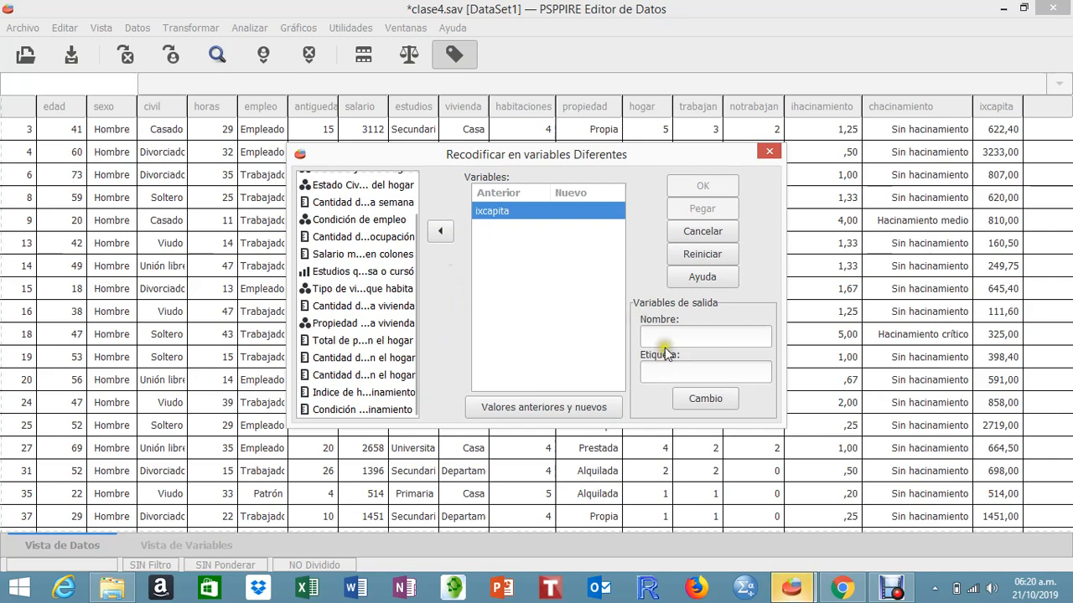
- Assign the output variable cpobreza with the label "Condición de pobreza" to the recode of ixcapita
{"action": "left_click", "coordinate": [687, 331]}
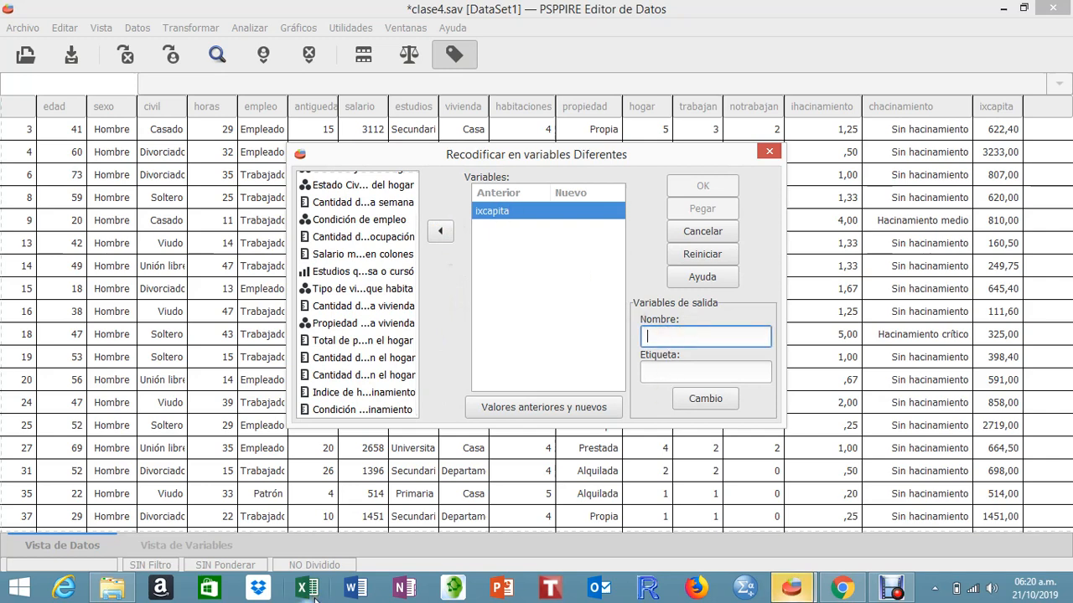
{"action": "type", "text": "cpobre"}
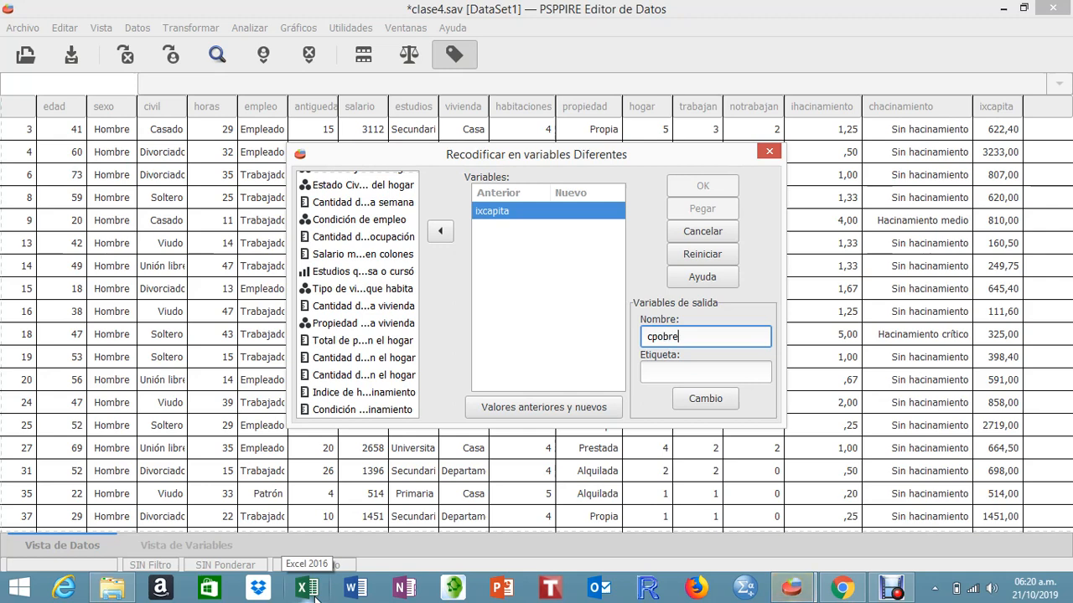
{"action": "type", "text": "za"}
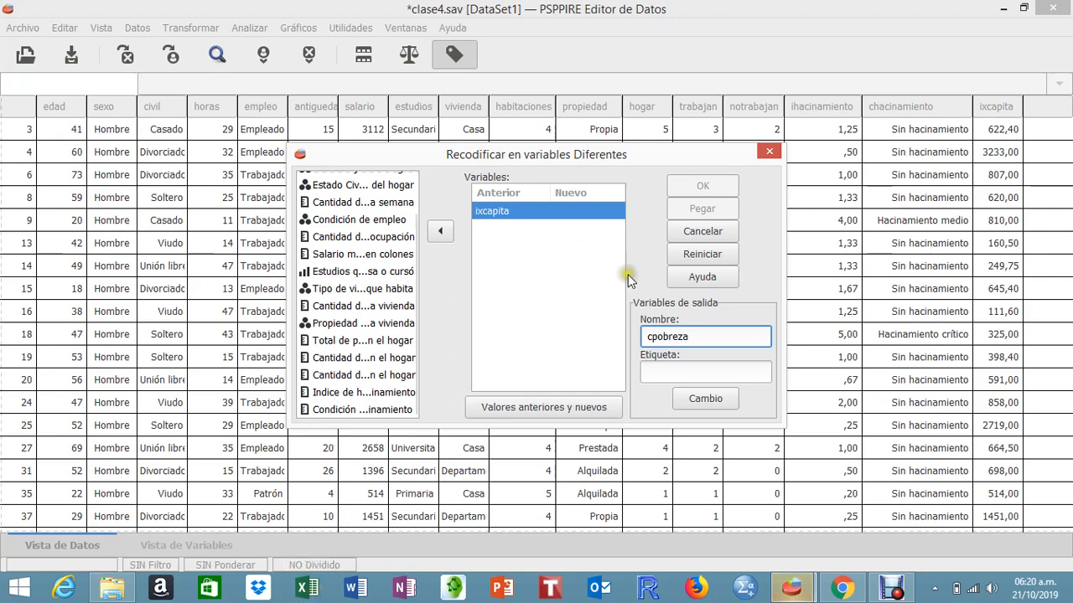
{"action": "left_click", "coordinate": [666, 372]}
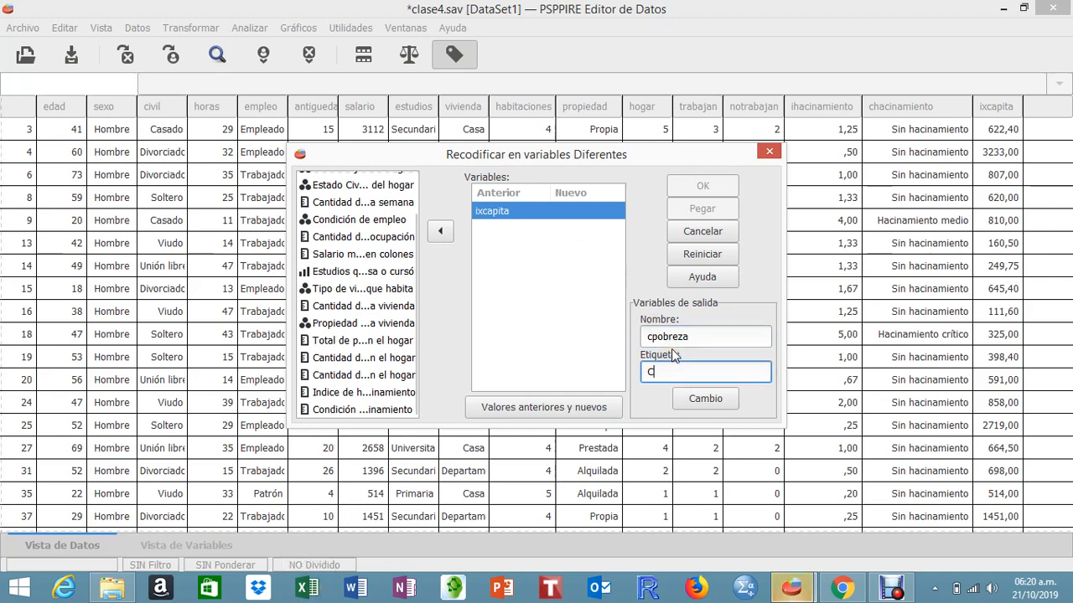
{"action": "type", "text": "Condición de pobreza"}
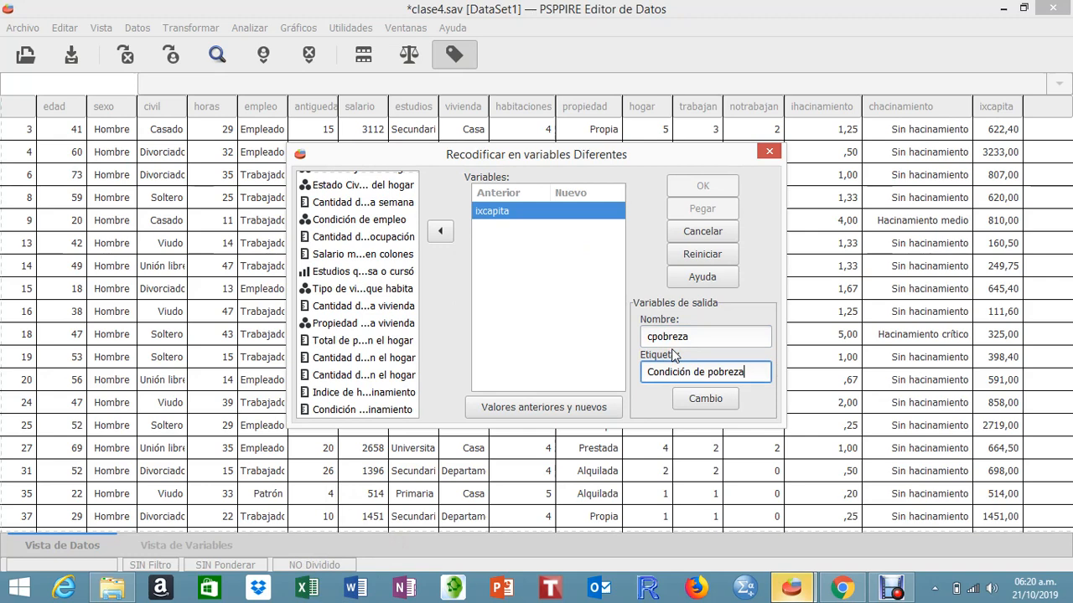
{"action": "left_click", "coordinate": [704, 401]}
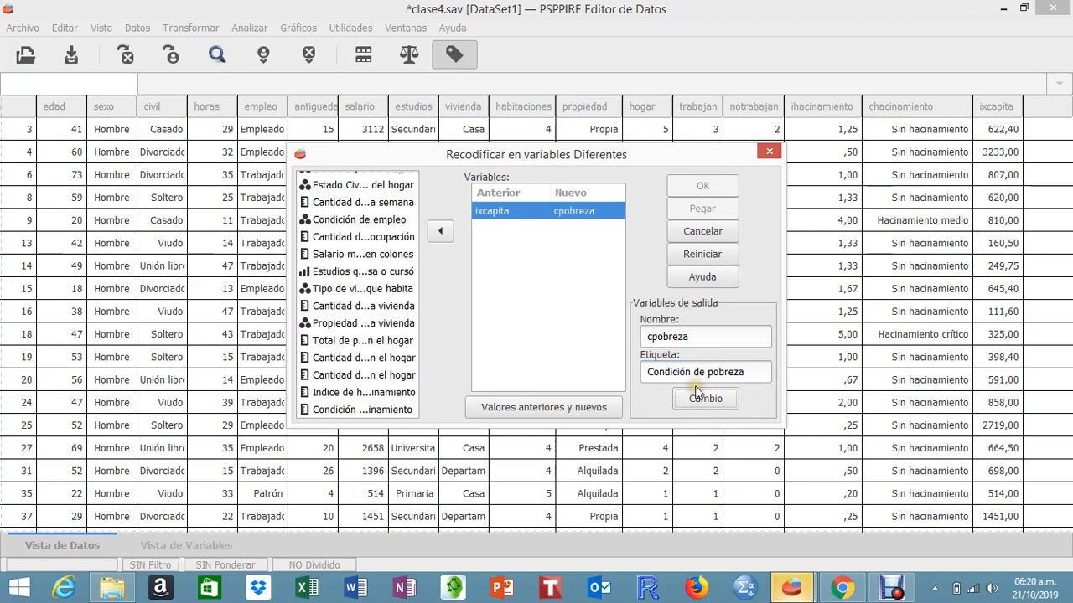
- Add a recoding rule for ixcapita that turns the range 0 to 500 into the new value 1
{"action": "left_click", "coordinate": [503, 408]}
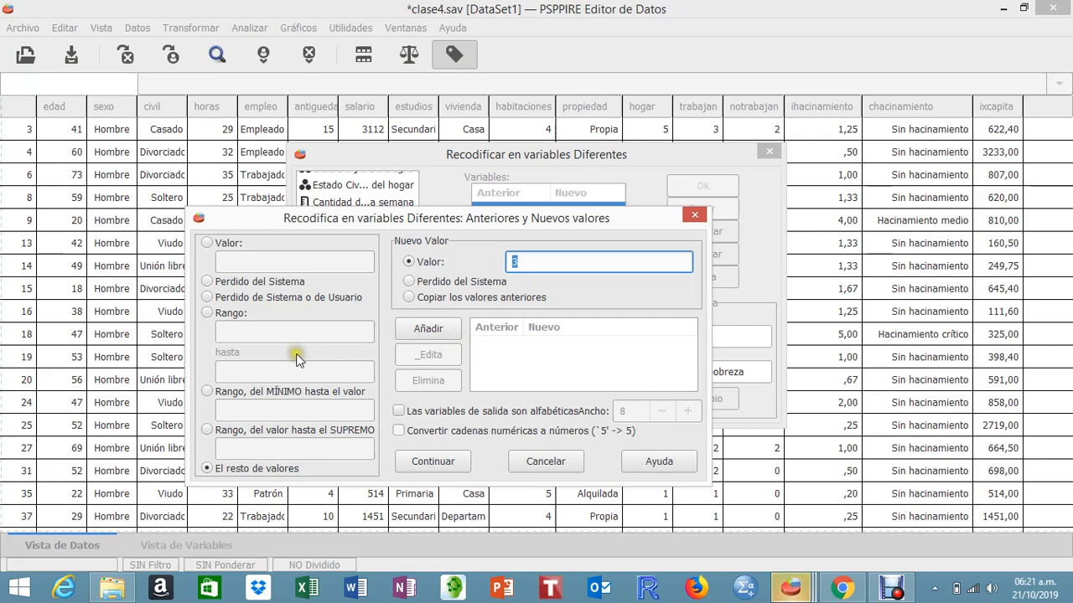
{"action": "left_click", "coordinate": [207, 313]}
{"action": "left_click", "coordinate": [240, 332]}
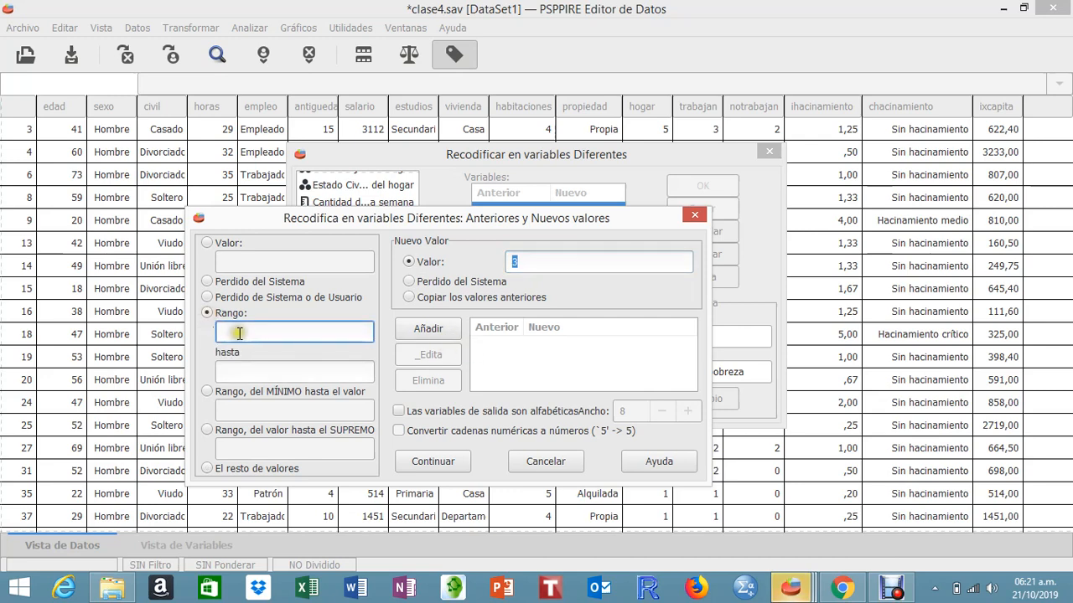
{"action": "type", "text": "0"}
{"action": "left_click", "coordinate": [256, 375]}
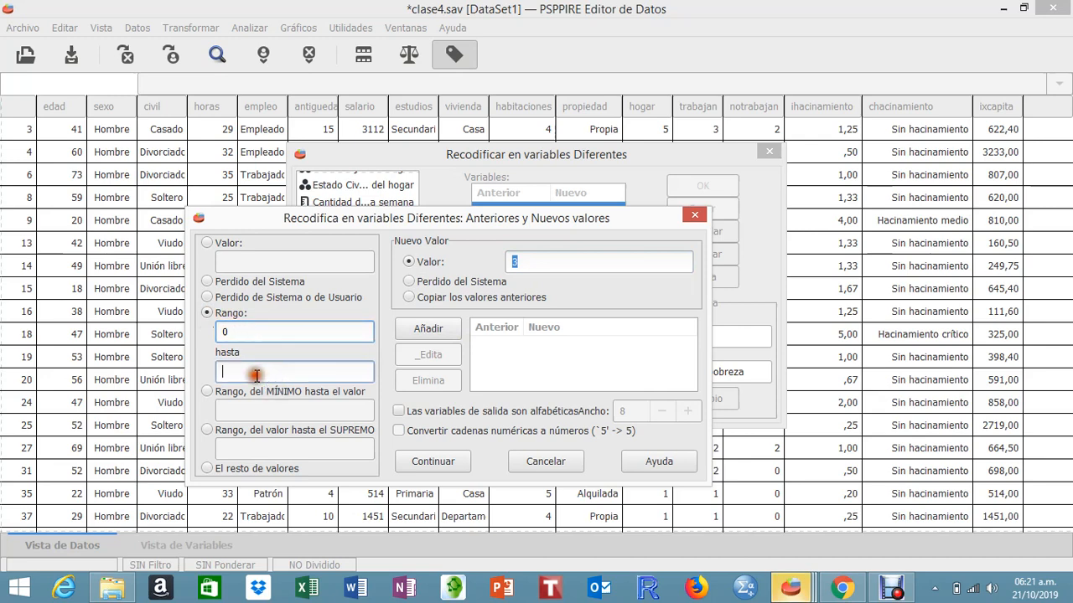
{"action": "type", "text": "5"}
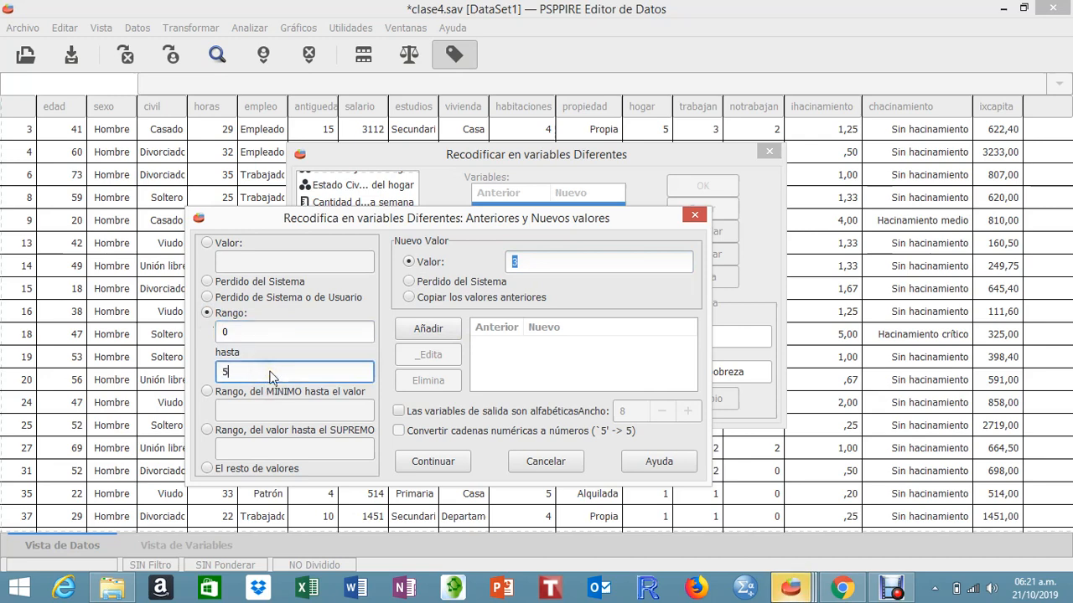
{"action": "type", "text": "001"}
{"action": "left_click", "coordinate": [521, 264]}
{"action": "key", "text": "BackSpace"}
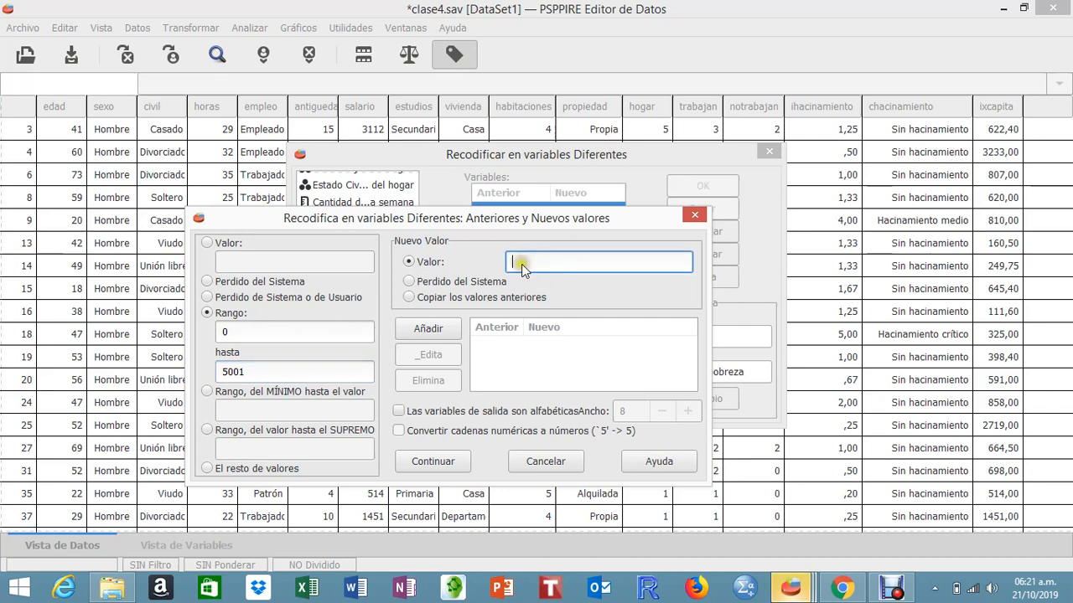
{"action": "left_click", "coordinate": [273, 374]}
{"action": "key", "text": "BackSpace"}
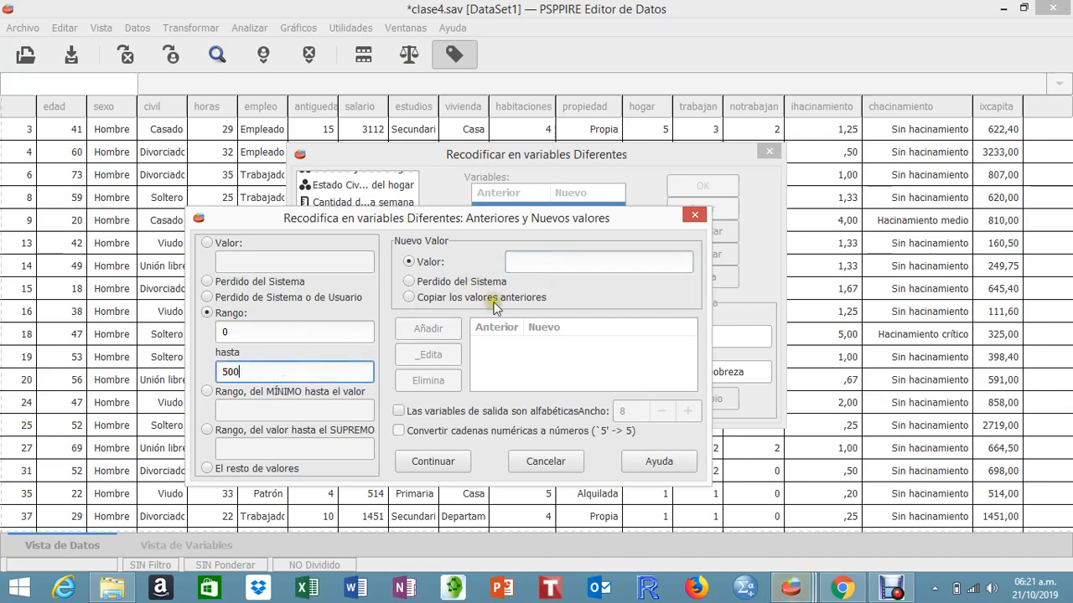
{"action": "left_click", "coordinate": [533, 258]}
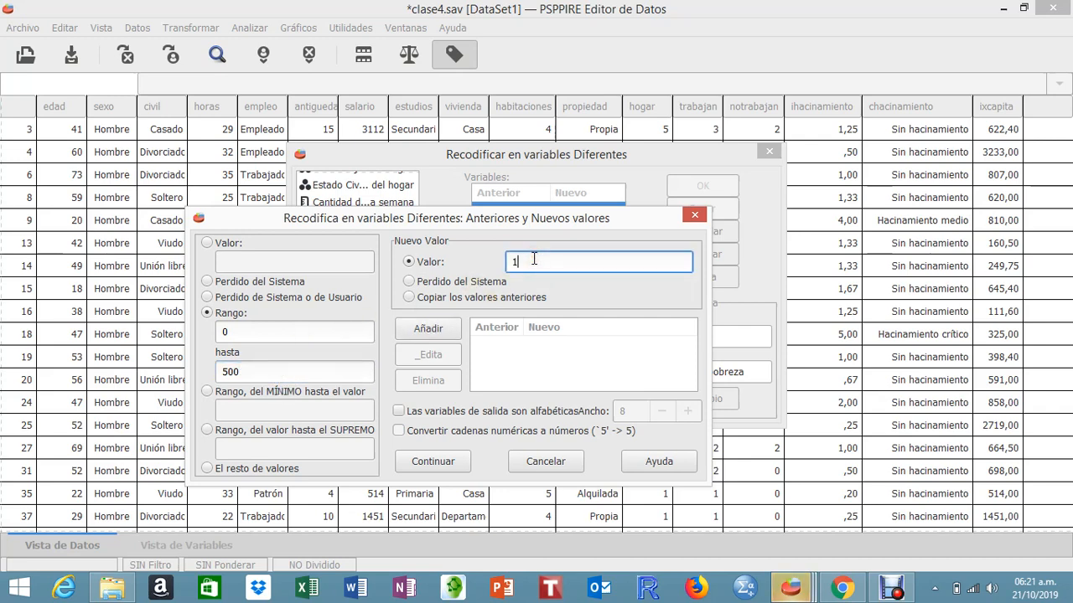
{"action": "left_click", "coordinate": [429, 330]}
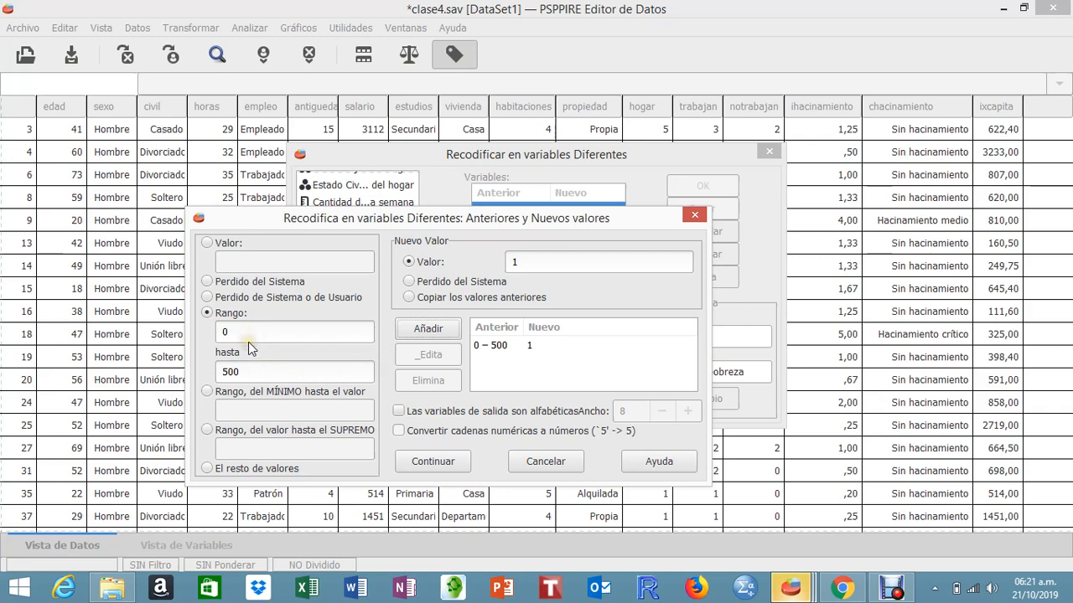
- Recode all remaining values to 2, run the recode into cpobreza and check the new column
{"action": "left_click", "coordinate": [205, 470]}
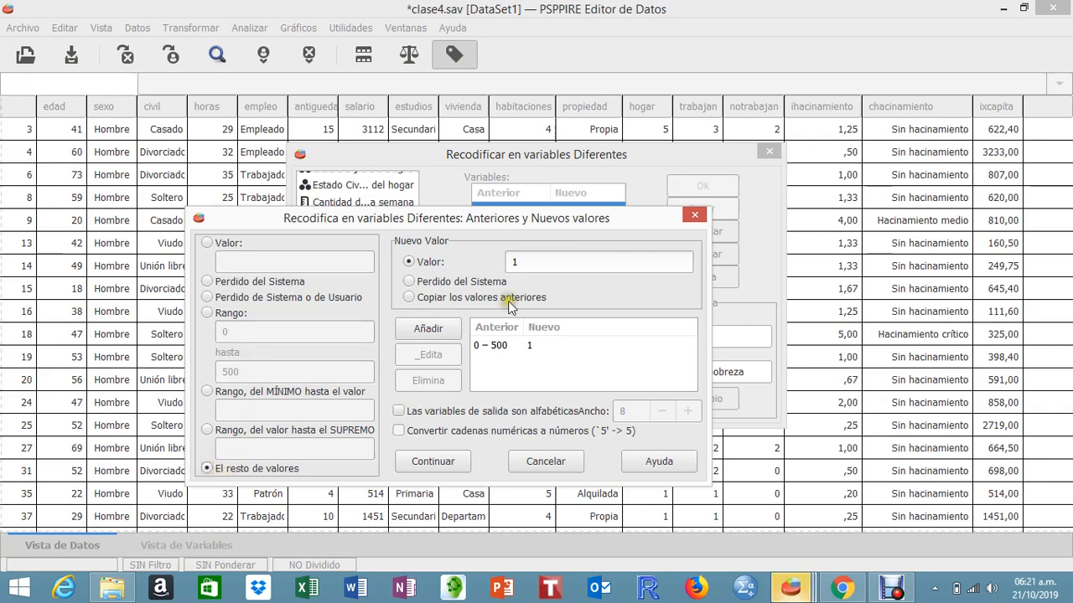
{"action": "left_click_drag", "start_coordinate": [528, 261], "coordinate": [490, 261]}
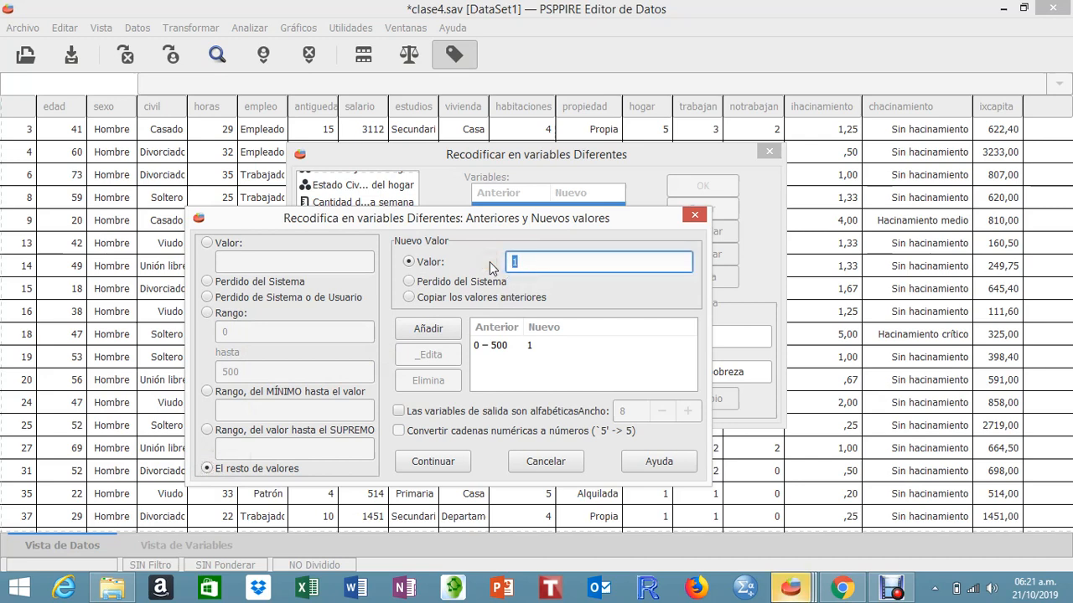
{"action": "type", "text": "2"}
{"action": "left_click", "coordinate": [429, 329]}
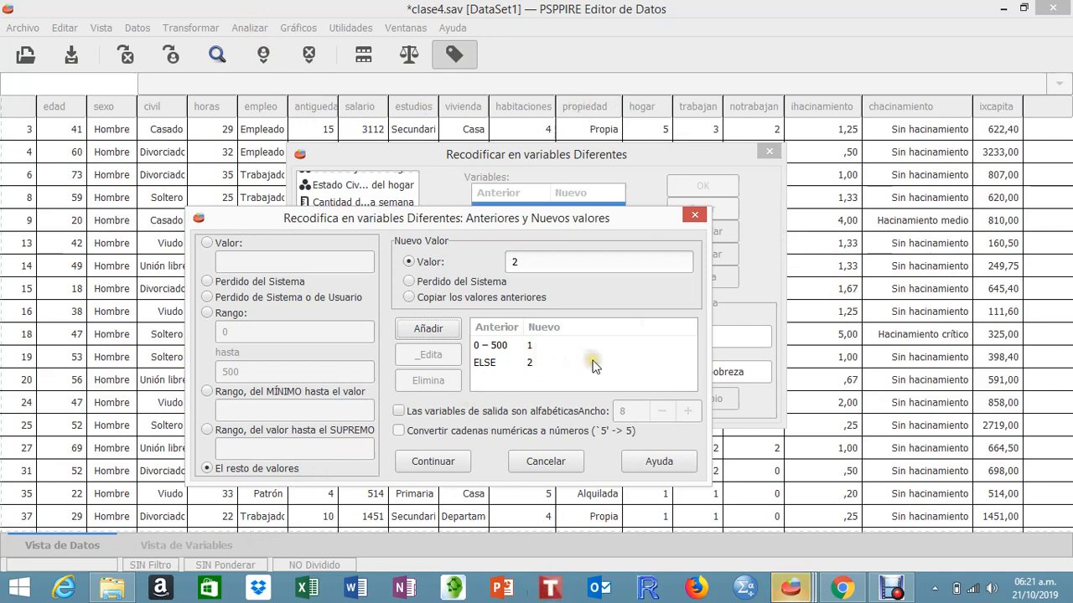
{"action": "left_click", "coordinate": [434, 463]}
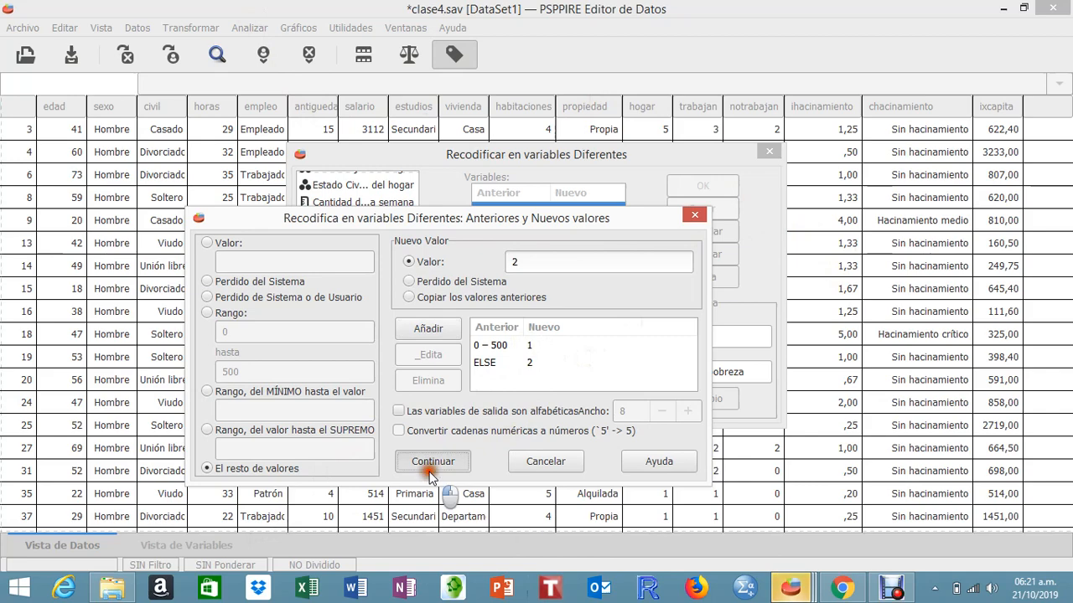
{"action": "left_click", "coordinate": [709, 181]}
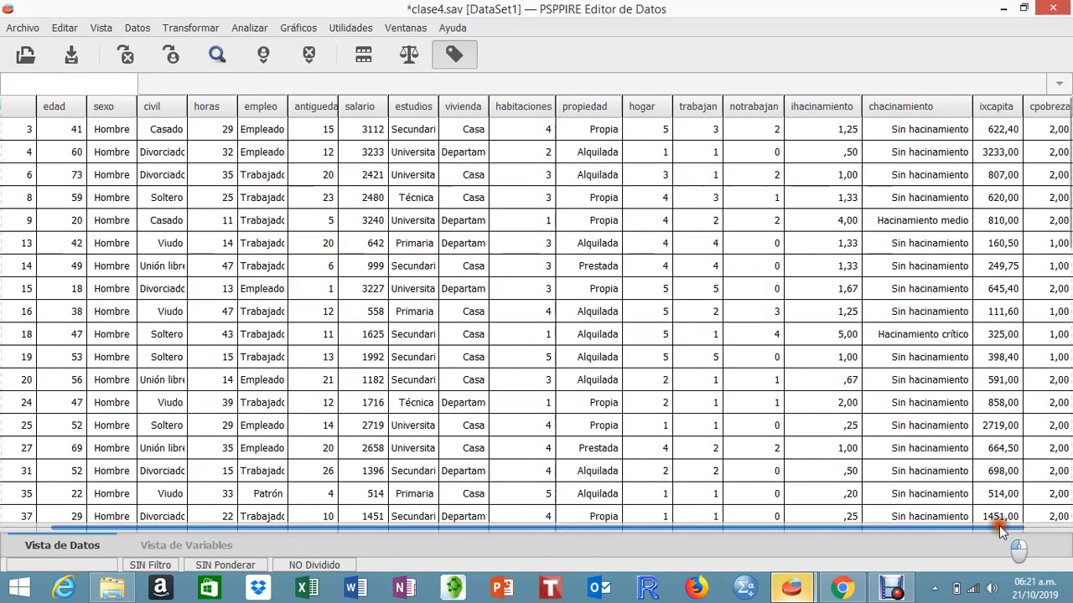
{"action": "left_click", "coordinate": [1039, 522]}
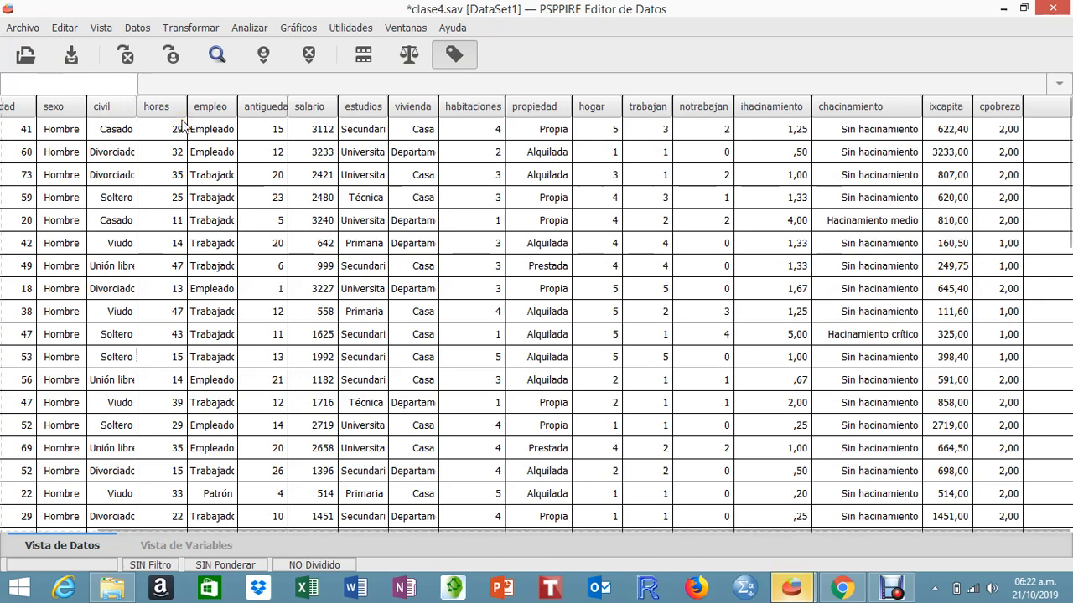
- Add the value label "En pobreza" for value 1 of the variable cpobreza
{"action": "left_click", "coordinate": [192, 544]}
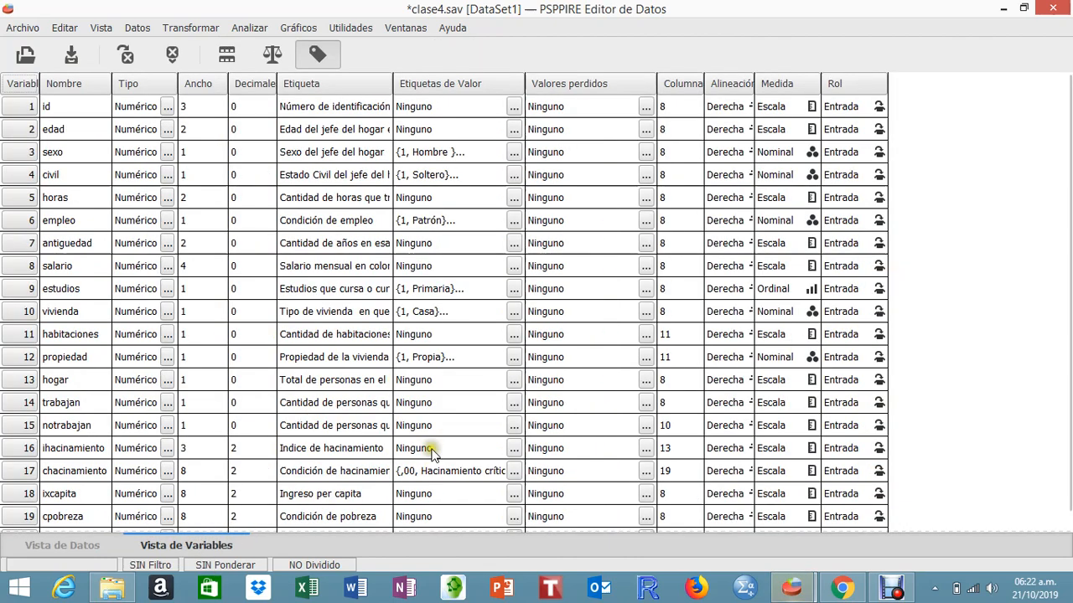
{"action": "scroll", "coordinate": [350, 413], "scroll_direction": "down", "scroll_amount": 1}
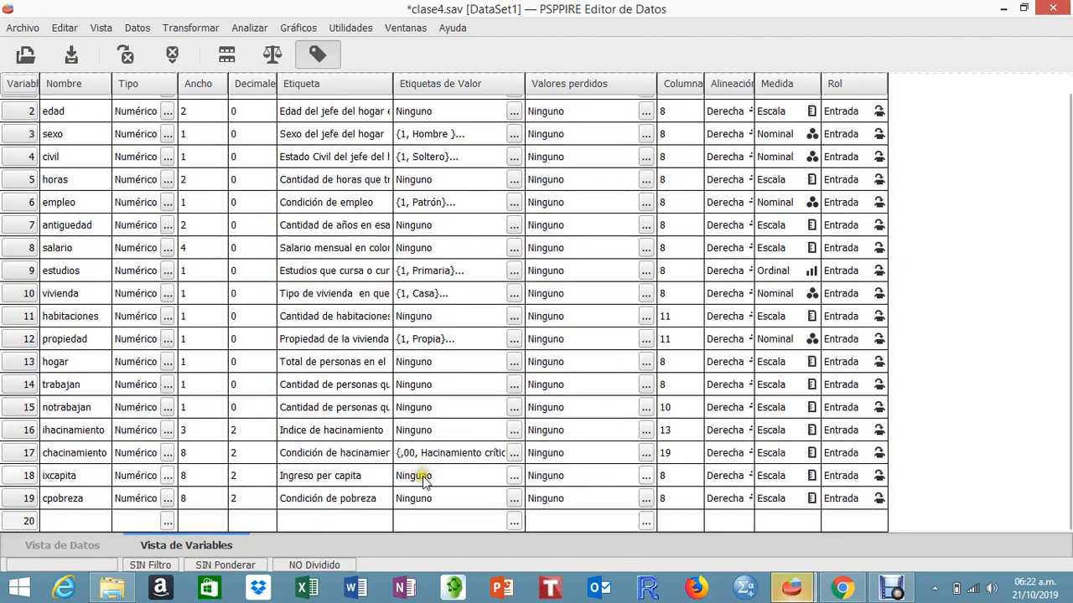
{"action": "left_click", "coordinate": [515, 499]}
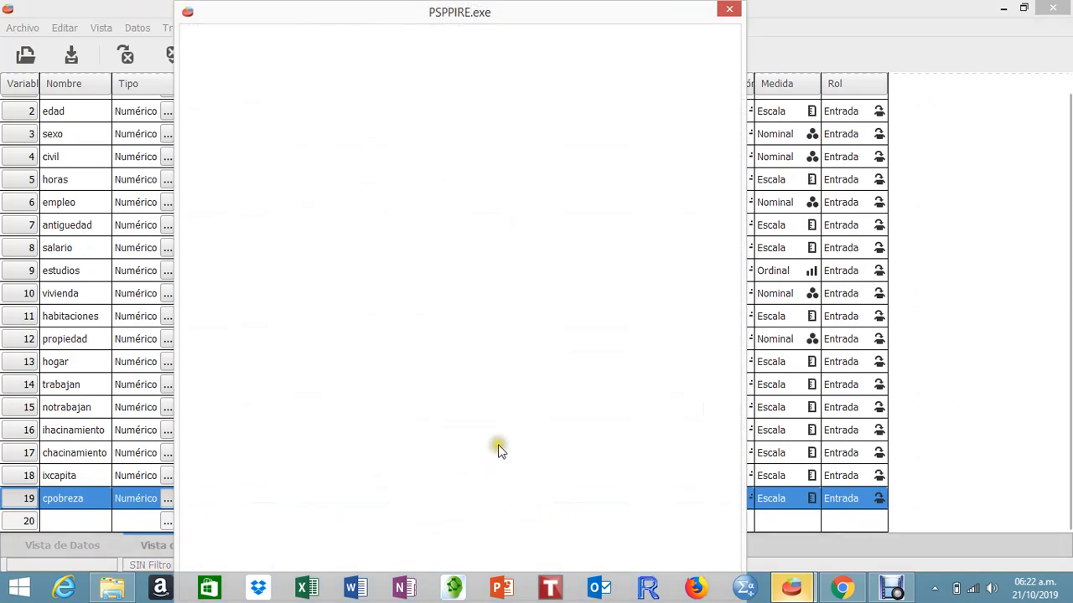
{"action": "type", "text": "1"}
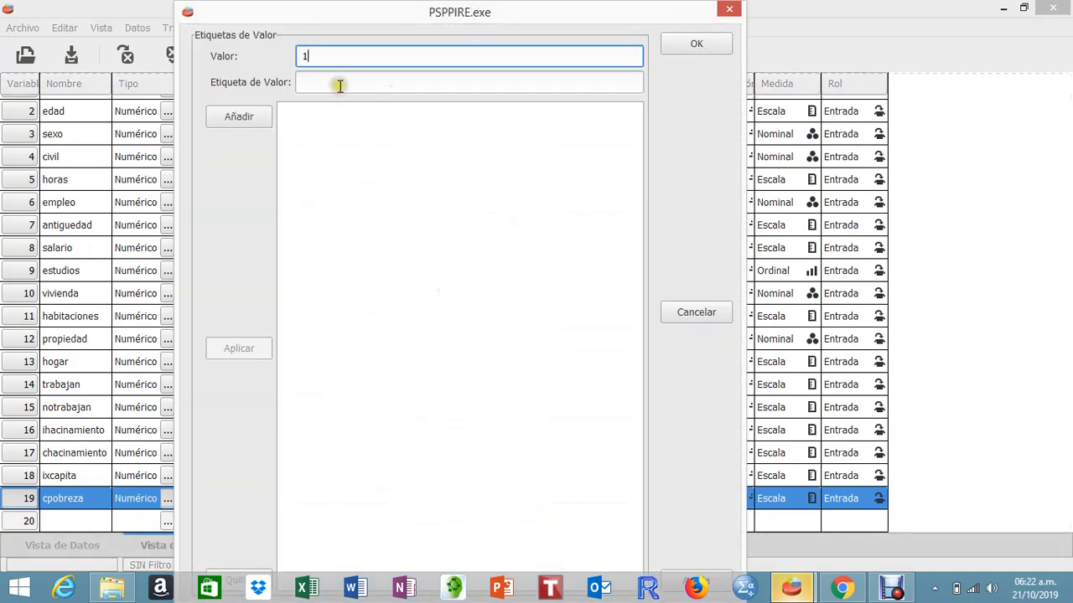
{"action": "left_click", "coordinate": [337, 79]}
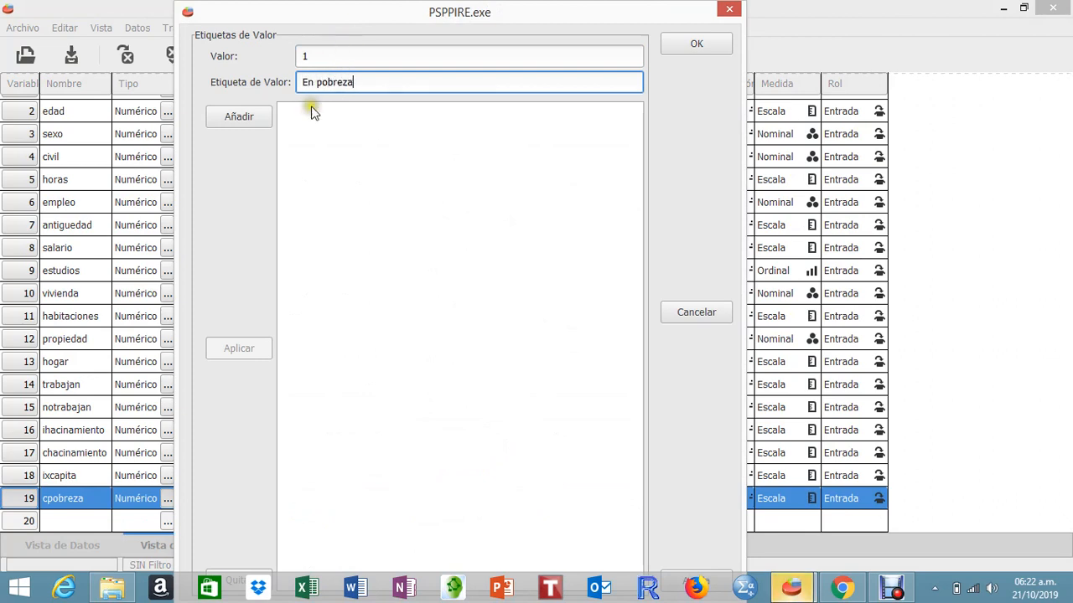
{"action": "left_click", "coordinate": [240, 118]}
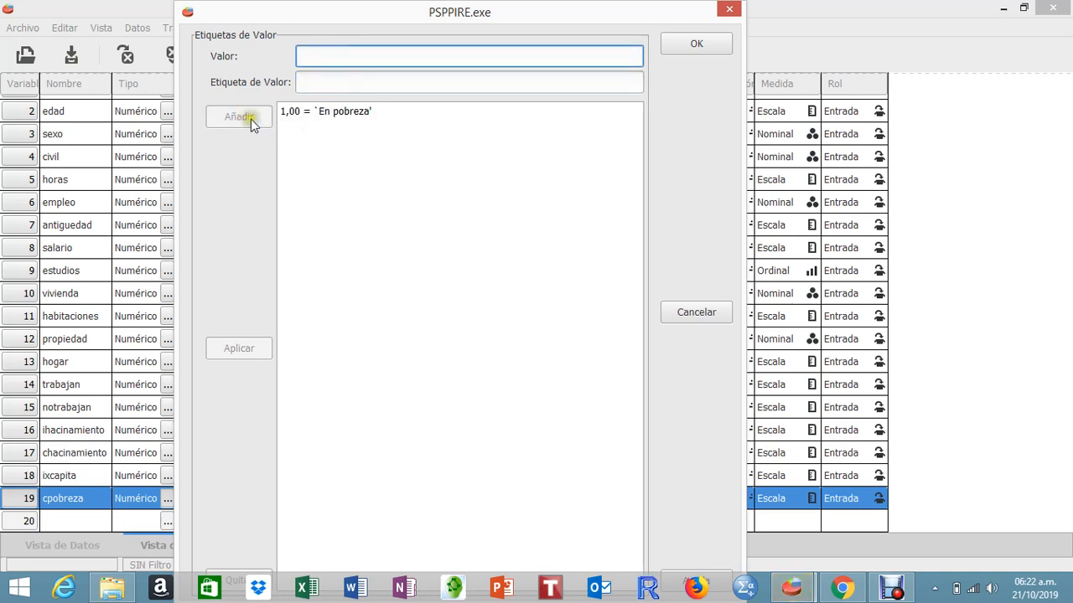
- Add the value label "En no pobreza" for value 2 of cpobreza and accept the labels
{"action": "type", "text": "2"}
{"action": "left_click", "coordinate": [380, 84]}
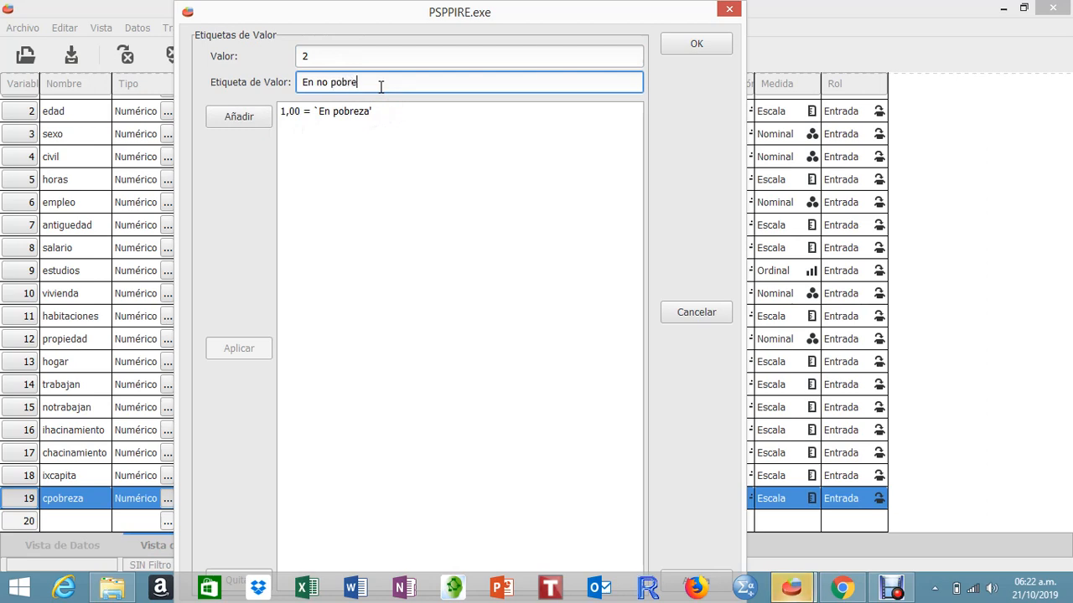
{"action": "left_click", "coordinate": [241, 118]}
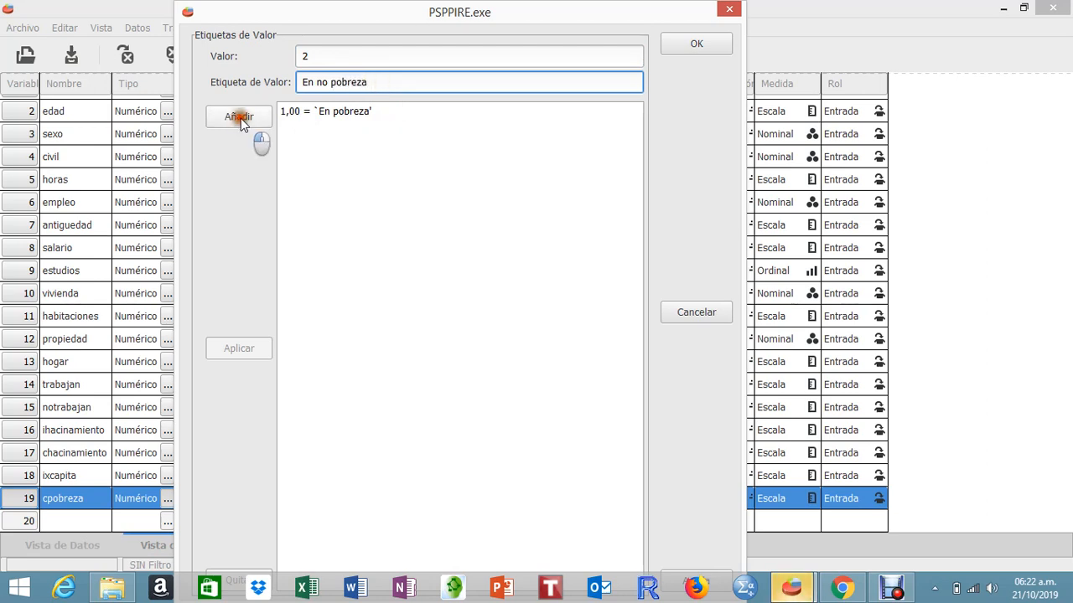
{"action": "left_click", "coordinate": [698, 44]}
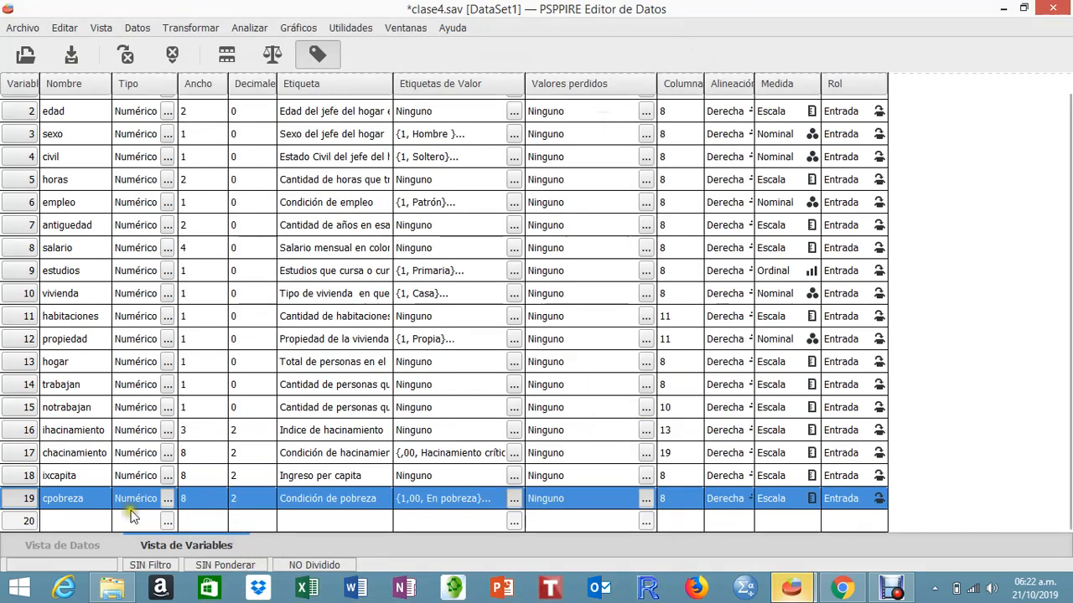
- Set cpobreza's numeric format to width 1 with 0 decimals, and widen its column in the data view to fit the labels
{"action": "left_click", "coordinate": [165, 500]}
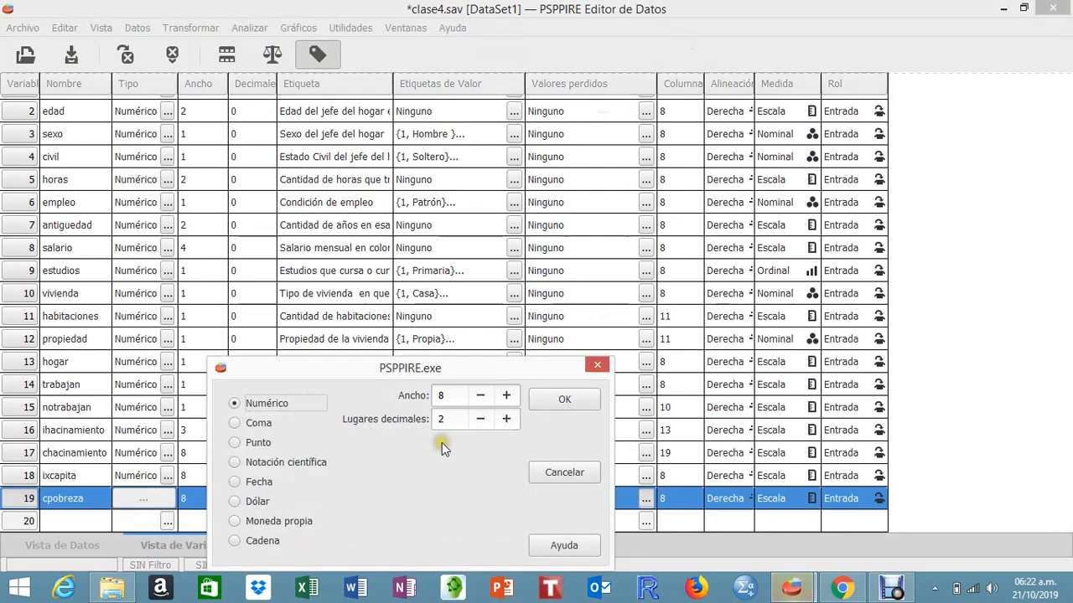
{"action": "left_click", "coordinate": [479, 395]}
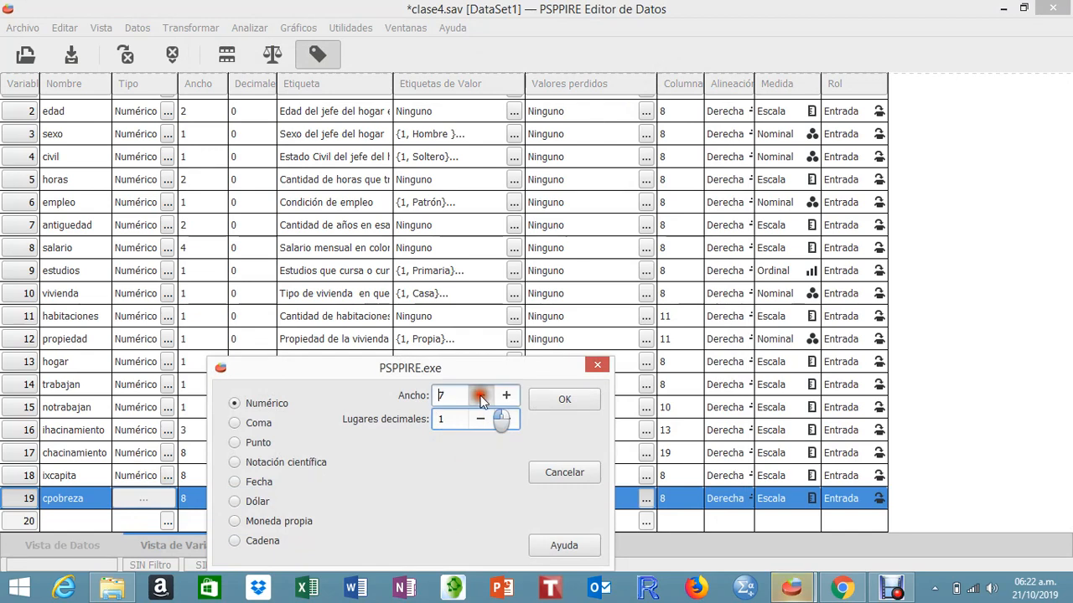
{"action": "left_click", "coordinate": [480, 397]}
{"action": "left_click", "coordinate": [480, 397]}
{"action": "left_click", "coordinate": [480, 396]}
{"action": "left_click", "coordinate": [480, 396]}
{"action": "left_click", "coordinate": [480, 396]}
{"action": "left_click", "coordinate": [480, 396]}
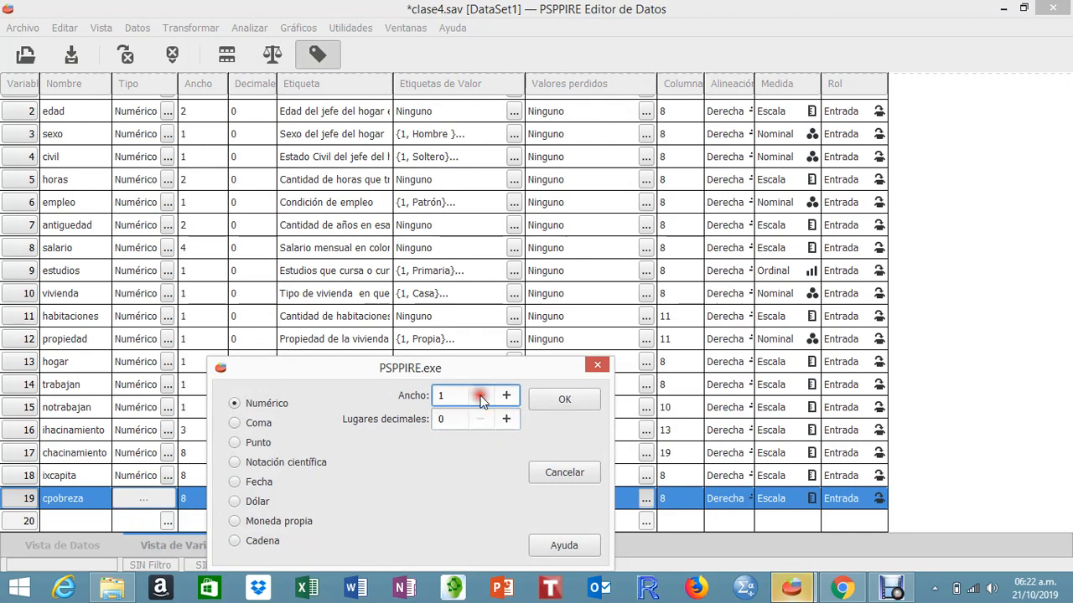
{"action": "left_click", "coordinate": [578, 400]}
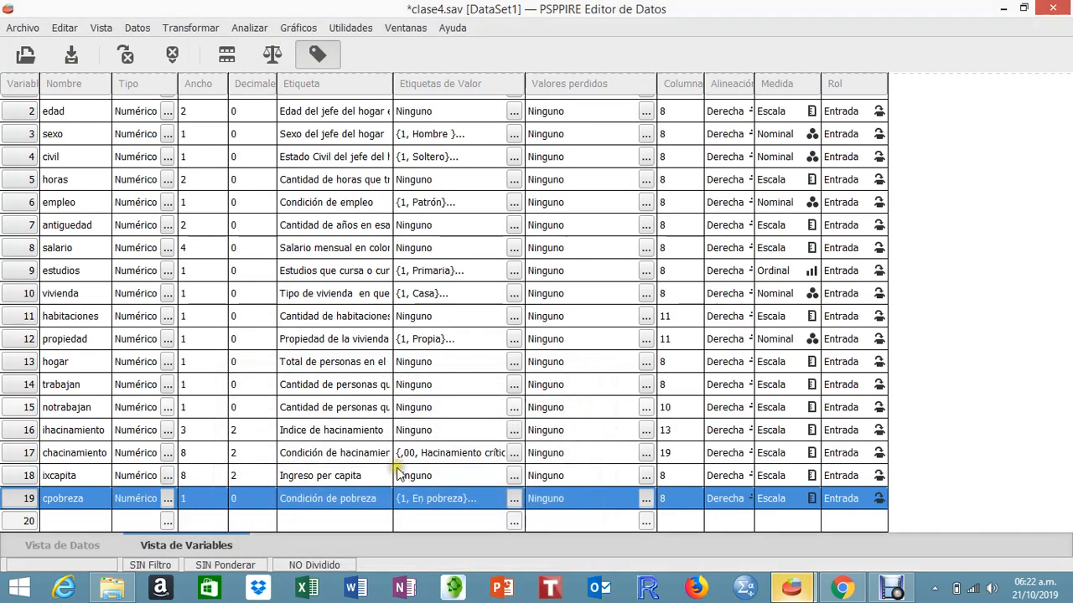
{"action": "left_click", "coordinate": [47, 546]}
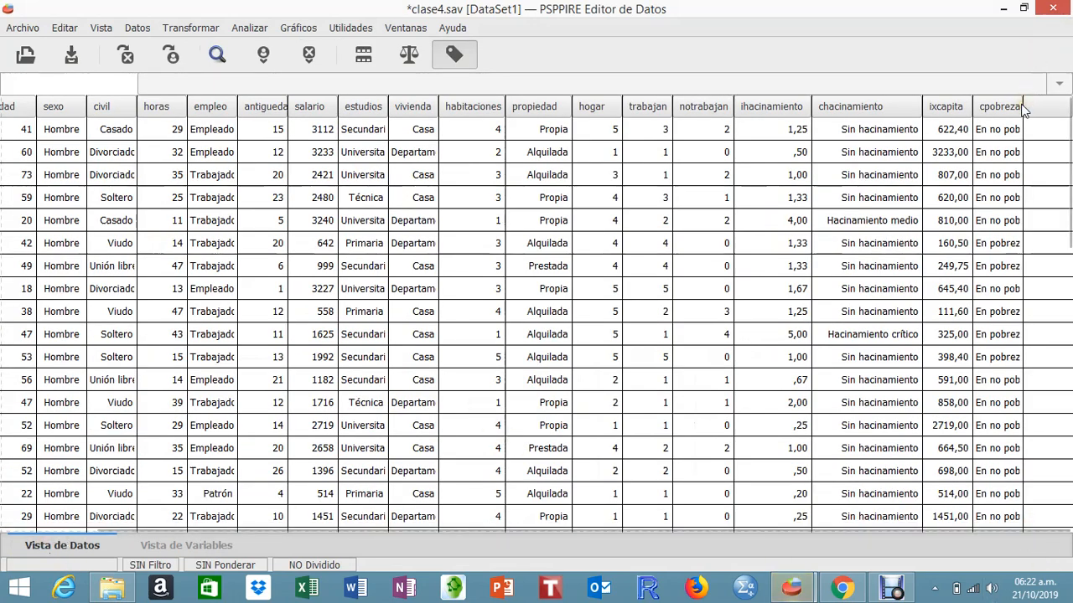
{"action": "left_click_drag", "start_coordinate": [1024, 107], "coordinate": [1056, 111]}
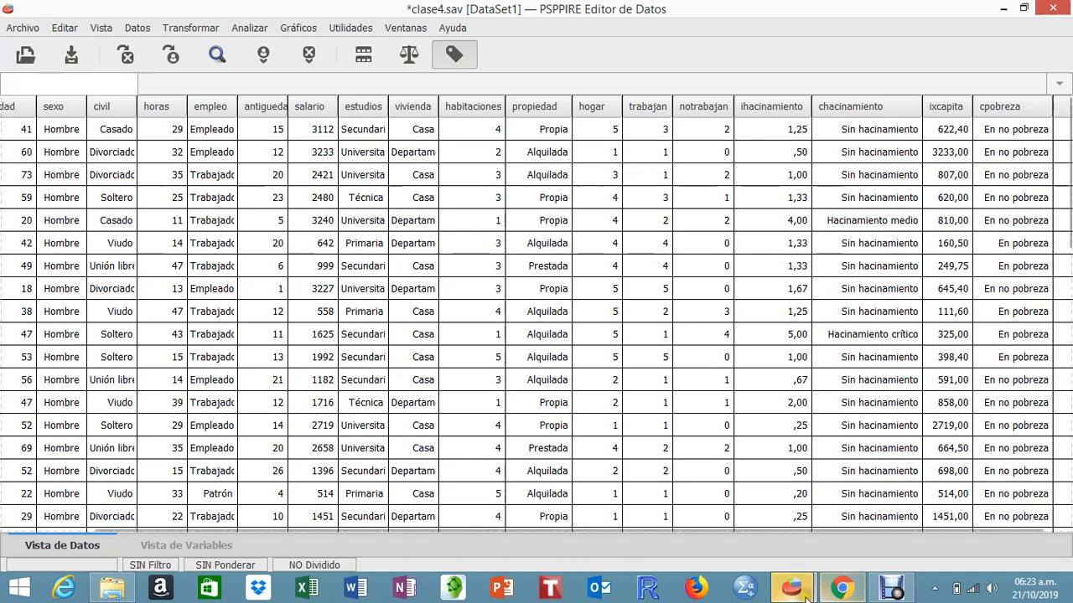
- Bring up the results viewer with the earlier compute and recode output and close it
{"action": "mouse_move", "coordinate": [797, 591]}
{"action": "left_click", "coordinate": [863, 502]}
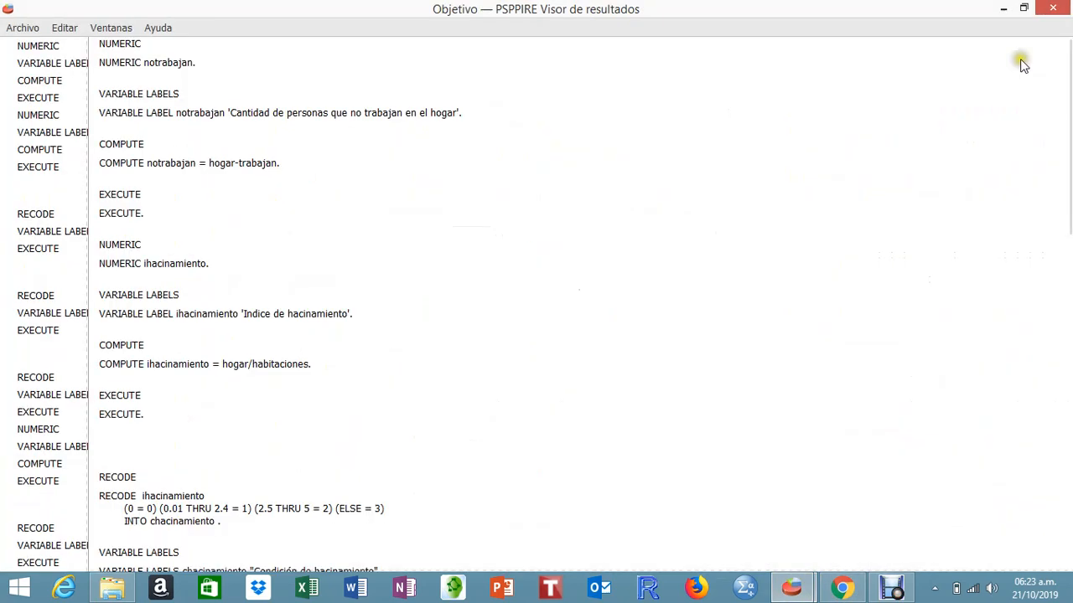
{"action": "left_click", "coordinate": [1052, 8]}
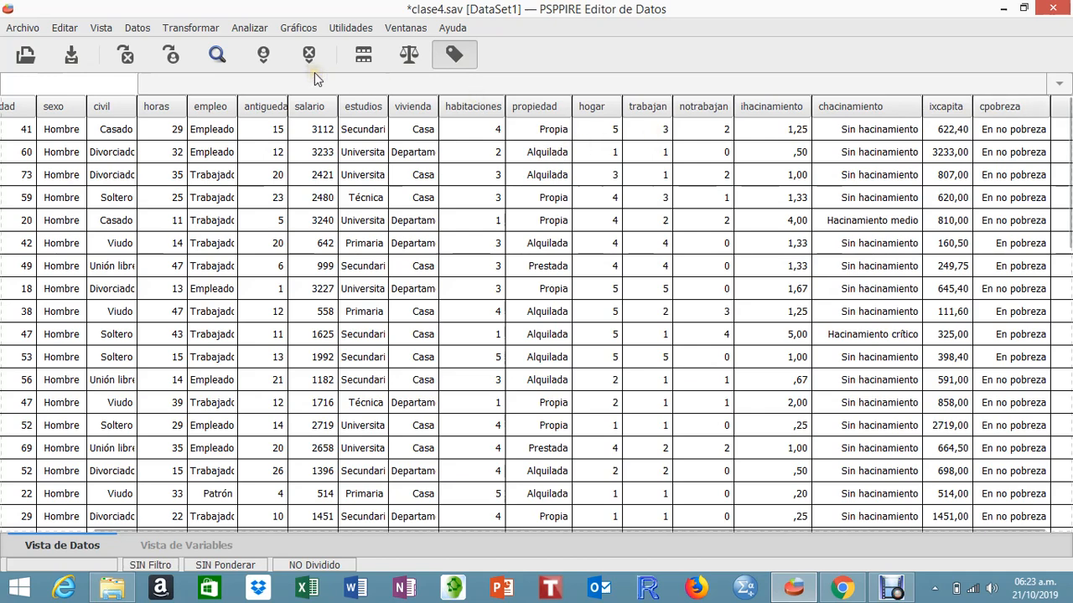
- Run a Frequencies analysis of chacinamiento and cpobreza with the default statistics, review the tables and return to the data editor
{"action": "left_click", "coordinate": [242, 29]}
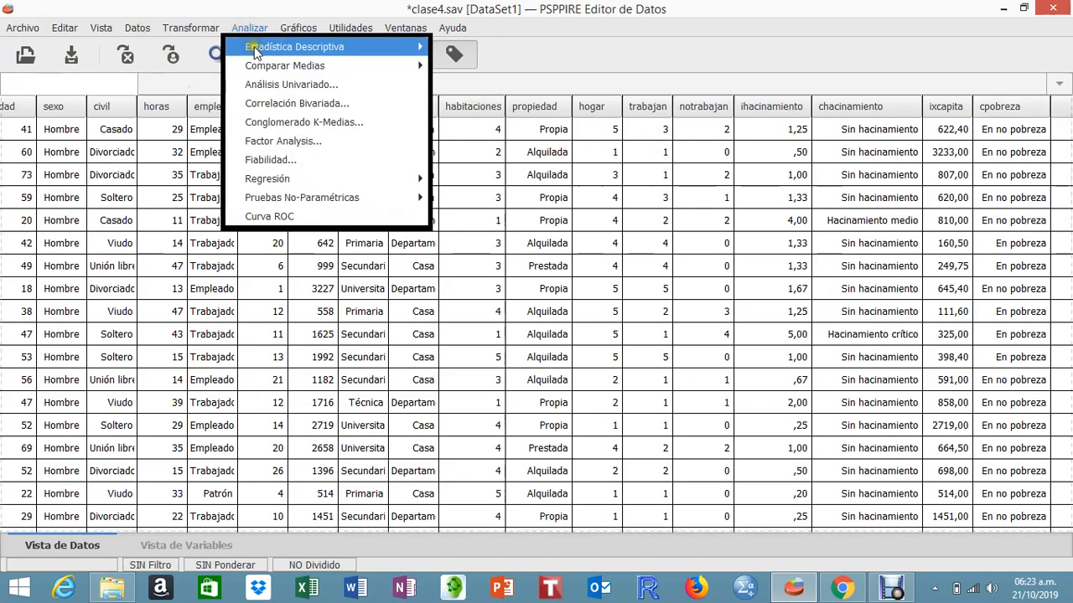
{"action": "mouse_move", "coordinate": [257, 52]}
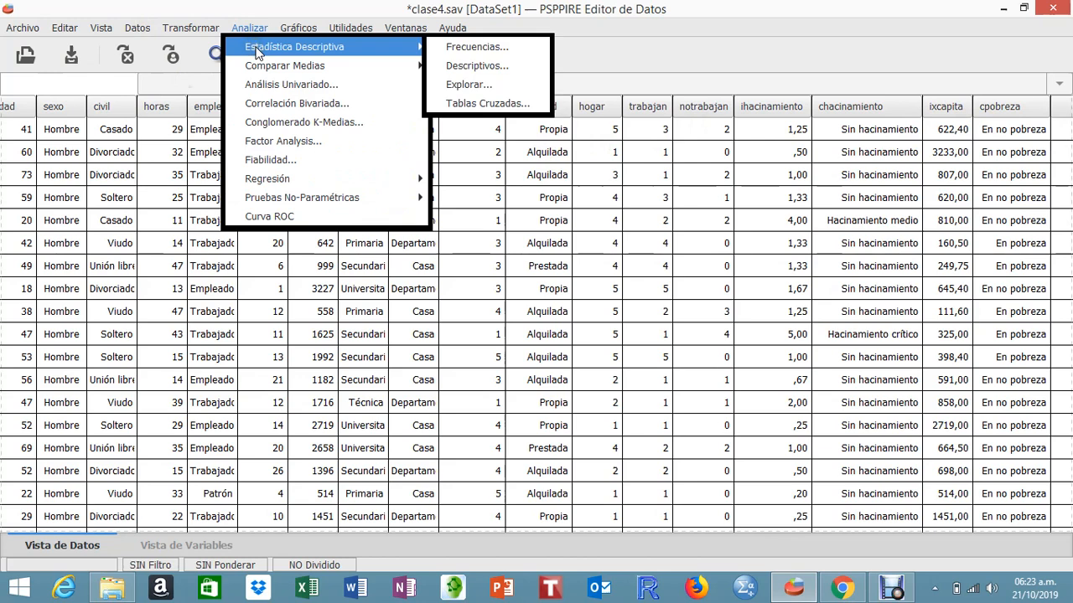
{"action": "left_click", "coordinate": [497, 47]}
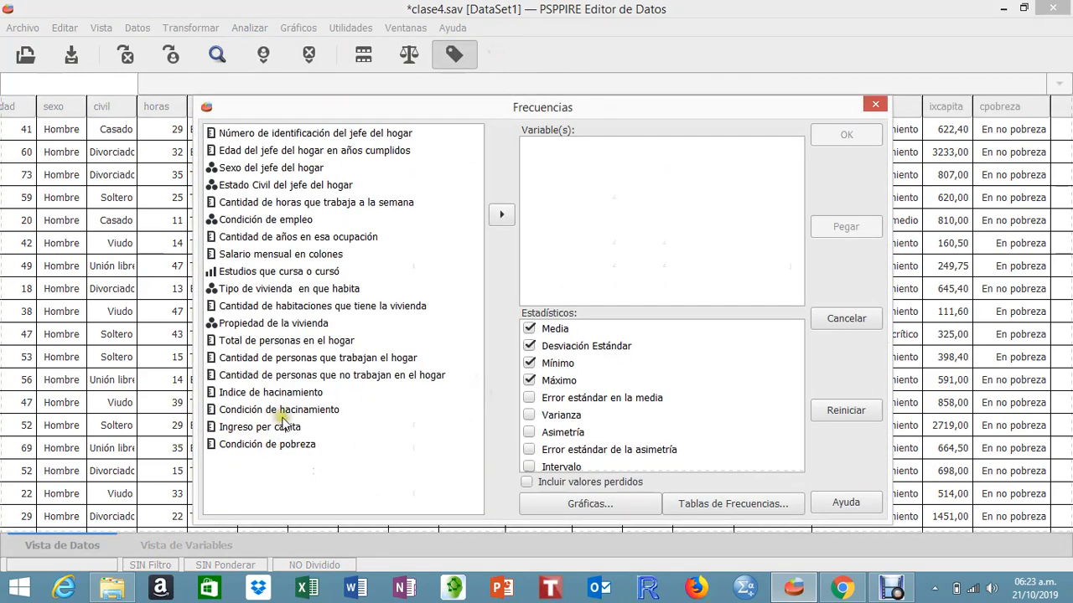
{"action": "left_click", "coordinate": [295, 411]}
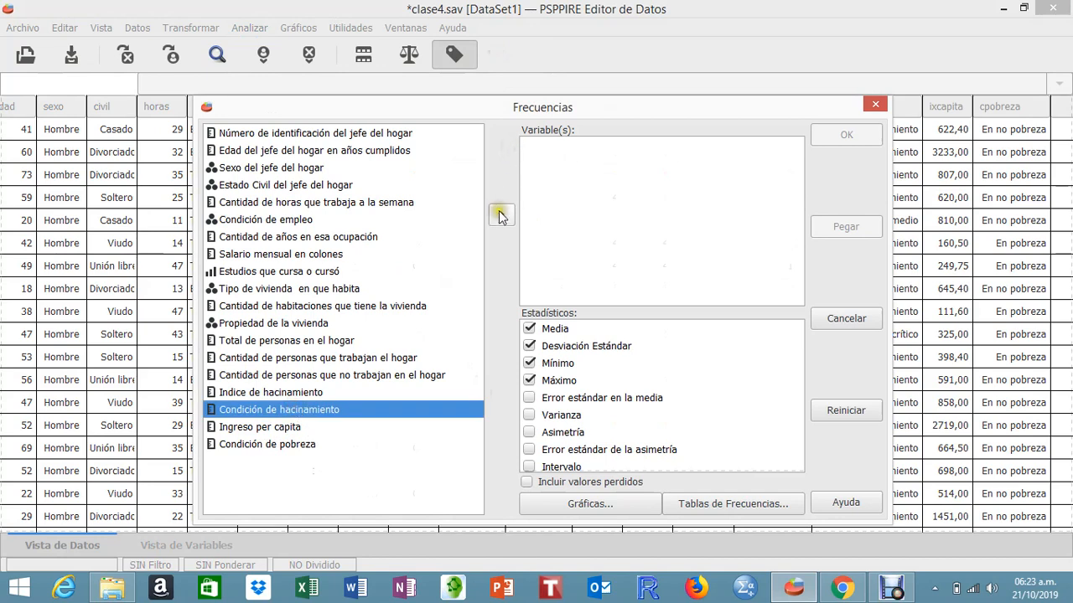
{"action": "left_click", "coordinate": [500, 214]}
{"action": "left_click", "coordinate": [306, 429]}
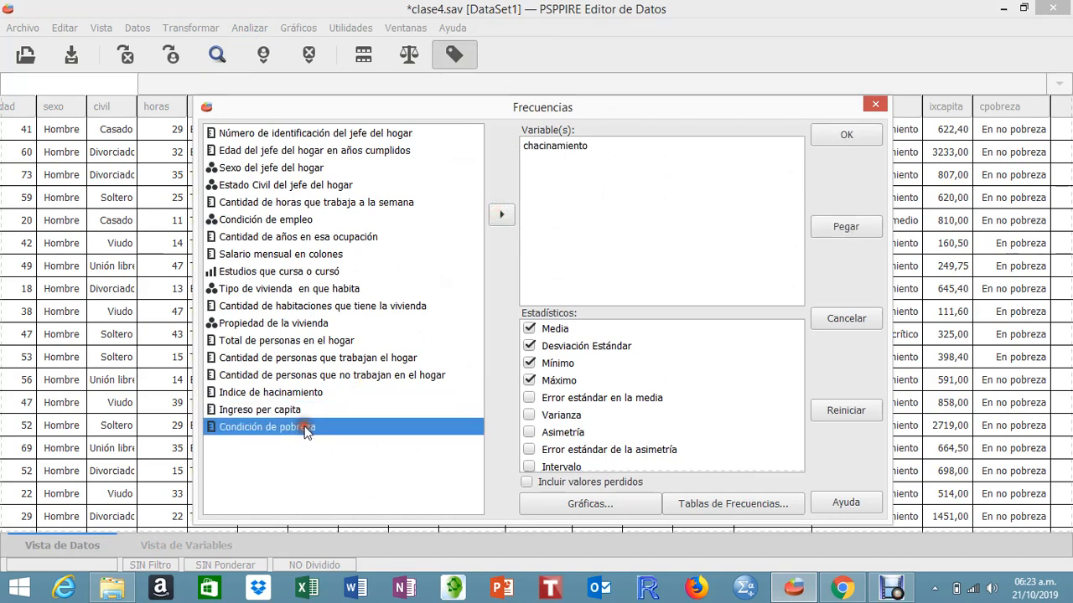
{"action": "left_click", "coordinate": [502, 214]}
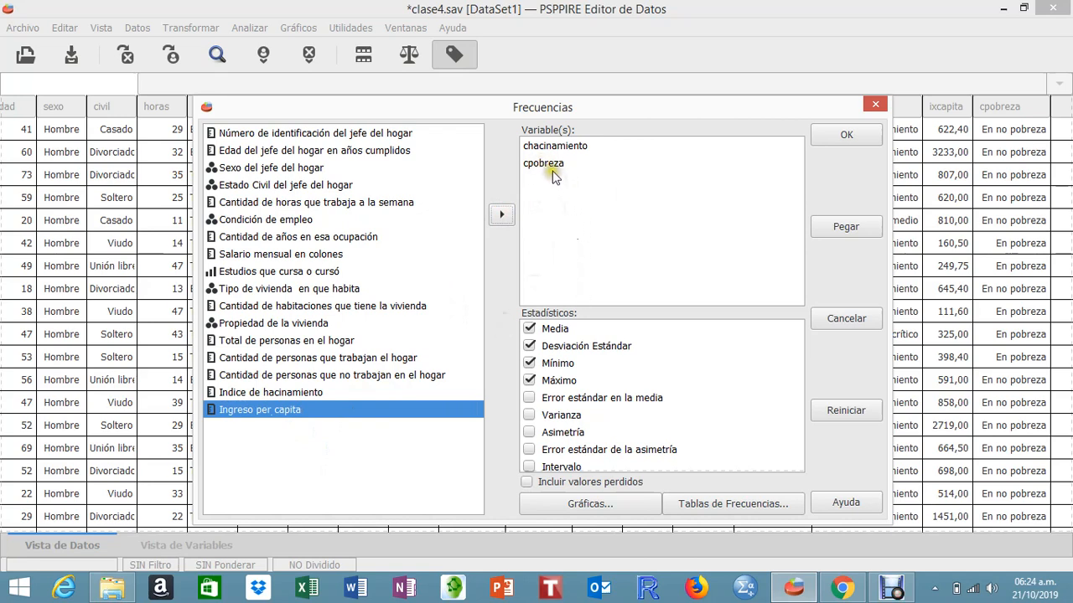
{"action": "left_click", "coordinate": [617, 194]}
{"action": "left_click", "coordinate": [615, 212]}
{"action": "left_click", "coordinate": [865, 134]}
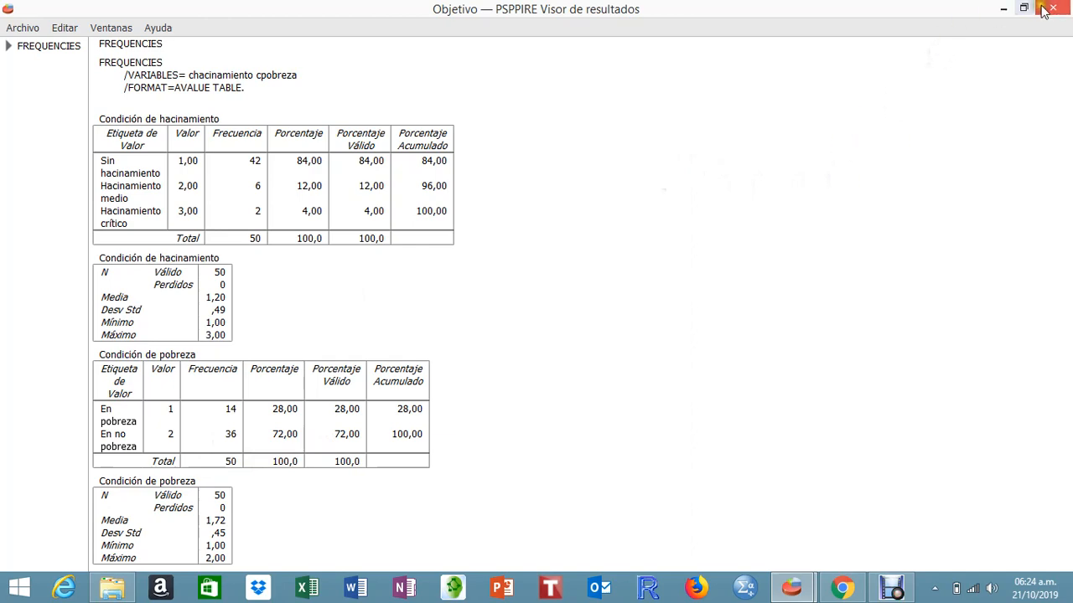
{"action": "left_click", "coordinate": [1006, 8]}
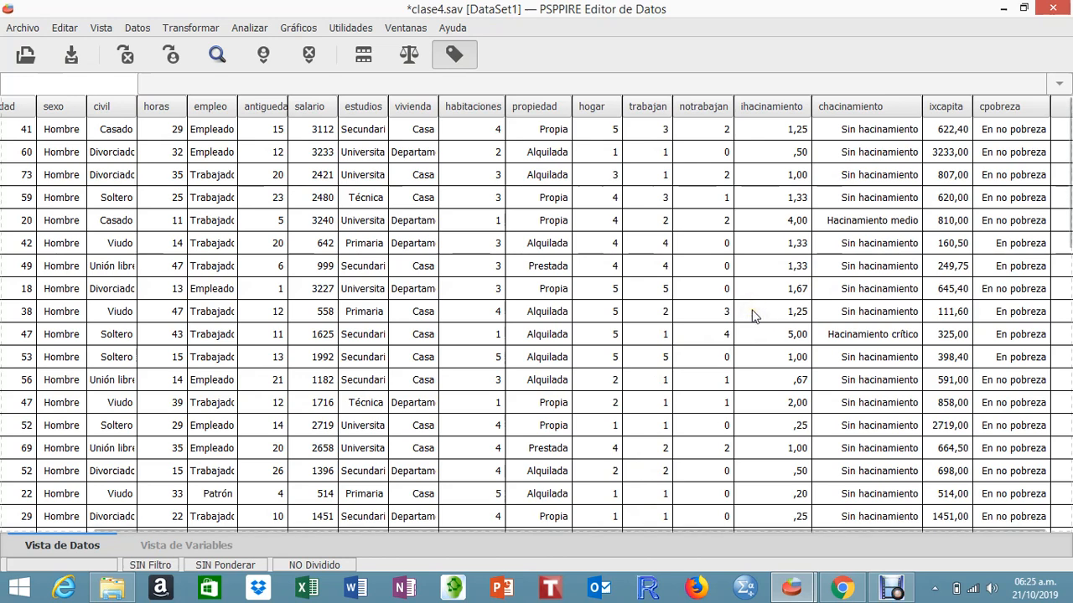
{"action": "left_click", "coordinate": [891, 587]}
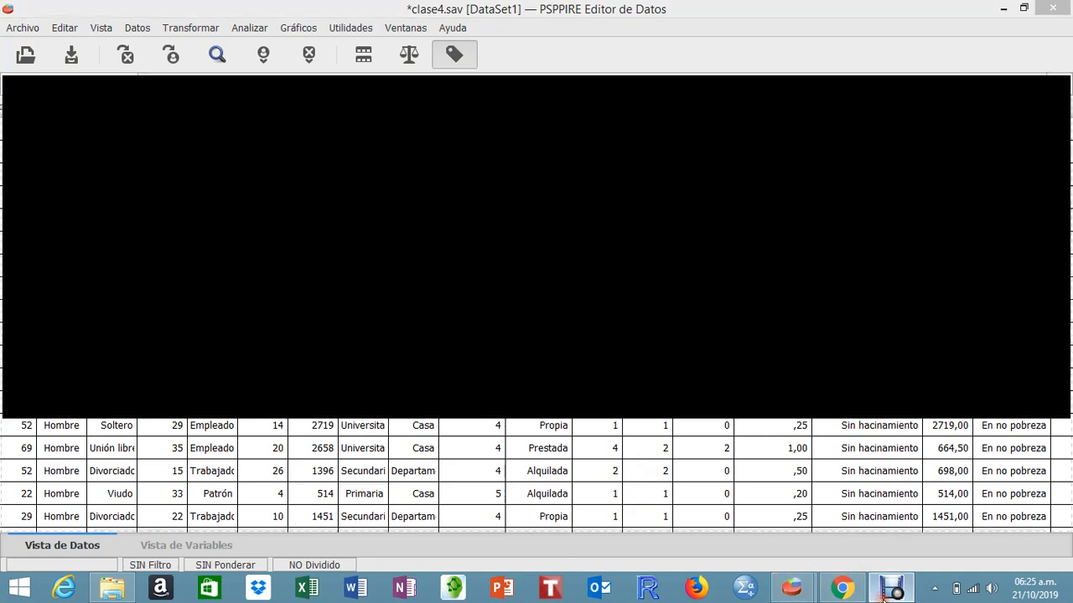